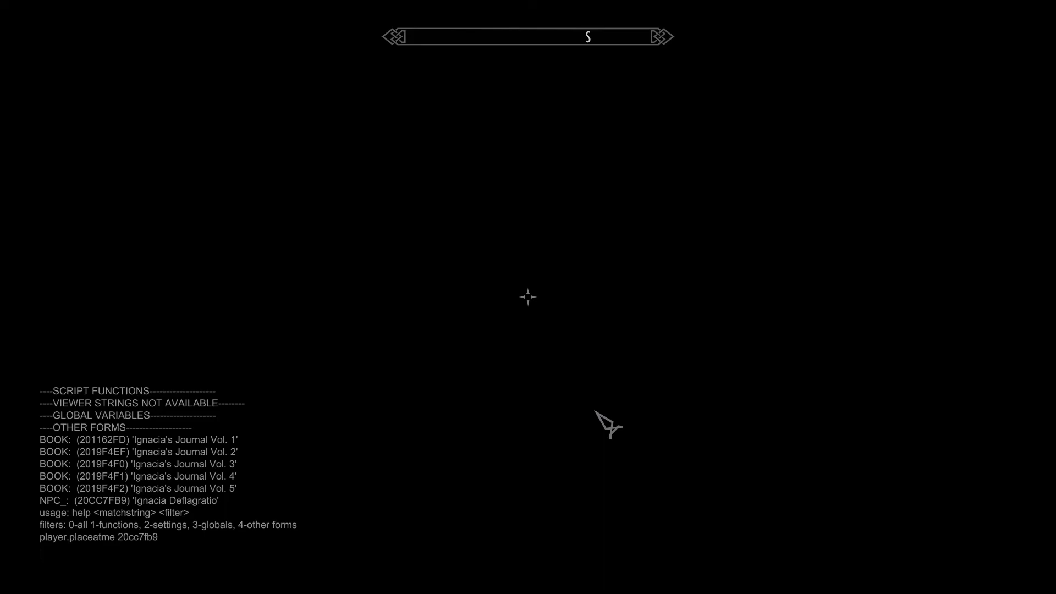
- Spawn one Ignacia Deflagratio at the player's position with the console command player.placeatme 20cc7fb9 1
key(Up)
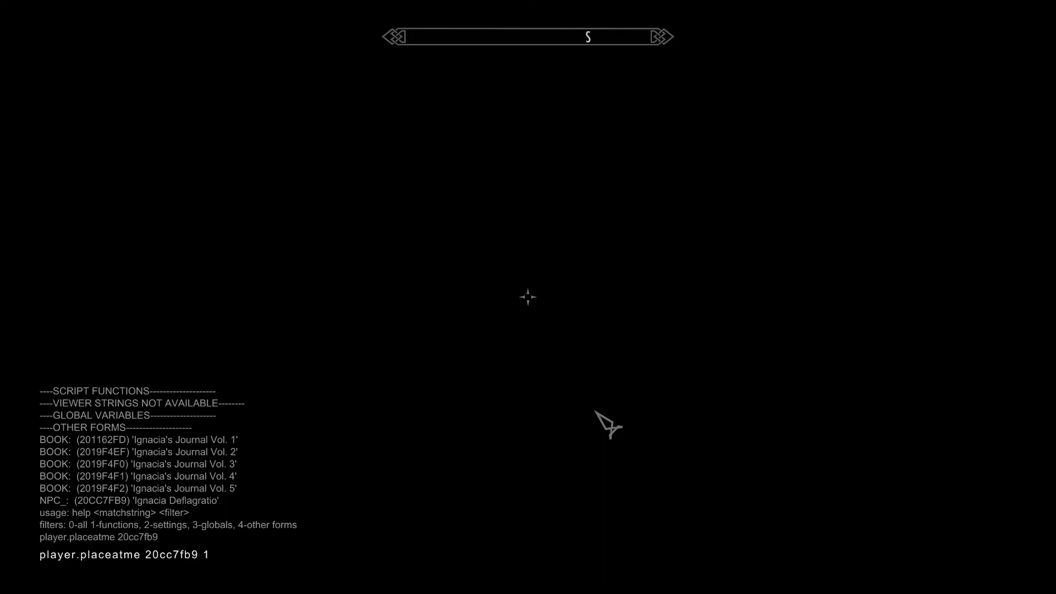
text(1)
key(Return)
key(grave)
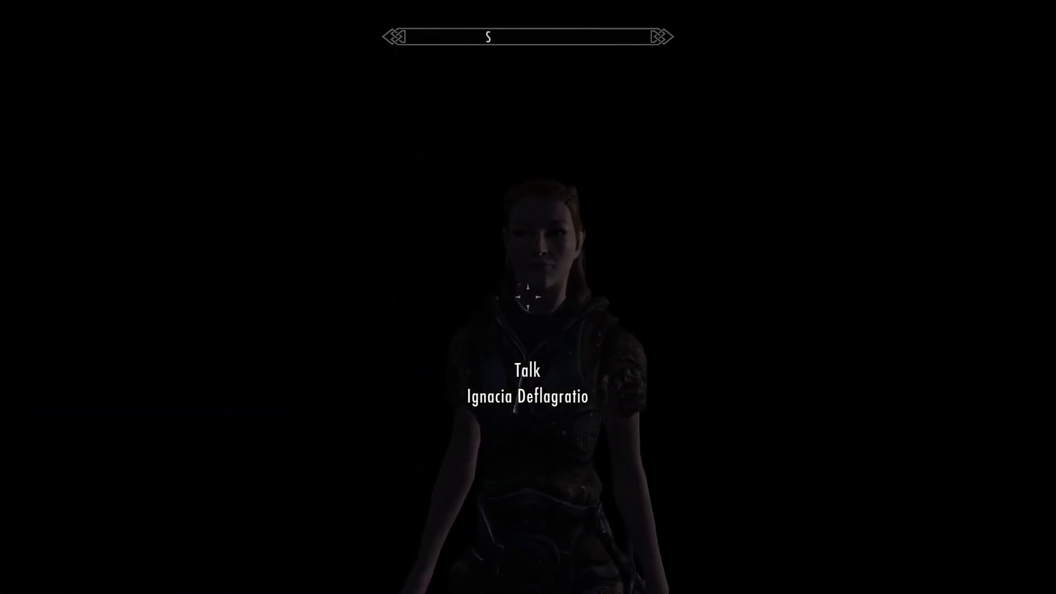
key(grave)
key(grave)
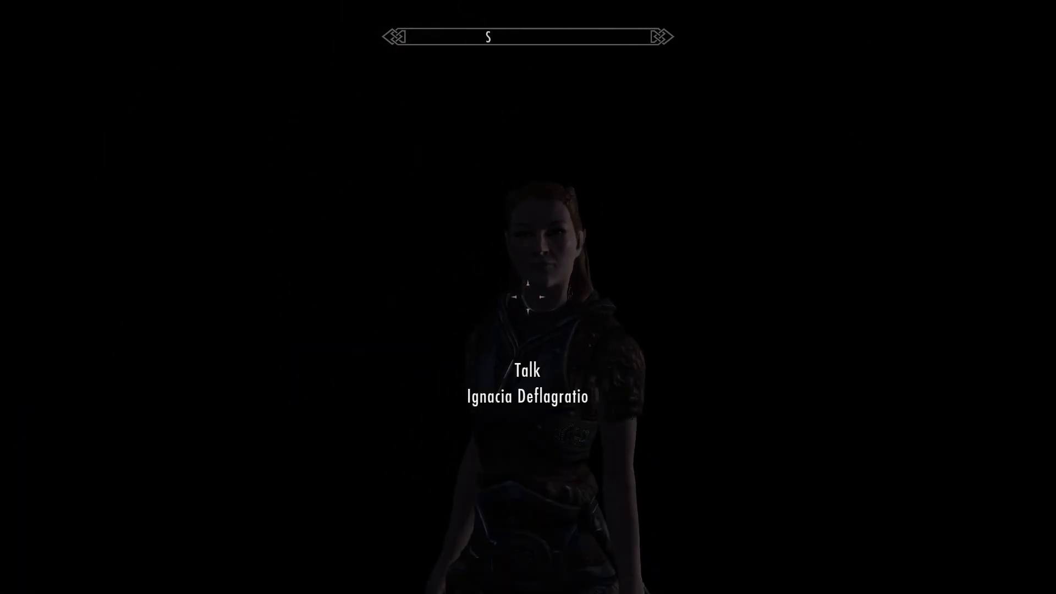
- Hide the game interface with the tm console command, capture a screenshot of Ignacia Deflagratio, and restore the interface with tm
key(grave)
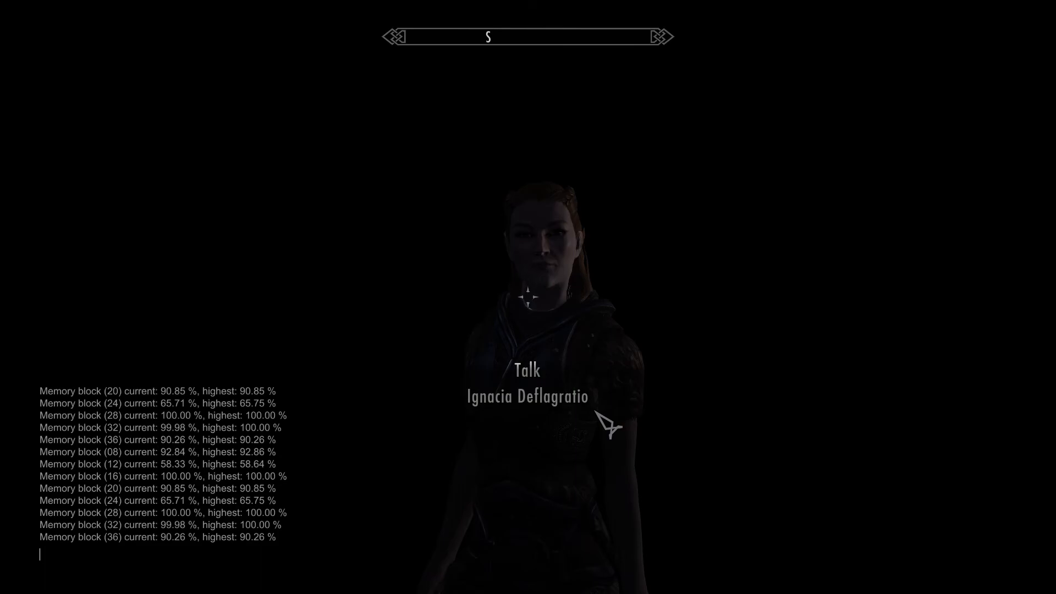
text(tm)
key(Return)
key(s)
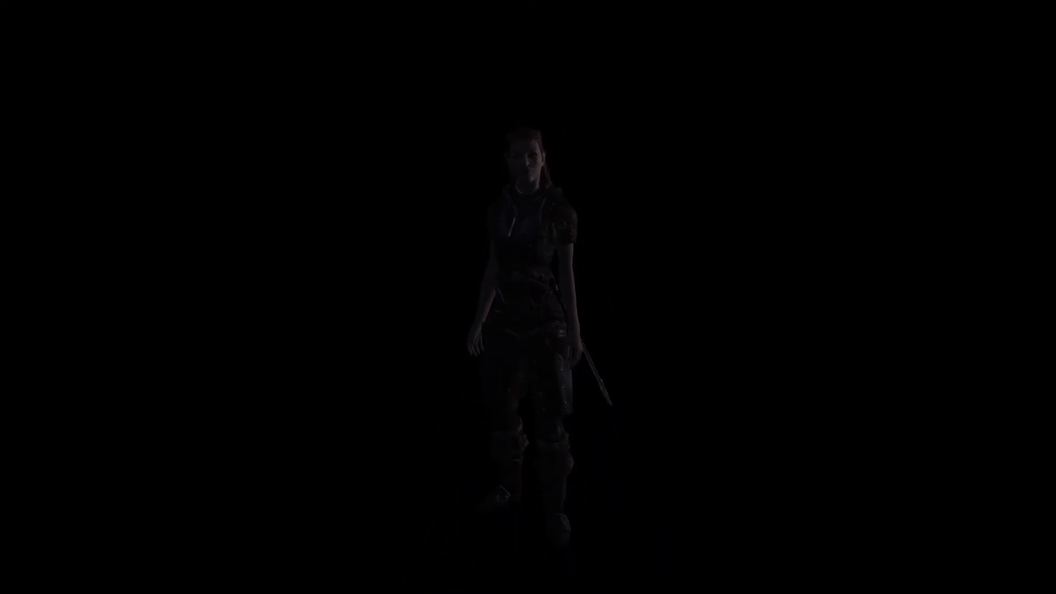
key(F12)
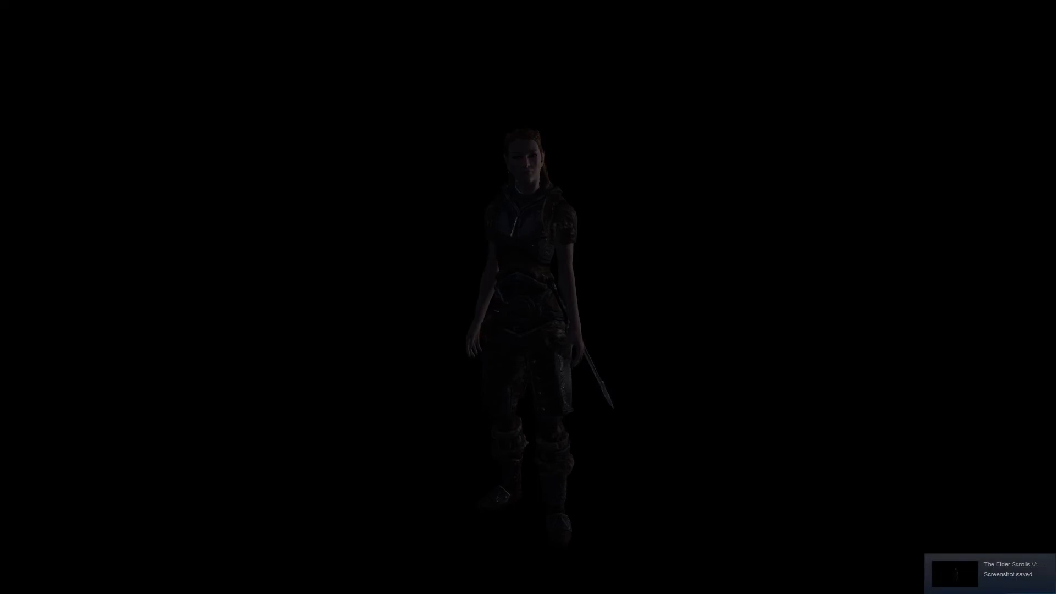
key(grave)
text(tm)
key(Return)
key(grave)
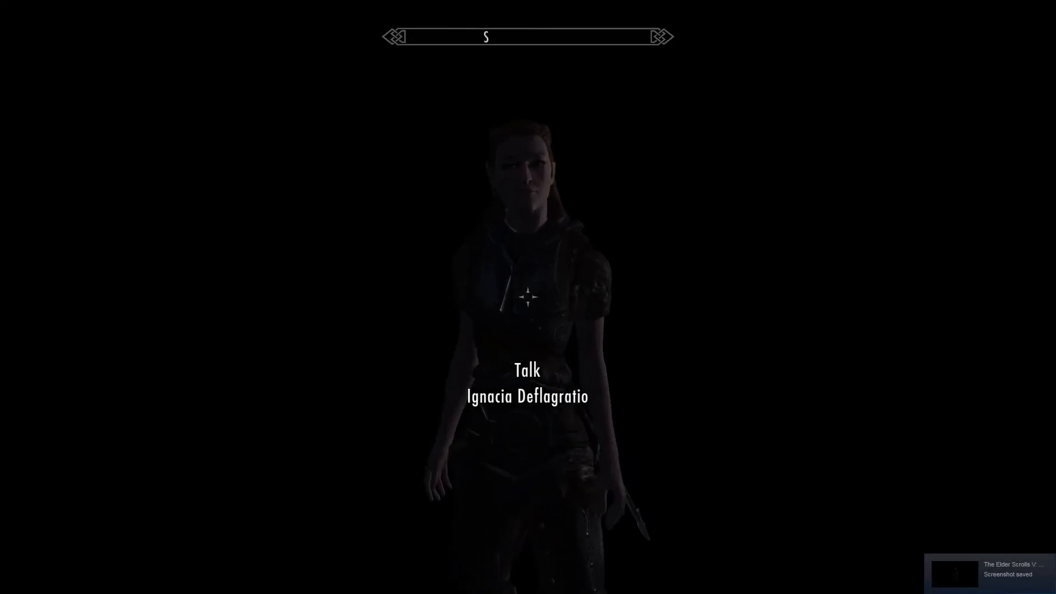
- Talk to Ignacia Deflagratio and back away until her whole figure is in view
key(e)
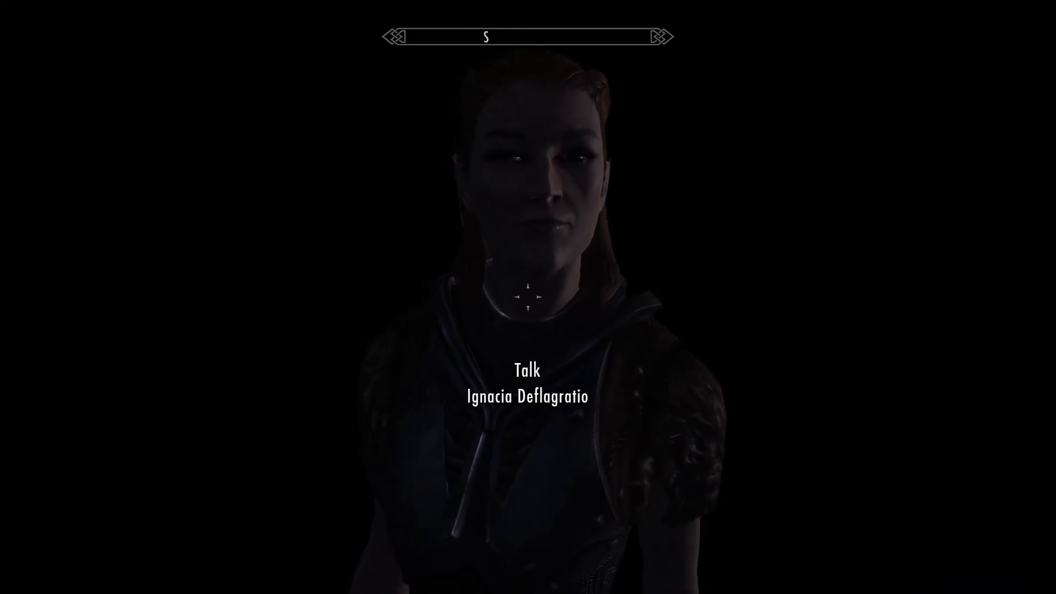
key(s)
key(d)
key(s)
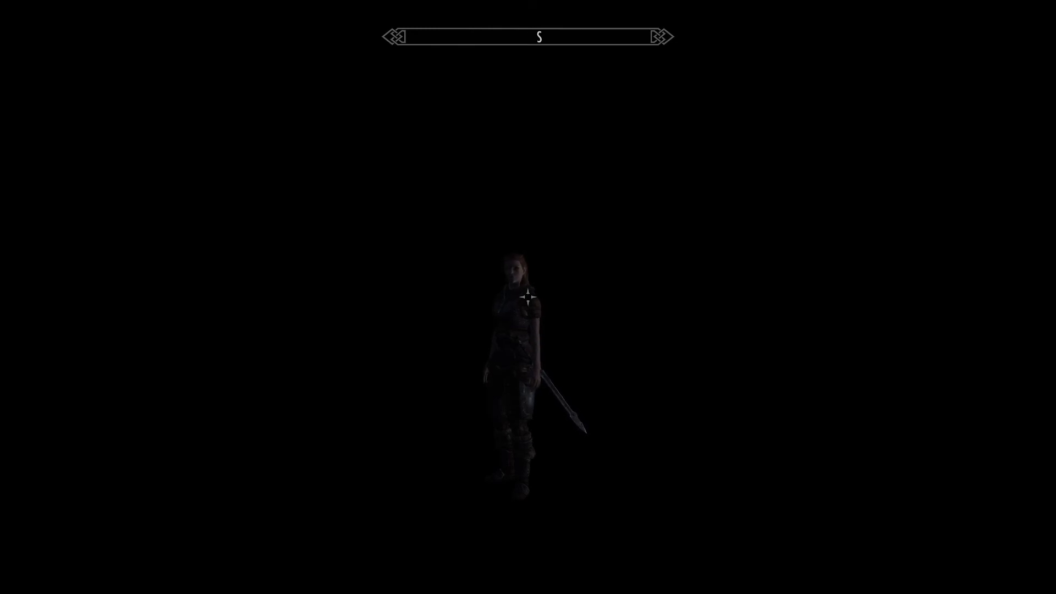
- Quit the game to the desktop without saving
key(Escape)
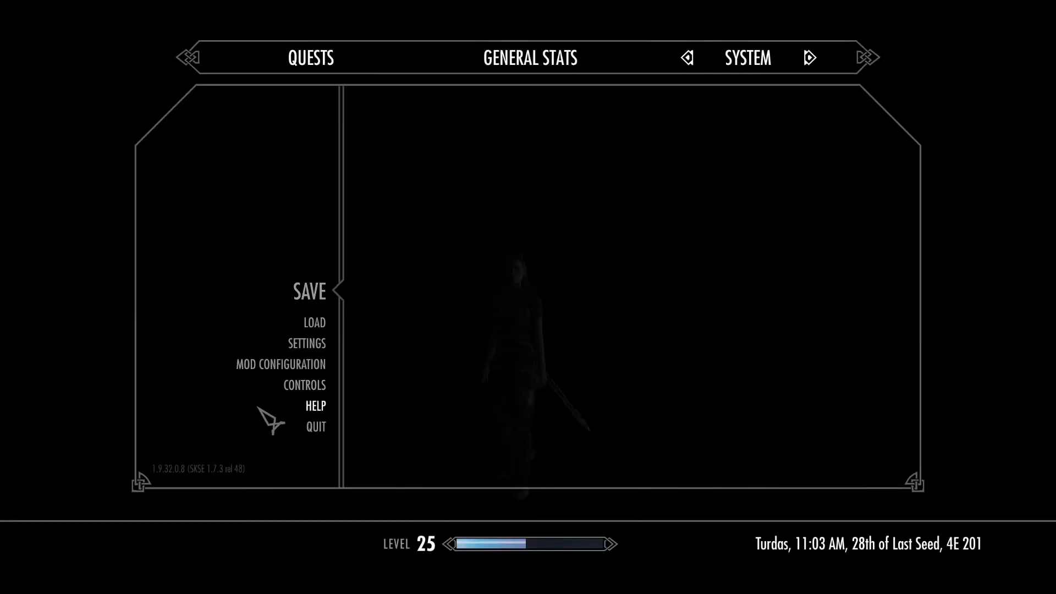
click(322, 427)
click(414, 307)
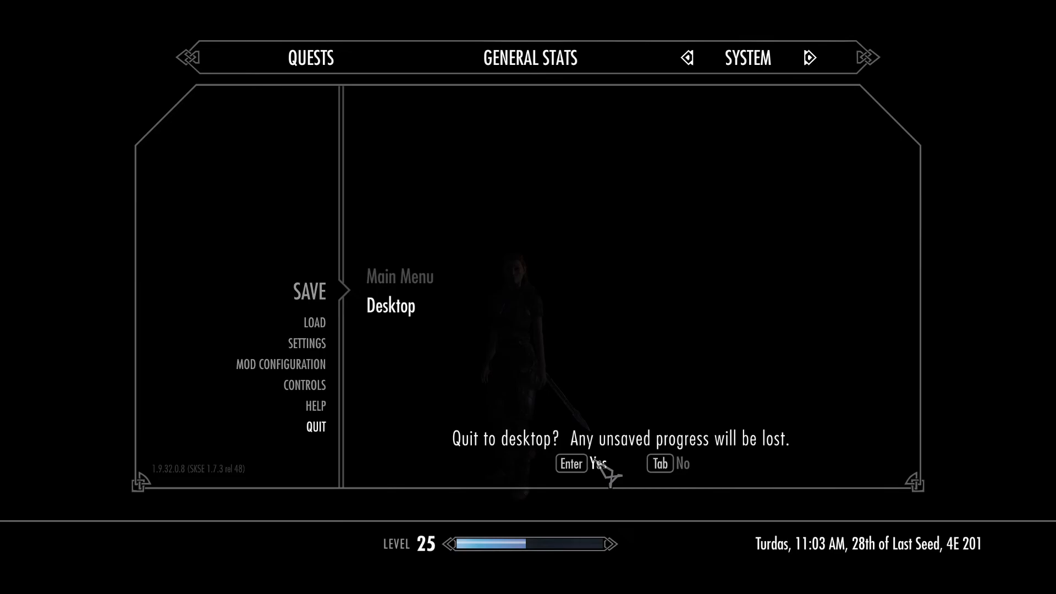
click(599, 467)
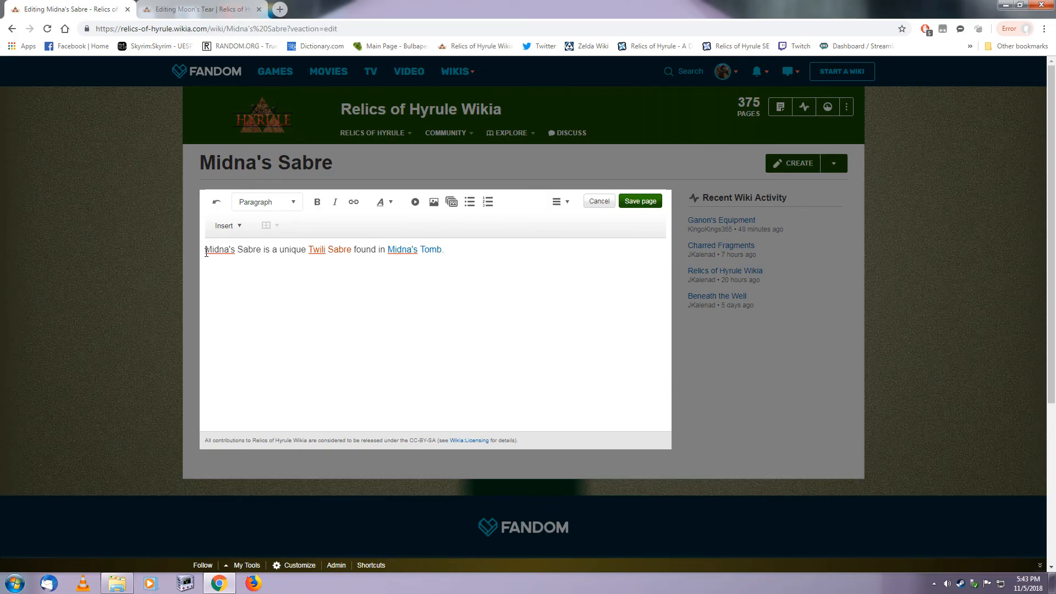
- Insert the "Infobox weapon" template at the start of the Midna's Sabre wiki page
click(241, 228)
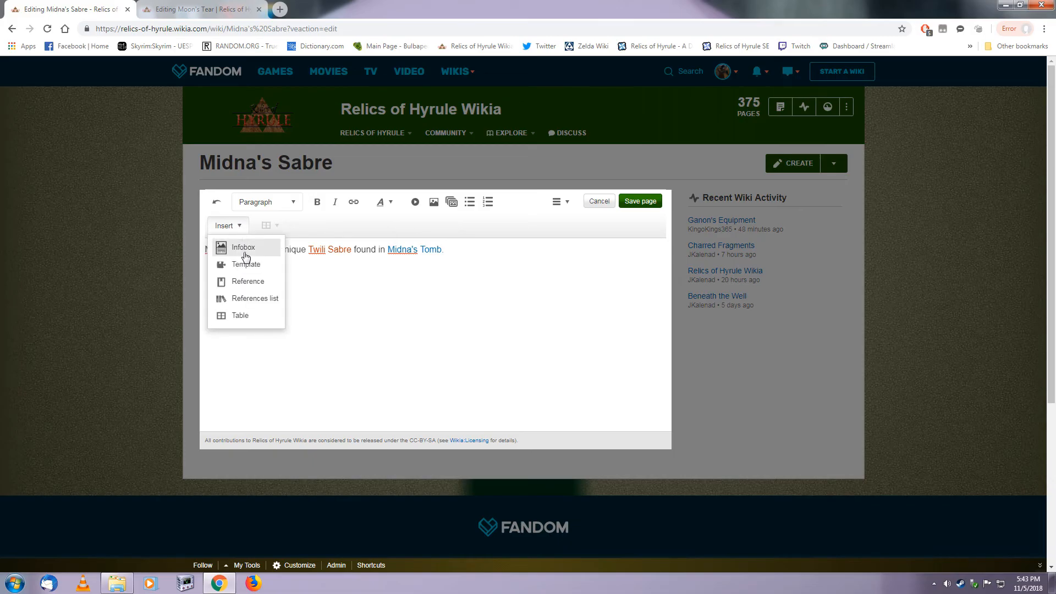
click(241, 249)
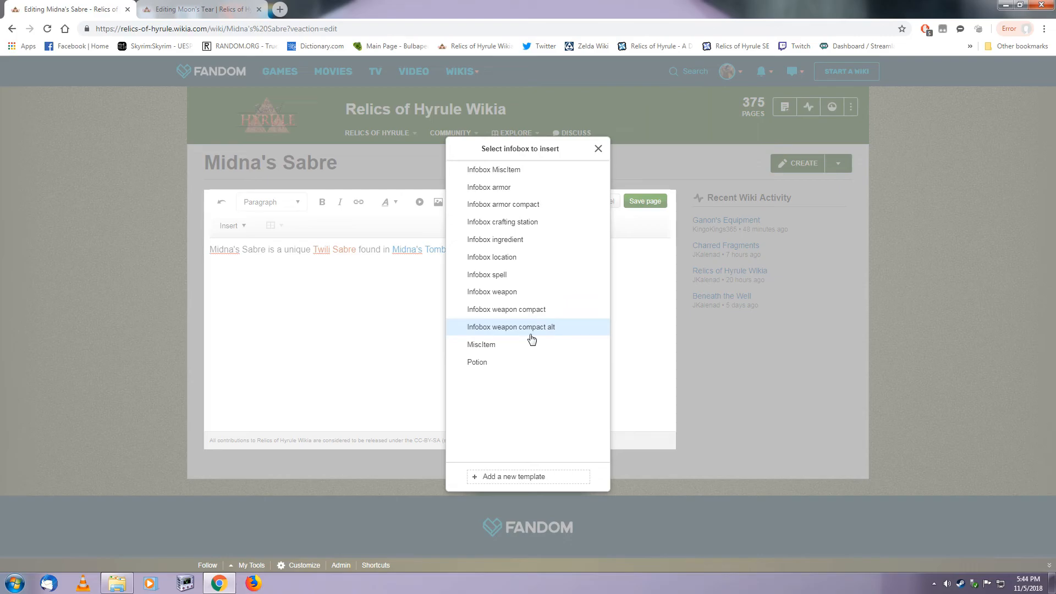
click(508, 295)
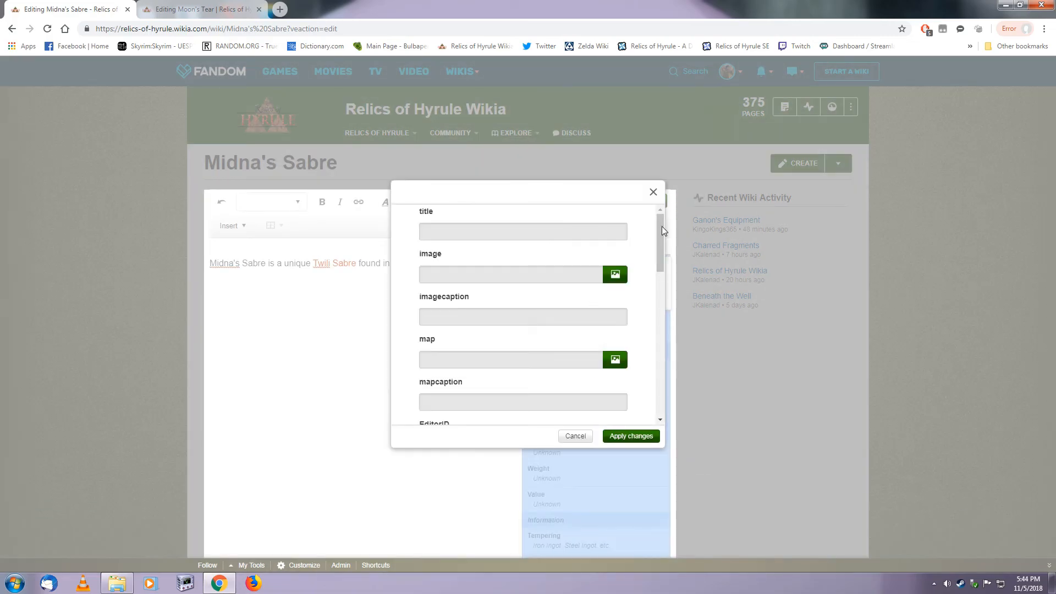
- Set the weapon infobox's FormID to (##C1C288), with the letters capitalized
mouse_move(661, 226)
mouse_down()
mouse_move(653, 349)
mouse_move(649, 210)
mouse_move(661, 249)
mouse_move(655, 385)
mouse_move(652, 236)
mouse_up()
drag(658, 237, 655, 281)
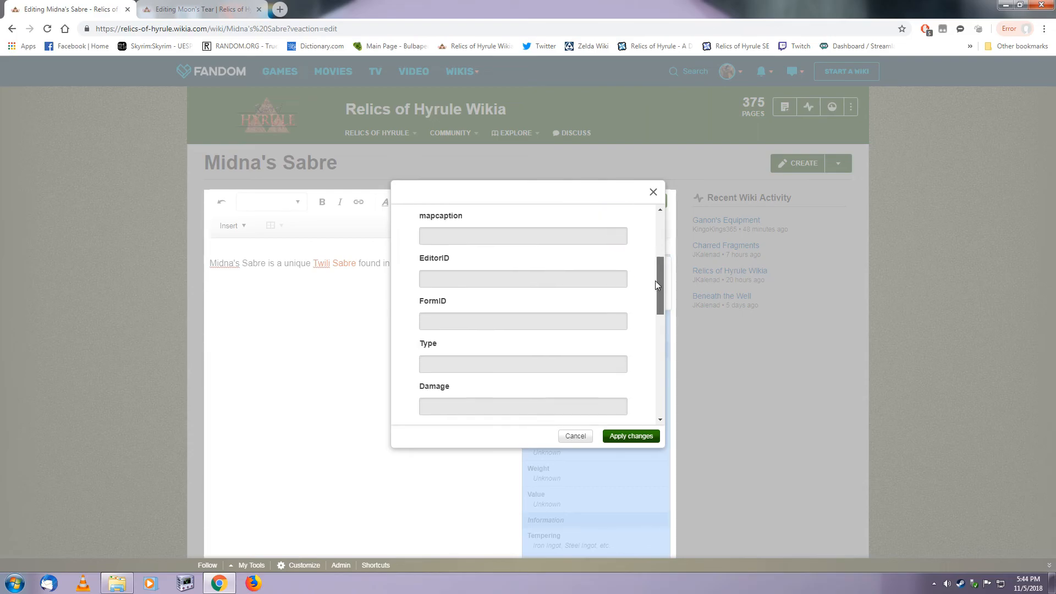
click(497, 324)
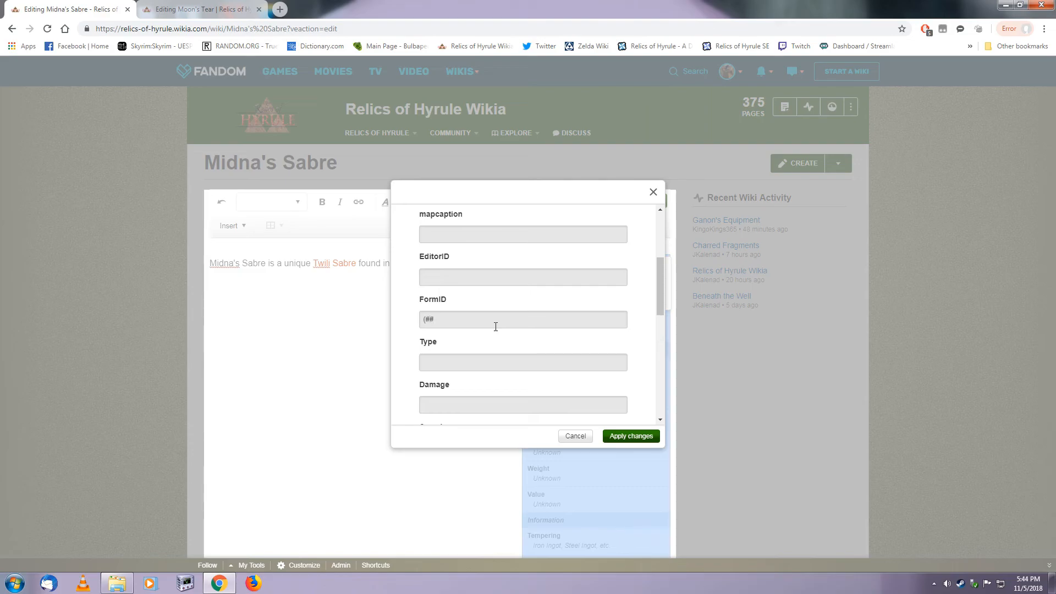
text((##c1c288))
key(Left)
key(BackSpace)
text(C)
key(Left)
key(Left)
key(Left)
key(Delete)
text(C)
- Set the infobox's Type to One-handed Sword and its Location to Midna's Tomb
click(581, 360)
text(One-handed Sword)
scroll(580, 359, down, 5)
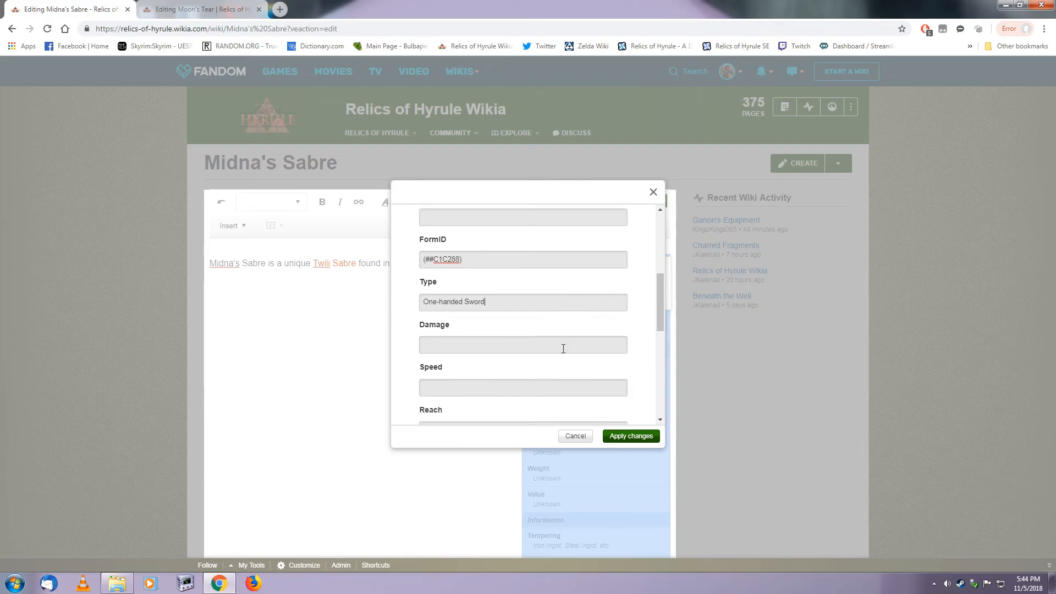
scroll(563, 348, down, 1)
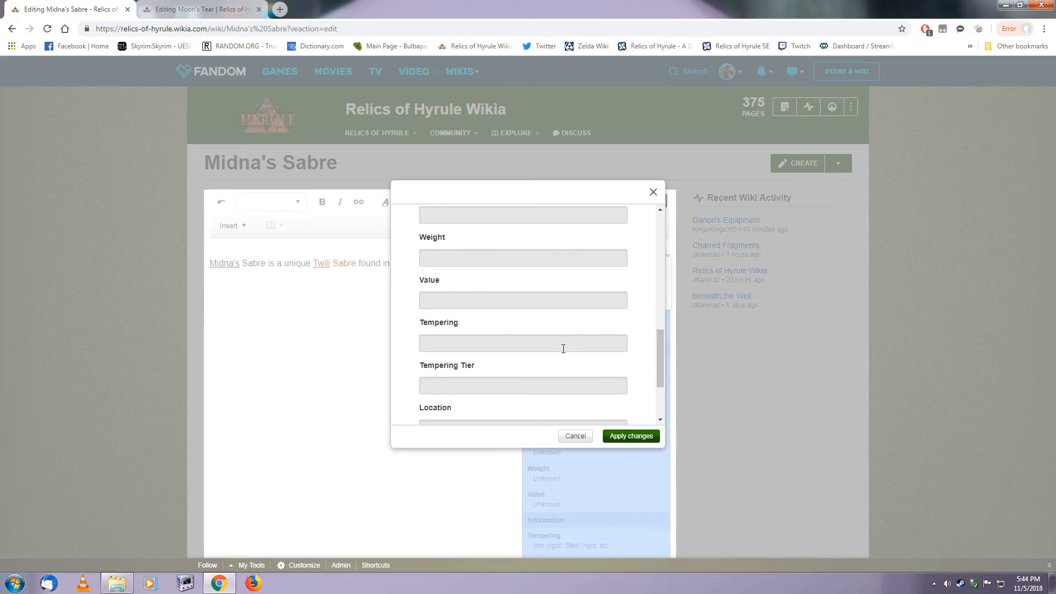
scroll(563, 349, down, 2)
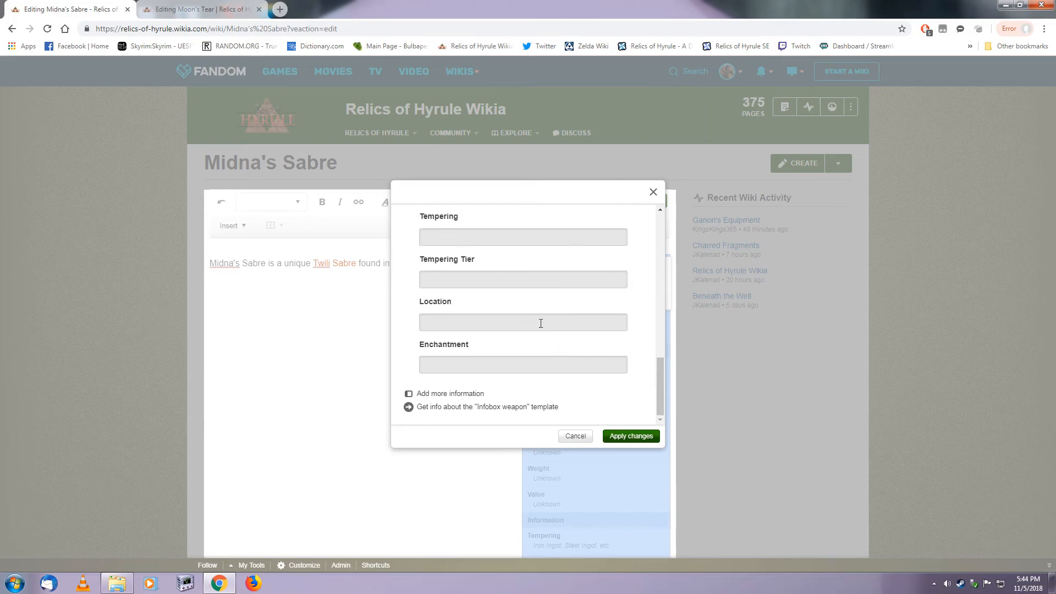
click(532, 323)
text(Midna's Tomb)
- Find an image for the infobox by opening the !screenshots shortcut in the D: drive's Pictures\Skyrim folder in File Explorer
drag(660, 371, 652, 217)
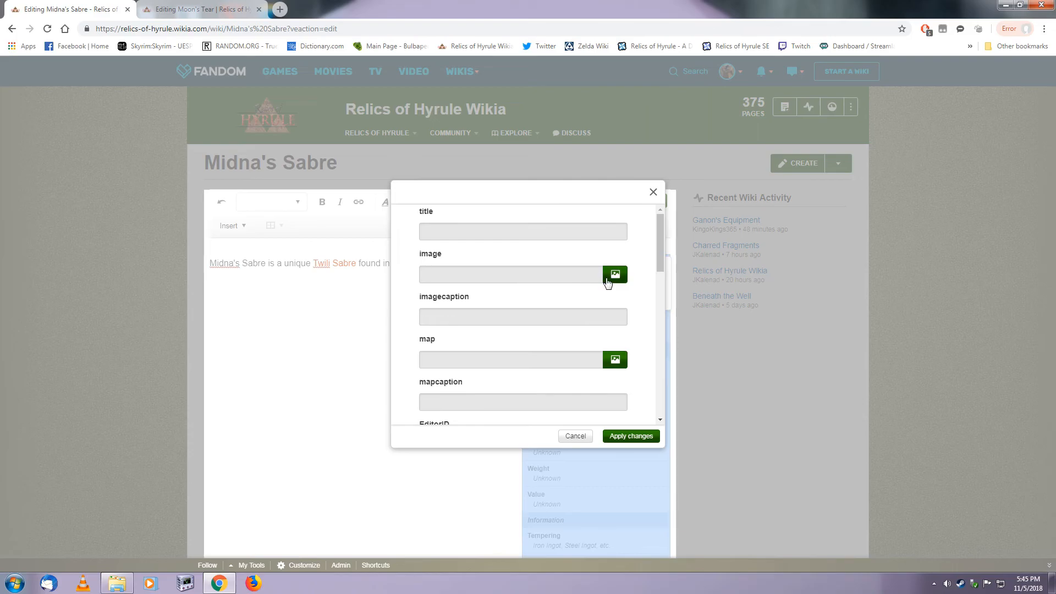
click(119, 583)
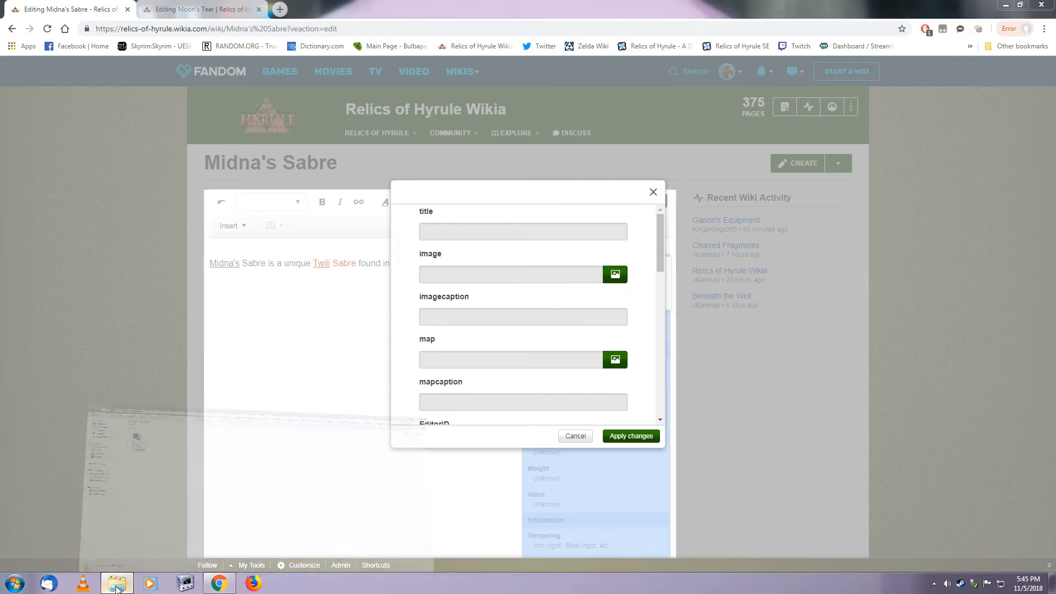
click(67, 256)
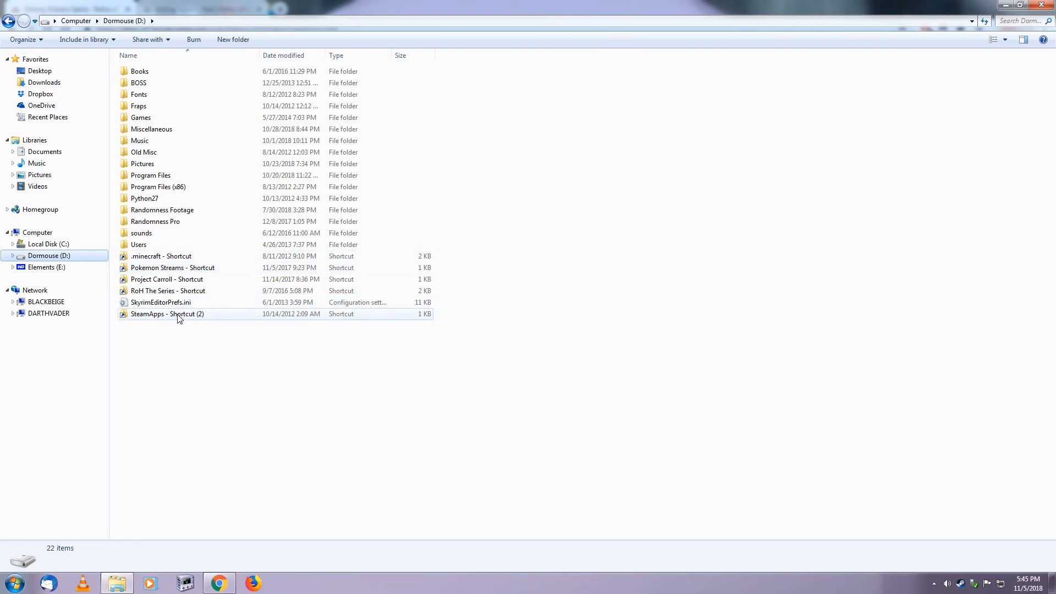
double_click(167, 167)
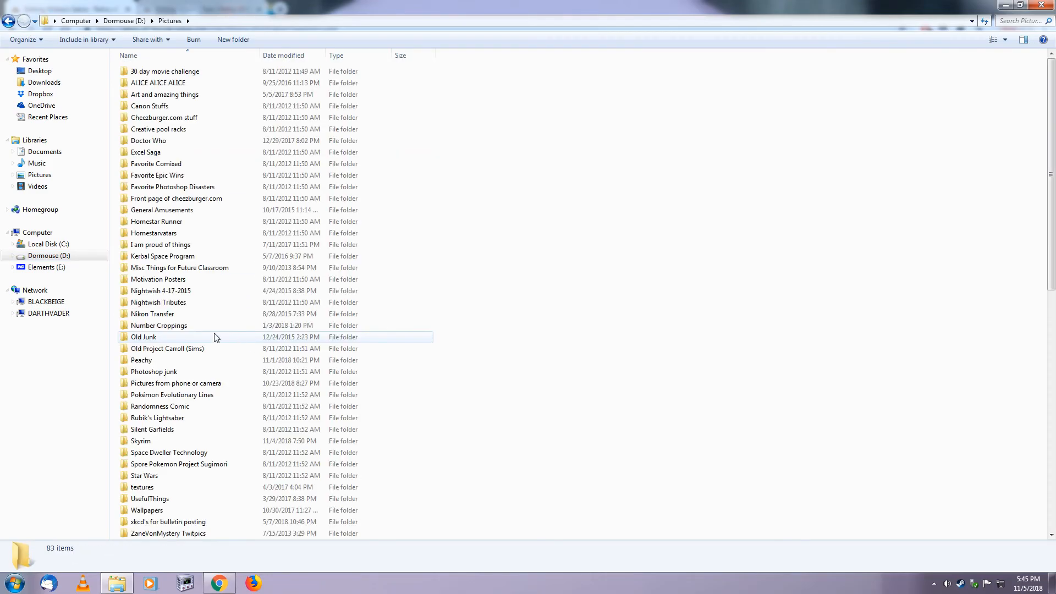
key(s)
double_click(156, 439)
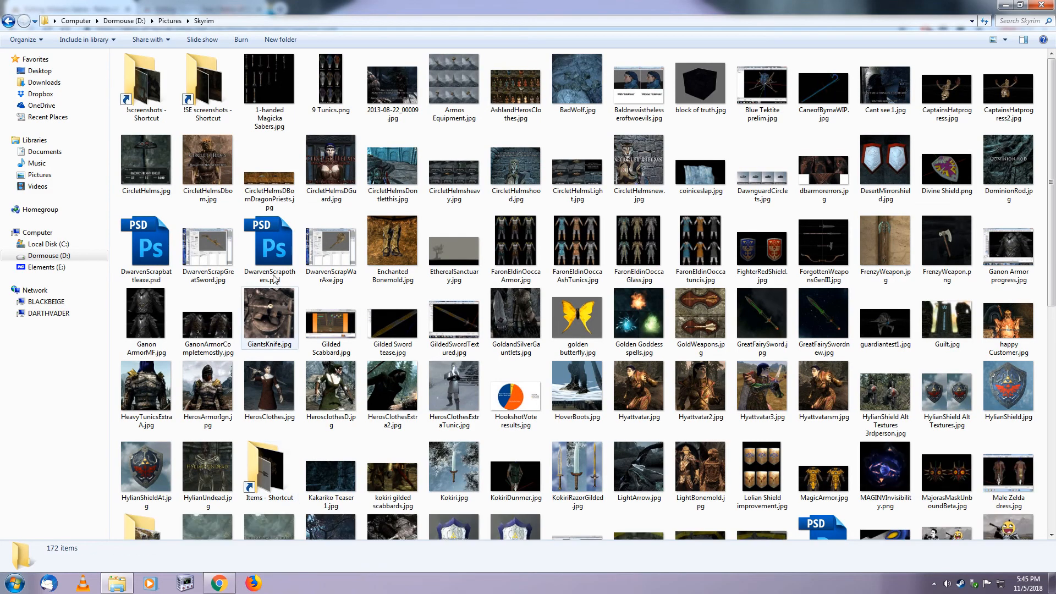
click(153, 94)
double_click(153, 94)
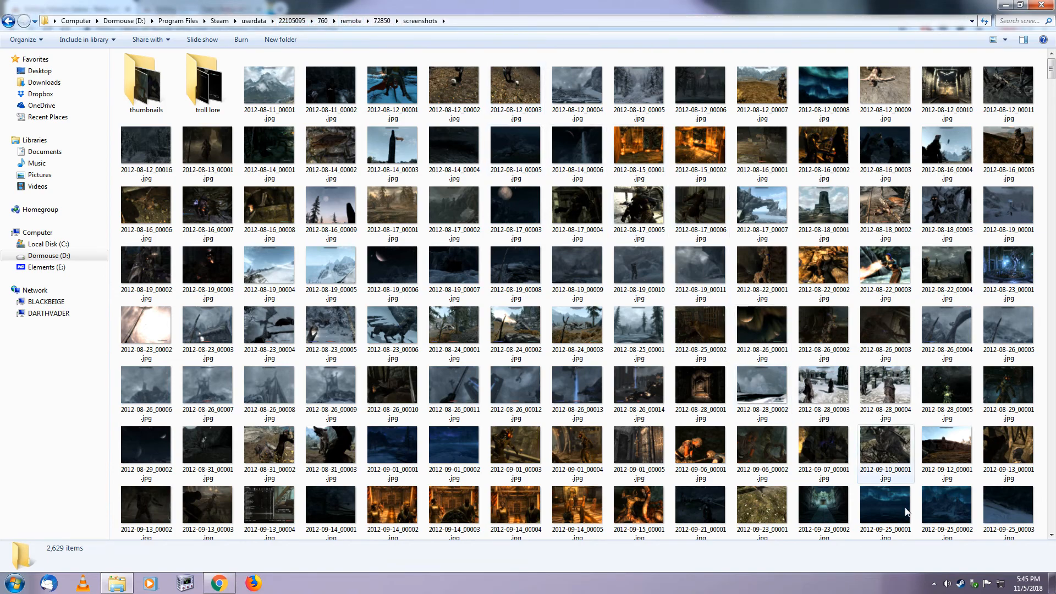
- Switch to Steam's Community section and open the profile's Content page
click(934, 584)
click(935, 586)
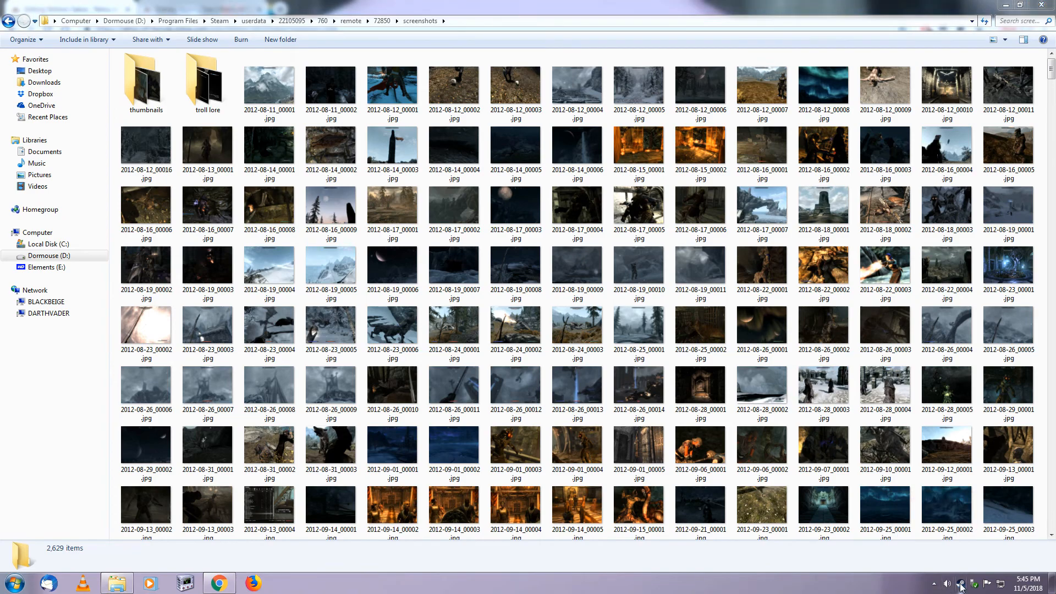
right_click(960, 585)
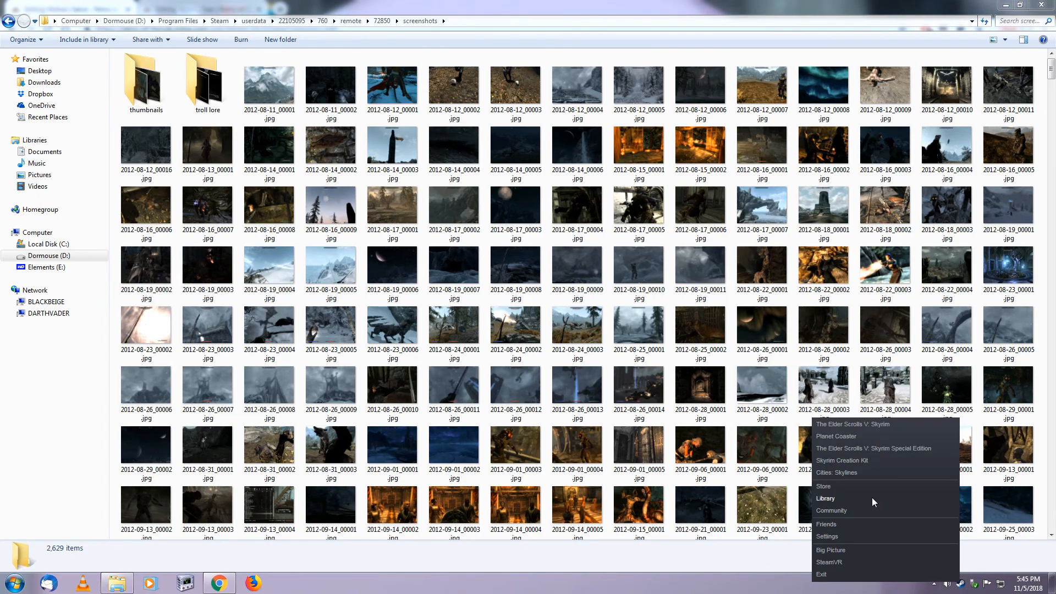
click(849, 510)
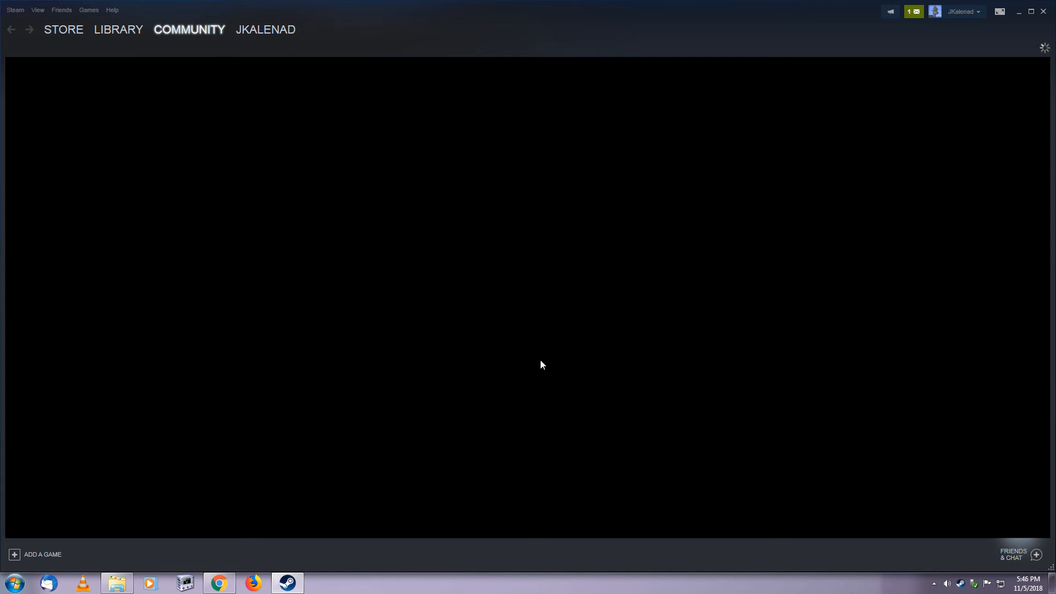
mouse_move(260, 34)
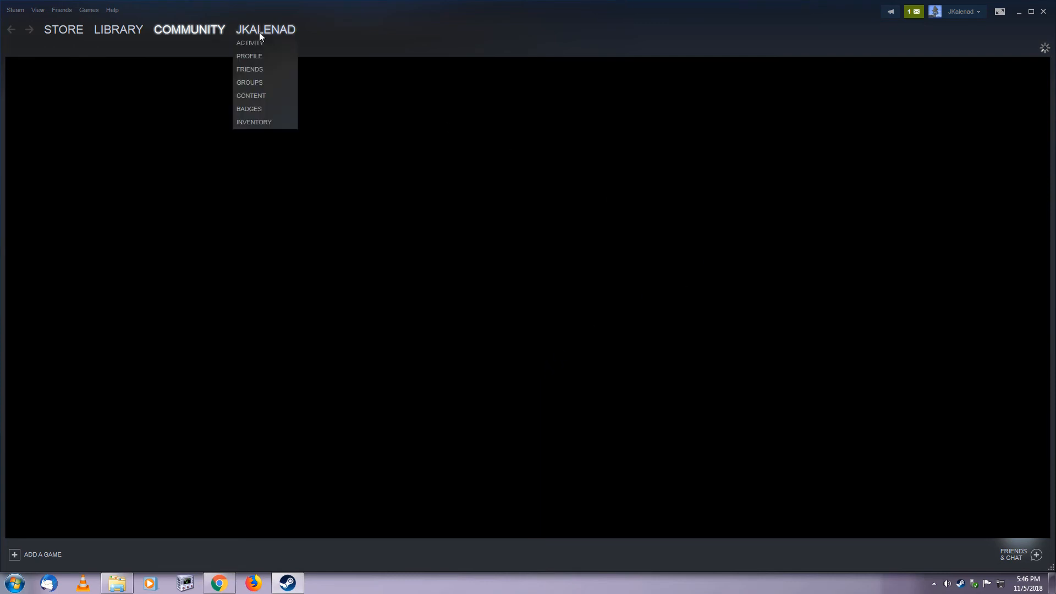
click(264, 96)
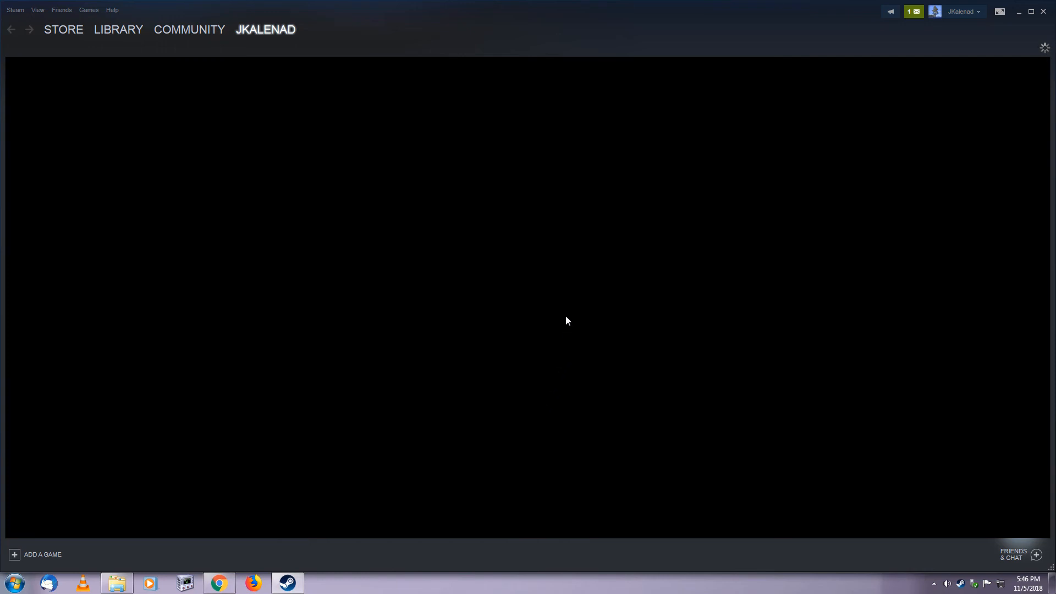
- Open Steam's Screenshot Uploader and check the list of games whose screenshots can be shown
click(37, 10)
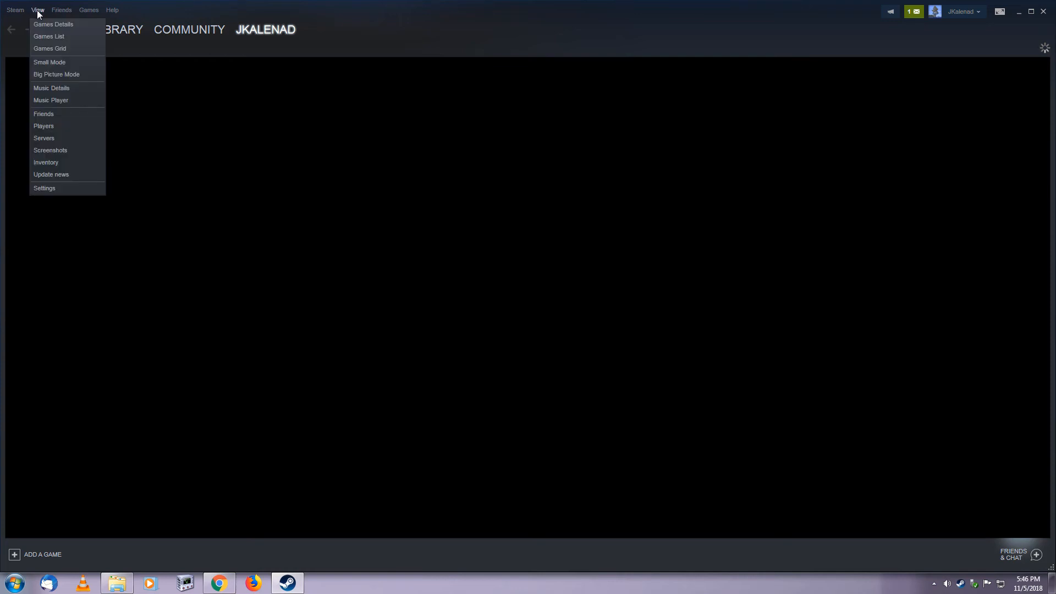
click(75, 150)
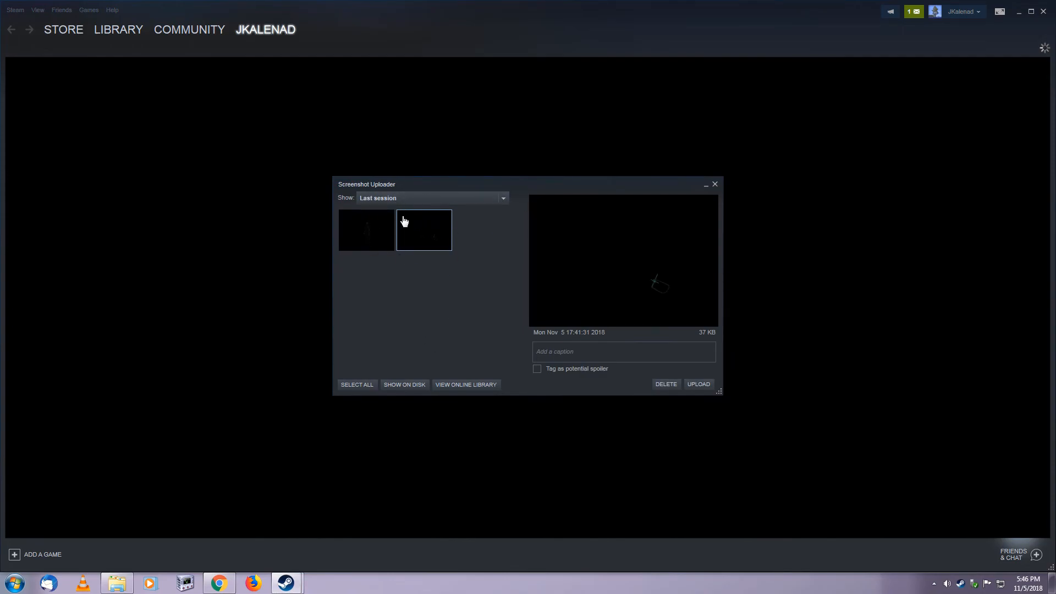
click(494, 199)
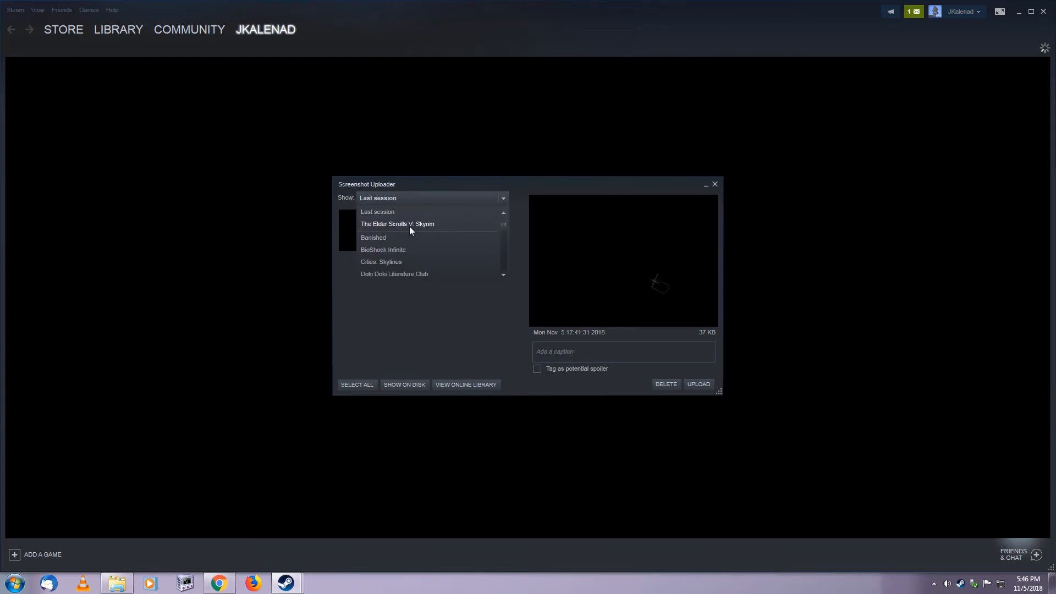
click(484, 188)
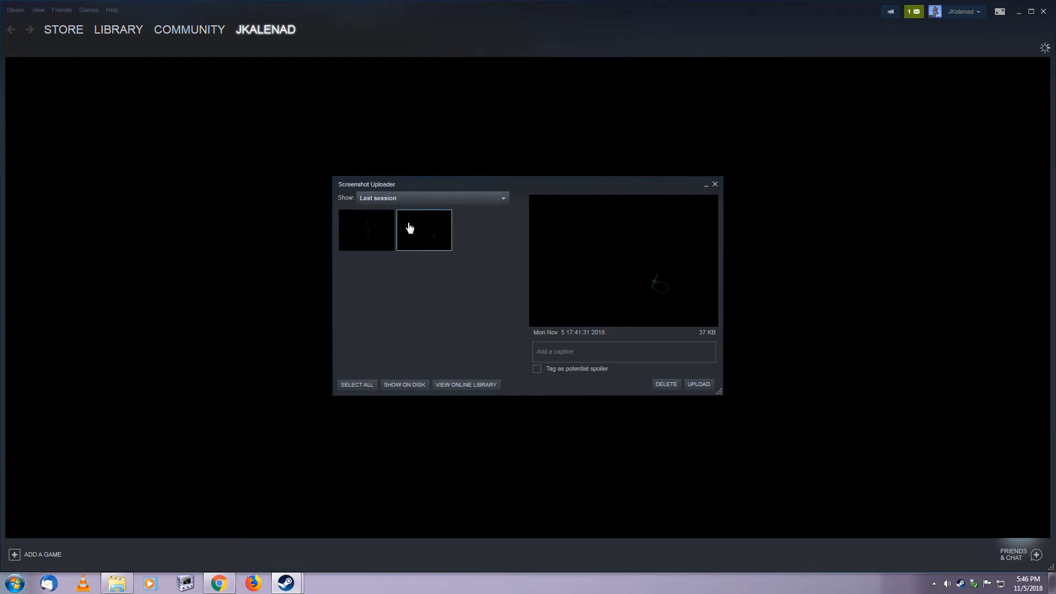
- Show the last session's screenshots on disk and go to the newest files at the end of the folder
click(405, 385)
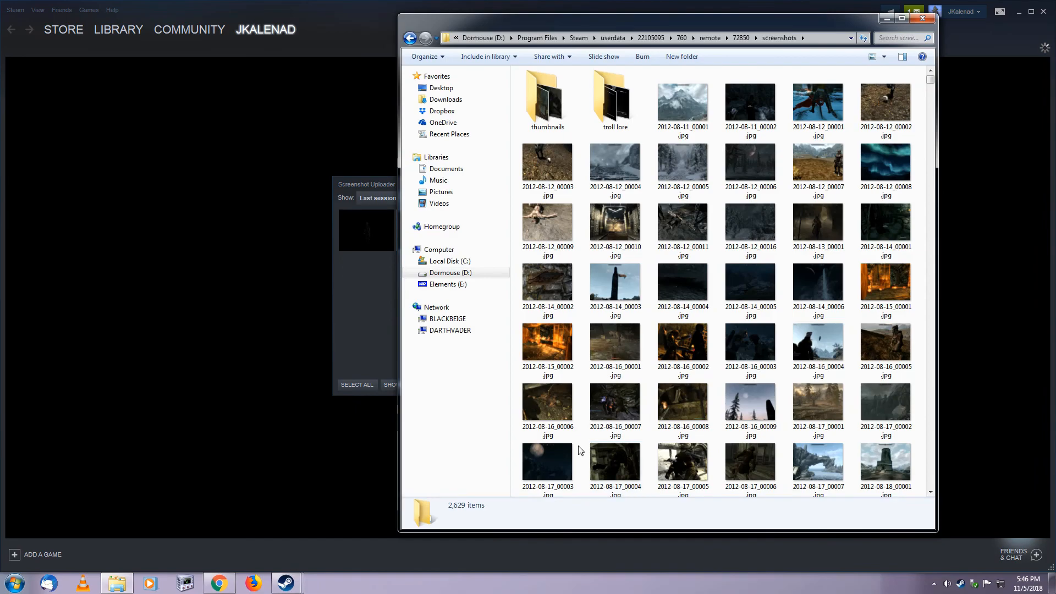
scroll(834, 420, down, 5)
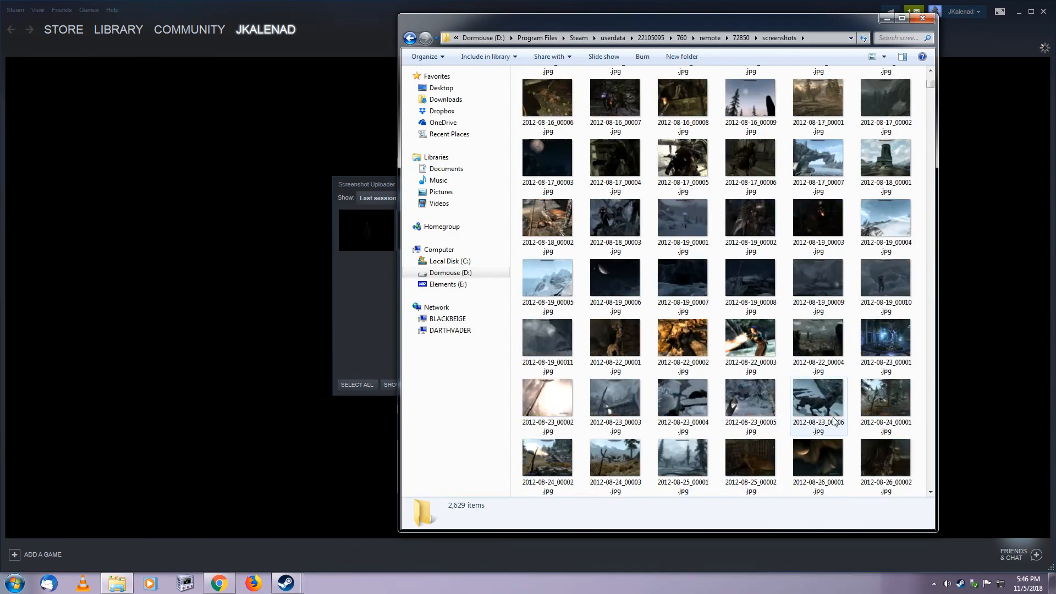
scroll(833, 421, down, 15)
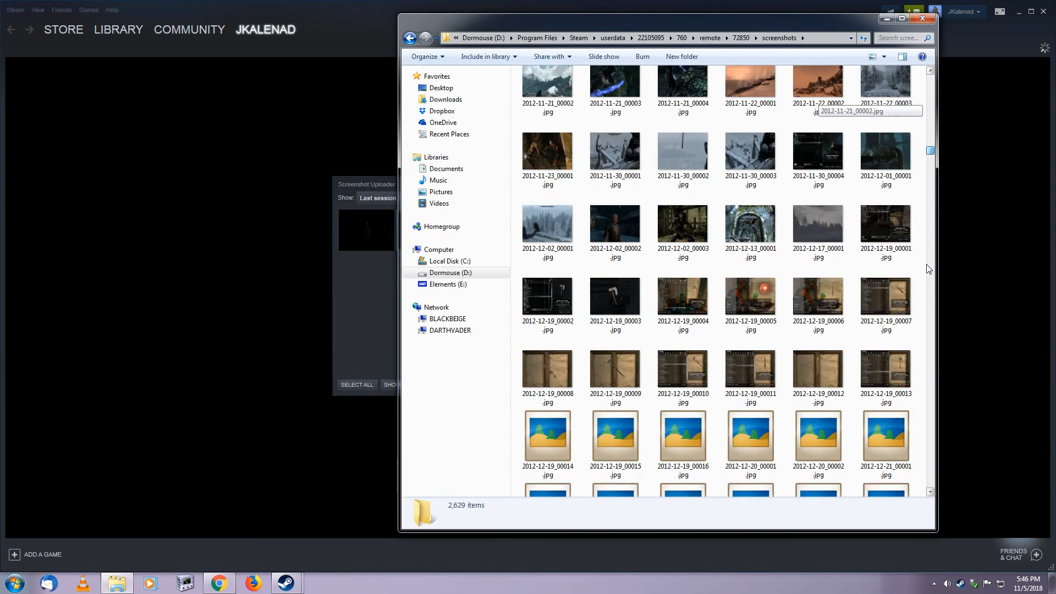
drag(927, 265, 930, 496)
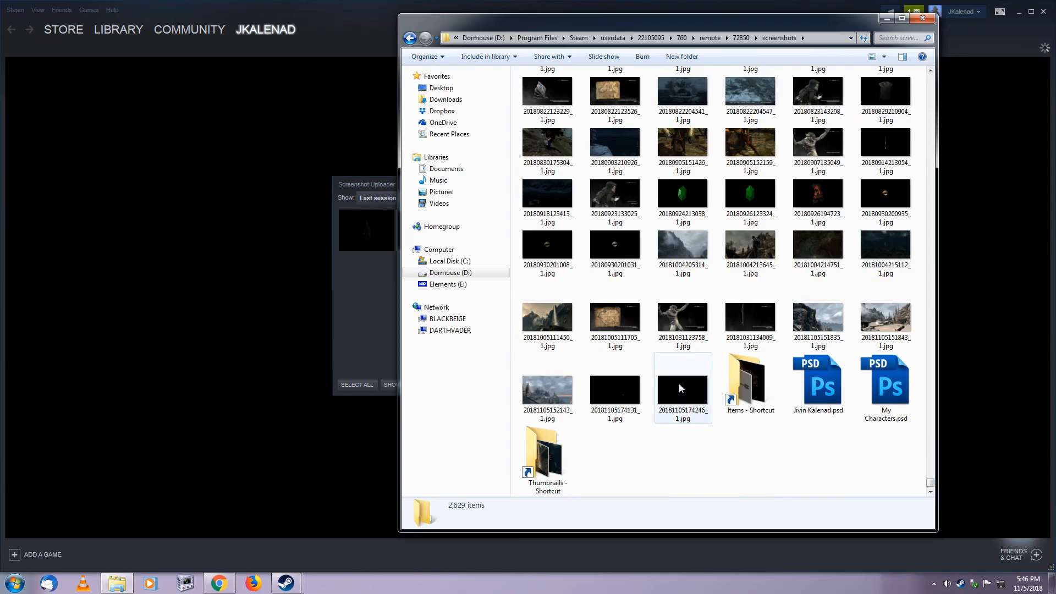
click(624, 403)
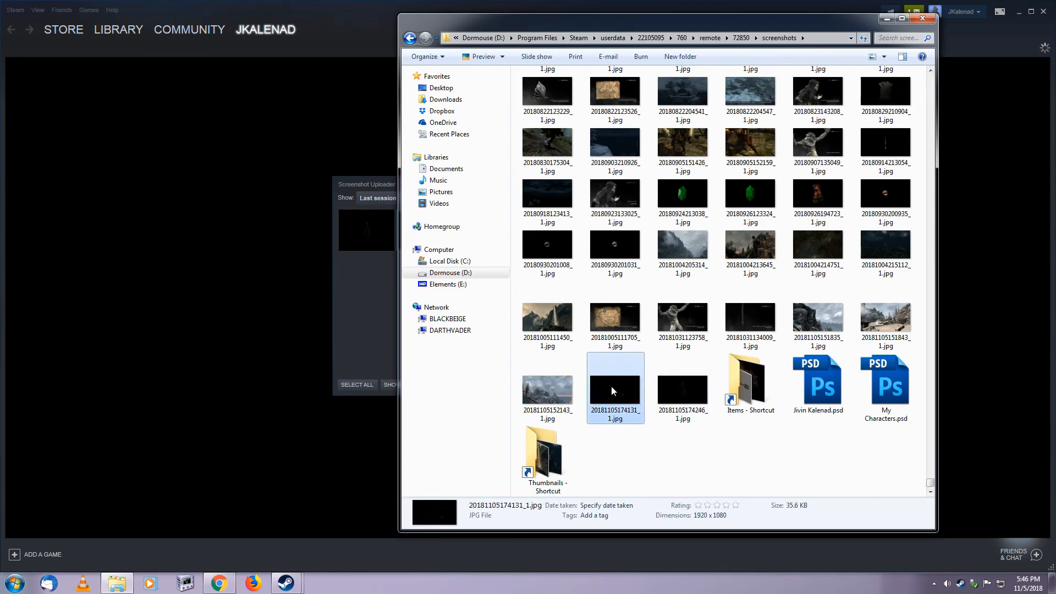
right_click(612, 386)
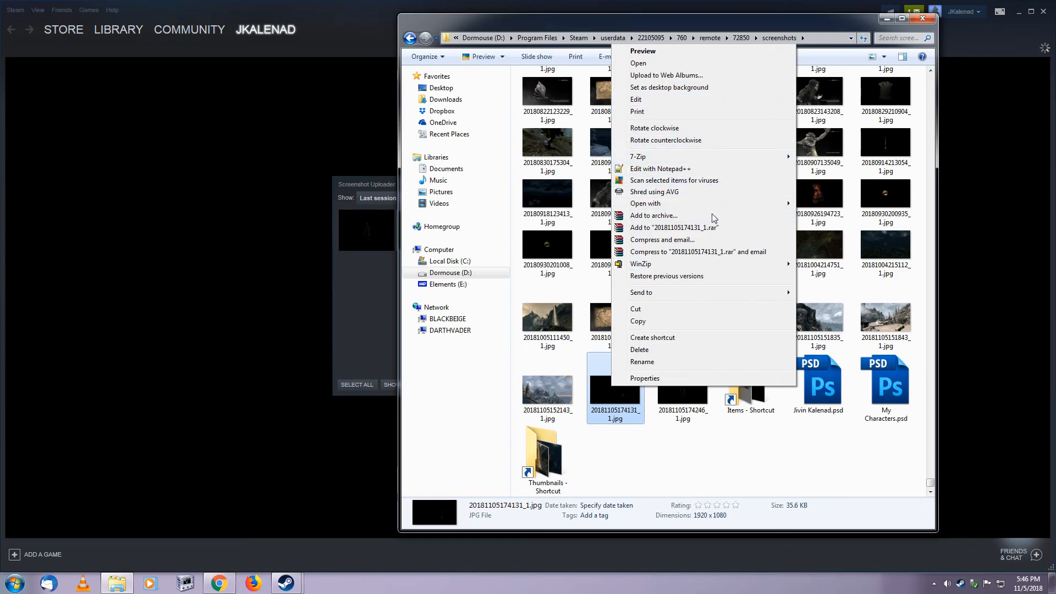
mouse_move(706, 203)
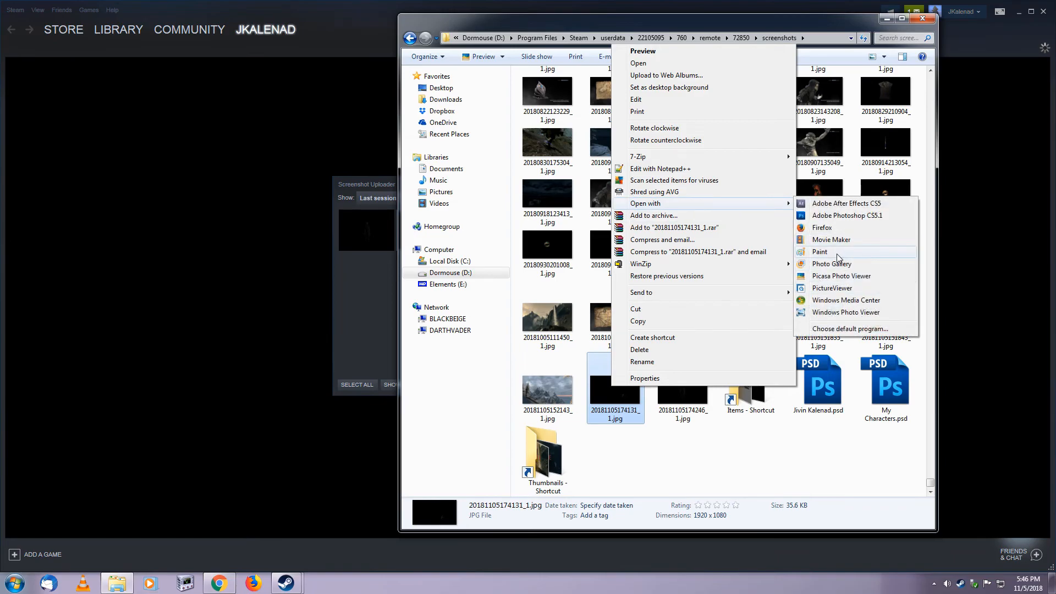
click(819, 252)
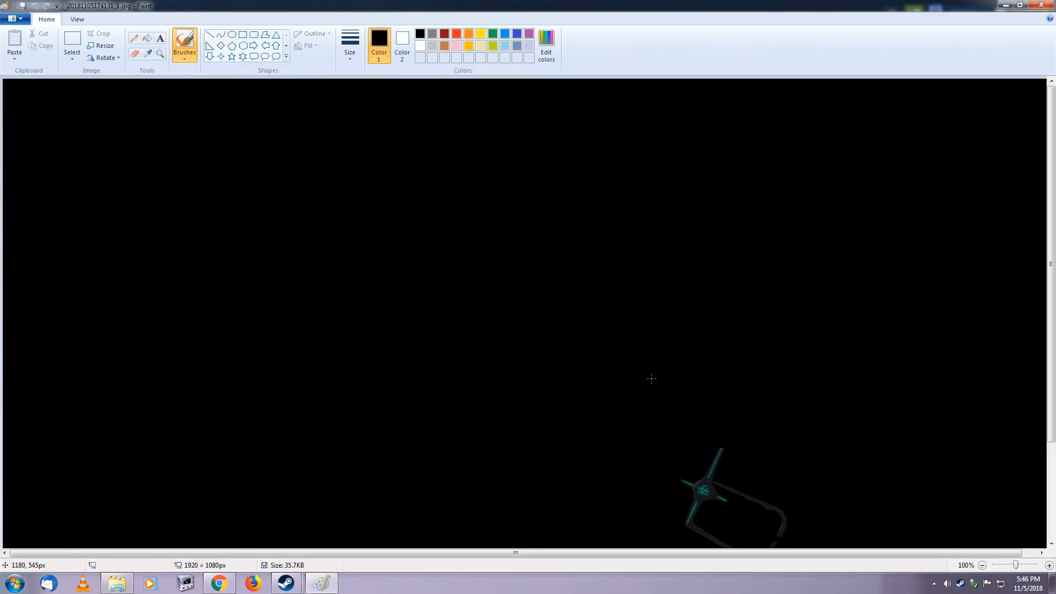
- Examine the sabre up close with the Magnifier, and zoom out to 50% to view the whole screenshot
scroll(651, 378, down, 3)
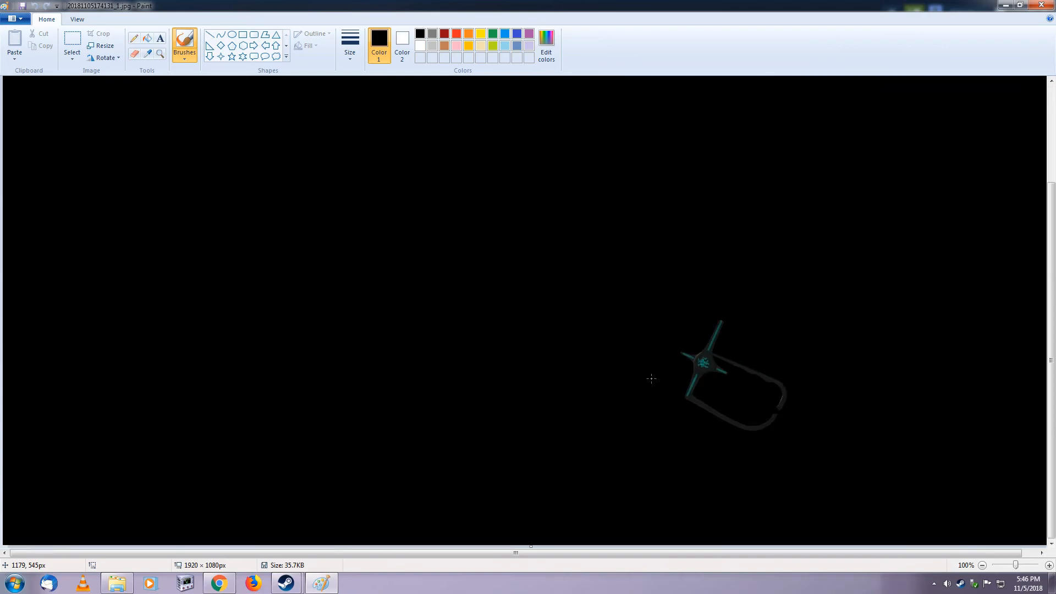
click(159, 54)
key(alt)
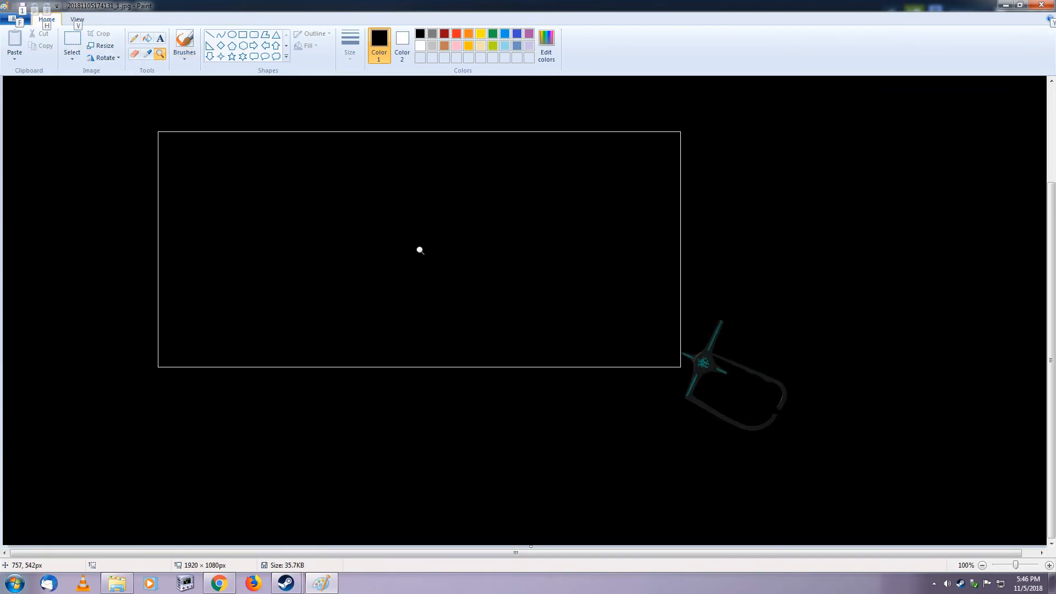
click(470, 255)
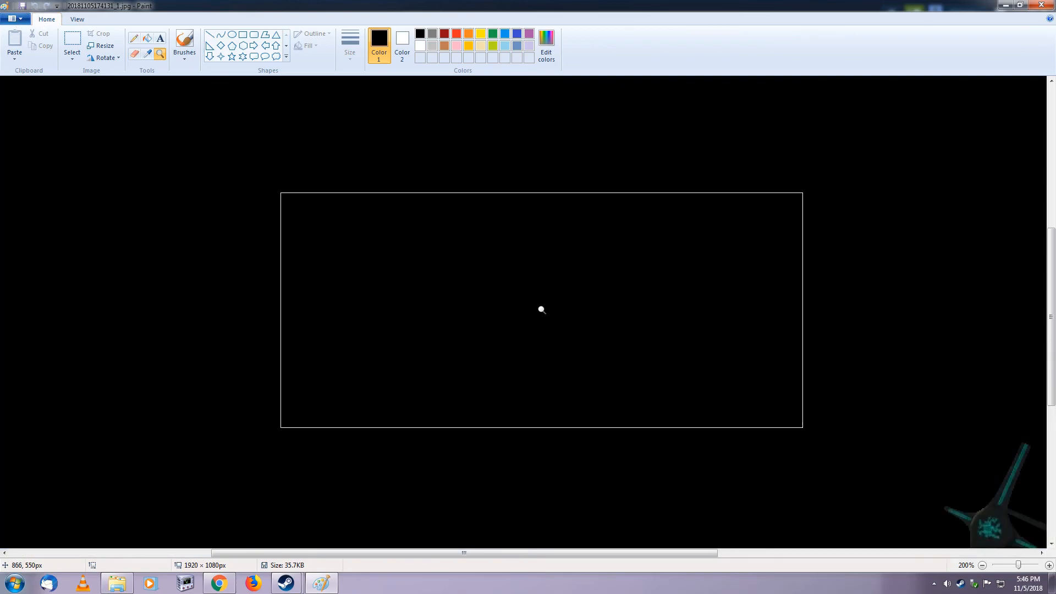
click(541, 309)
right_click(542, 308)
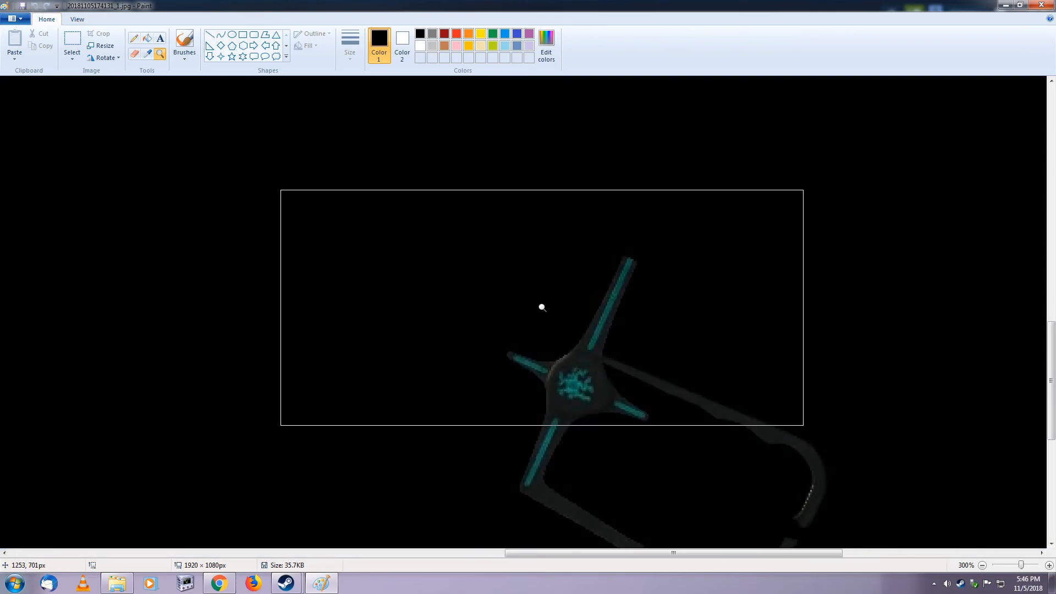
right_click(542, 309)
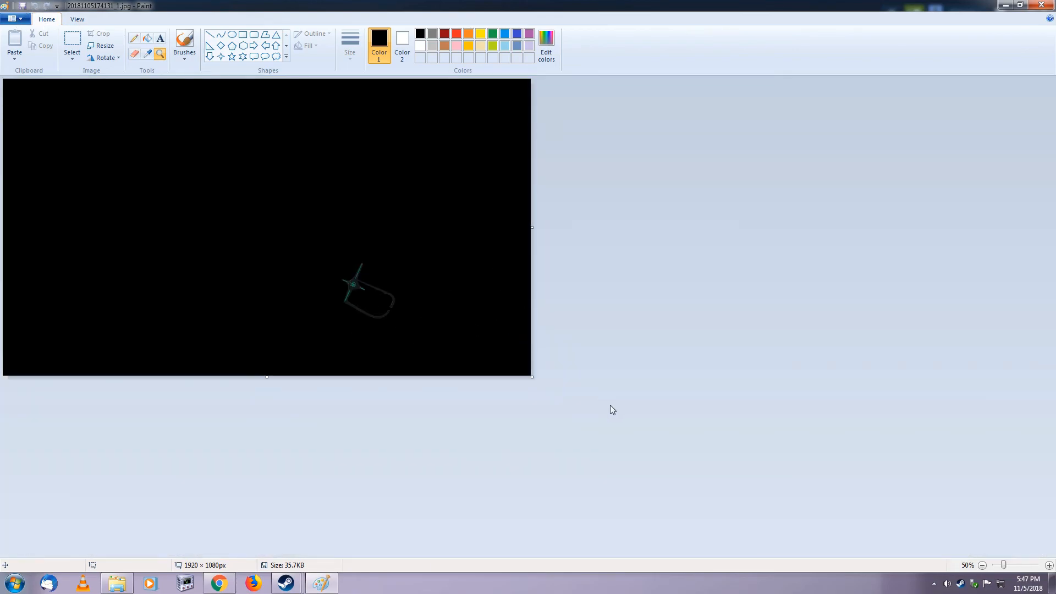
- Try cropping the screenshot to an area of about 1045 × 1067 px around the sabre, and undo the crop
click(72, 42)
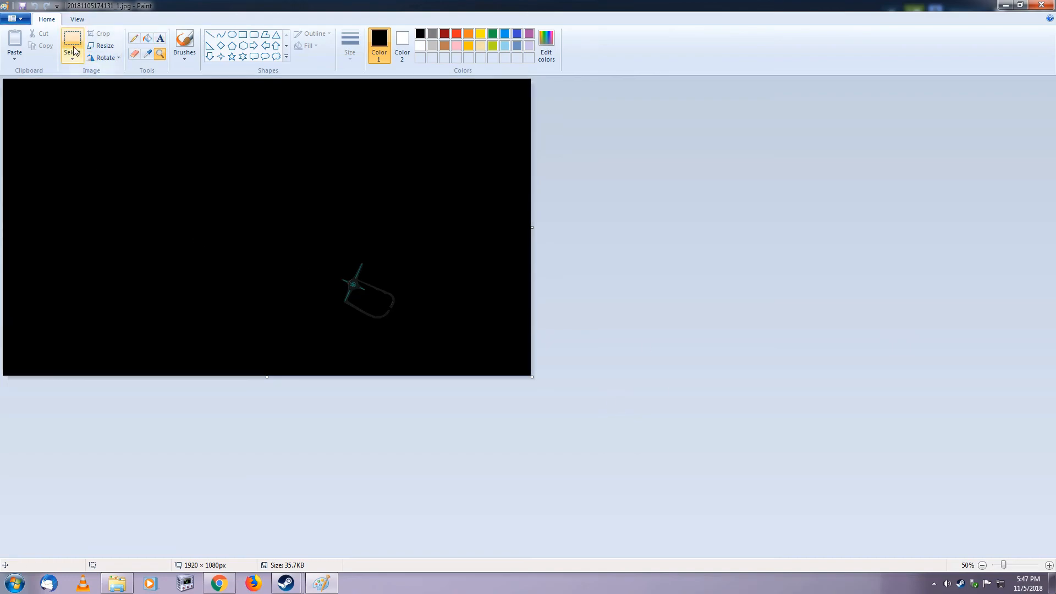
drag(415, 83, 128, 432)
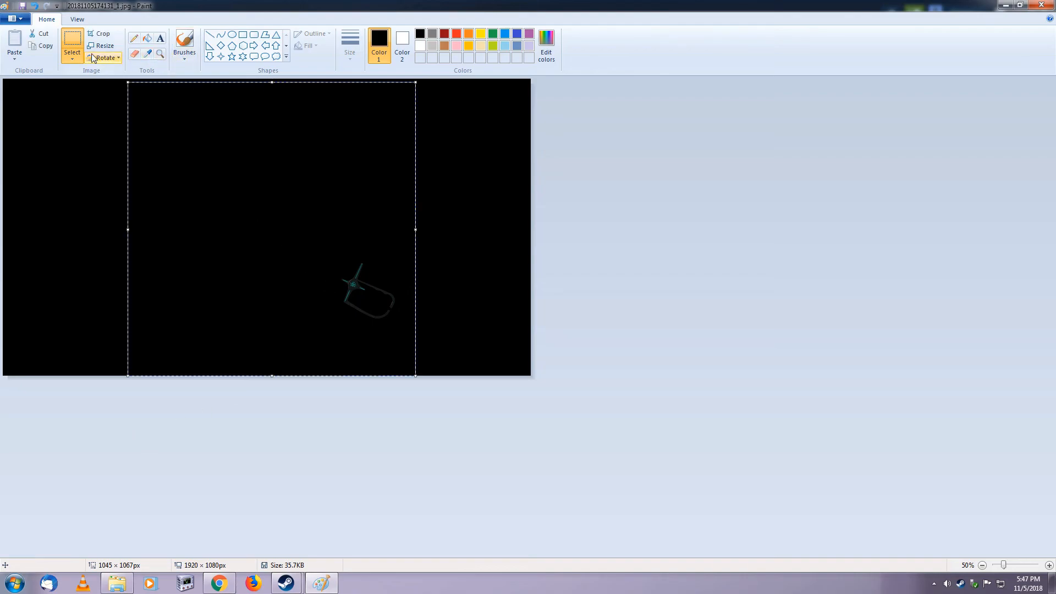
click(99, 34)
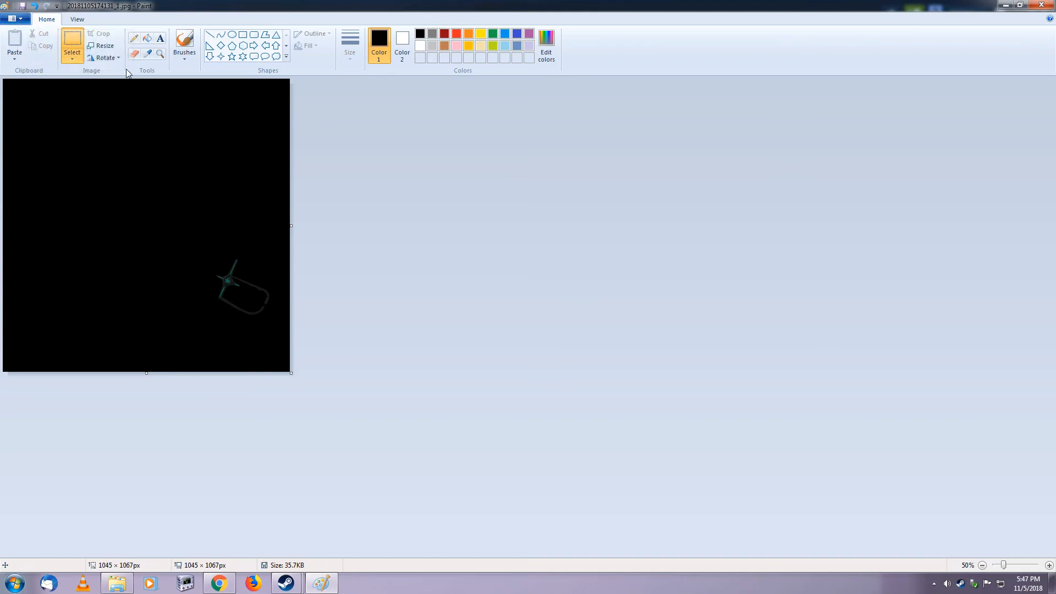
click(213, 172)
key(ctrl+z)
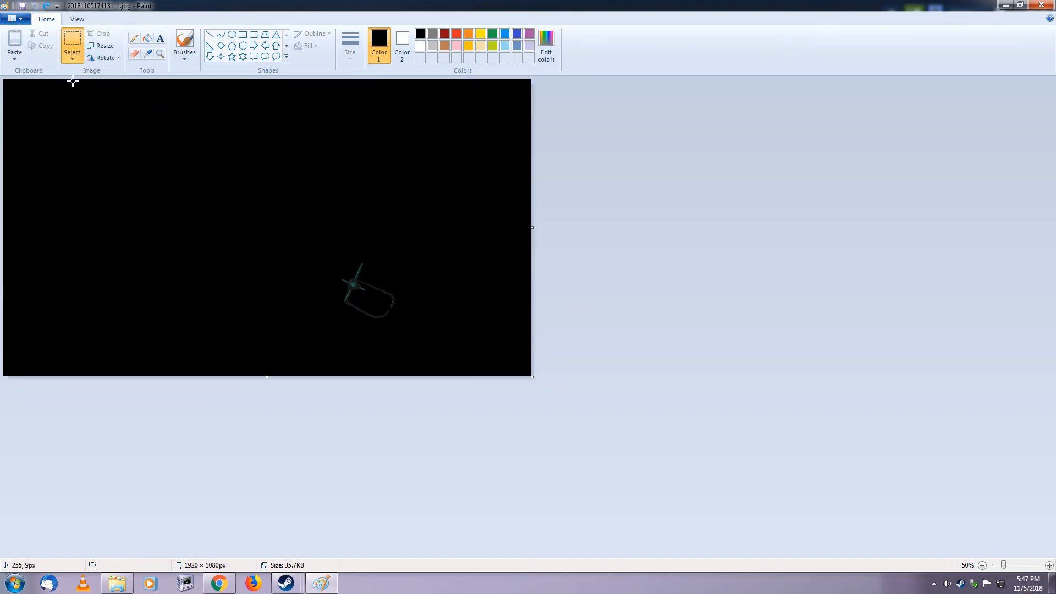
drag(69, 81, 381, 376)
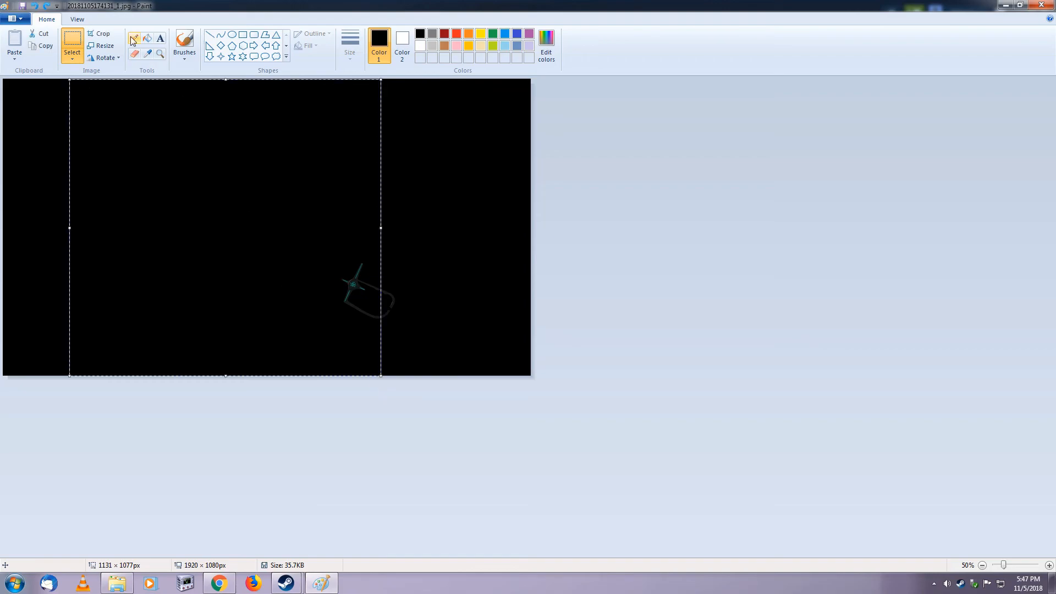
drag(119, 77, 421, 377)
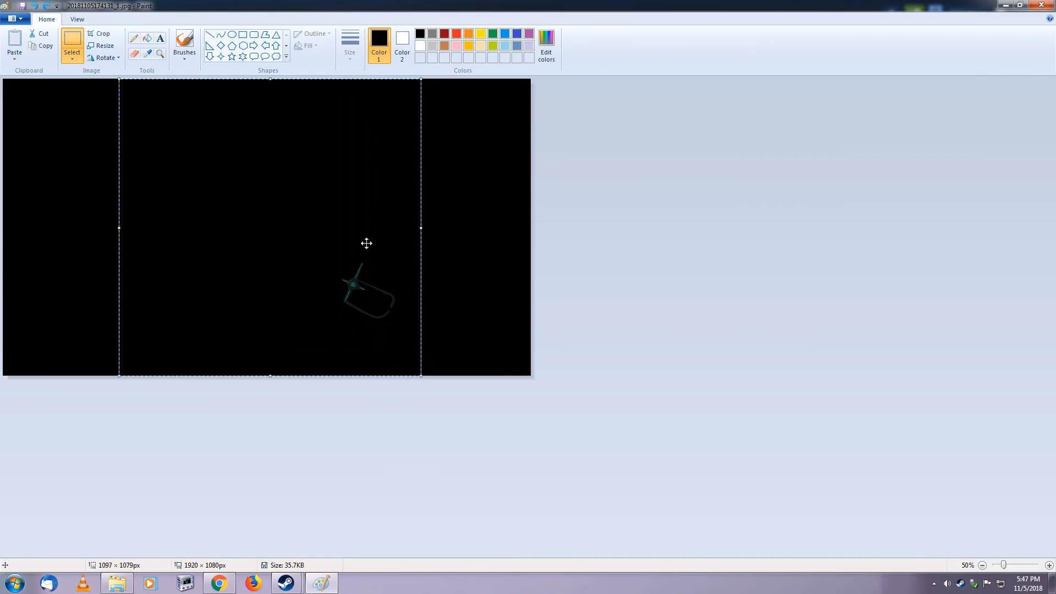
click(440, 286)
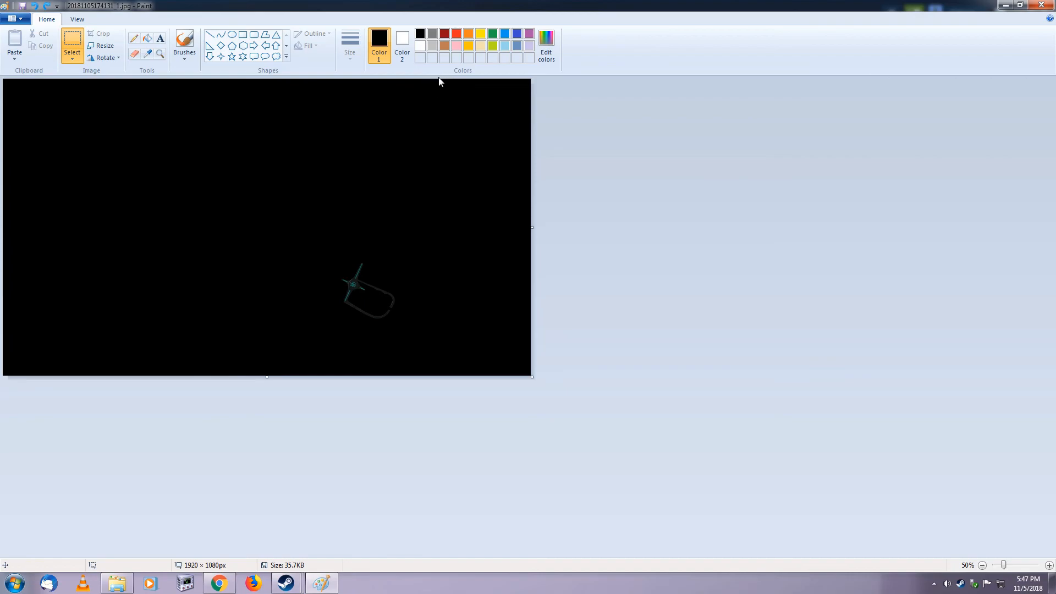
drag(442, 79, 156, 351)
key(alt)
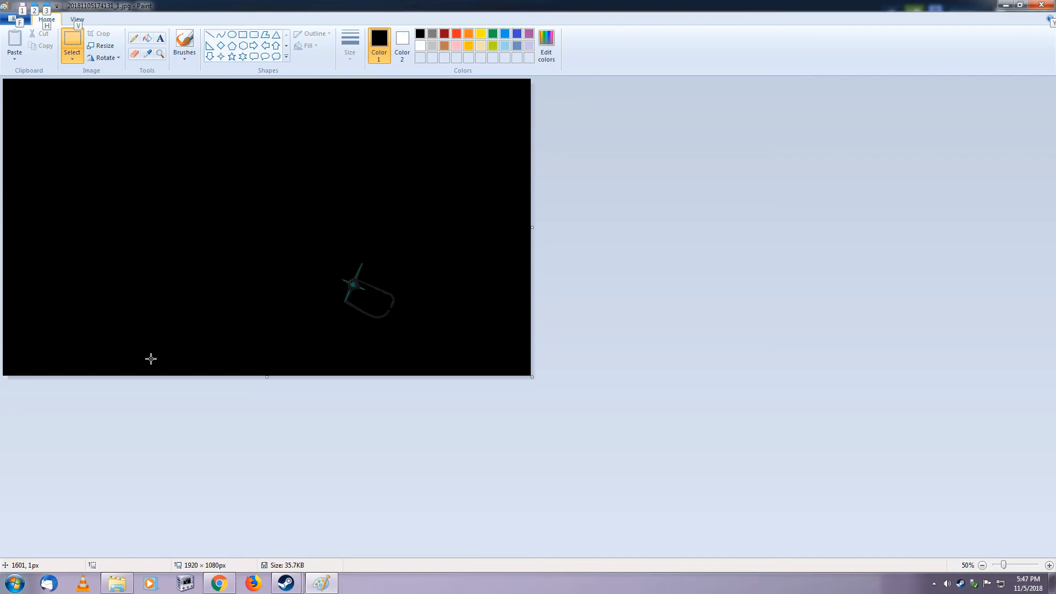
click(366, 186)
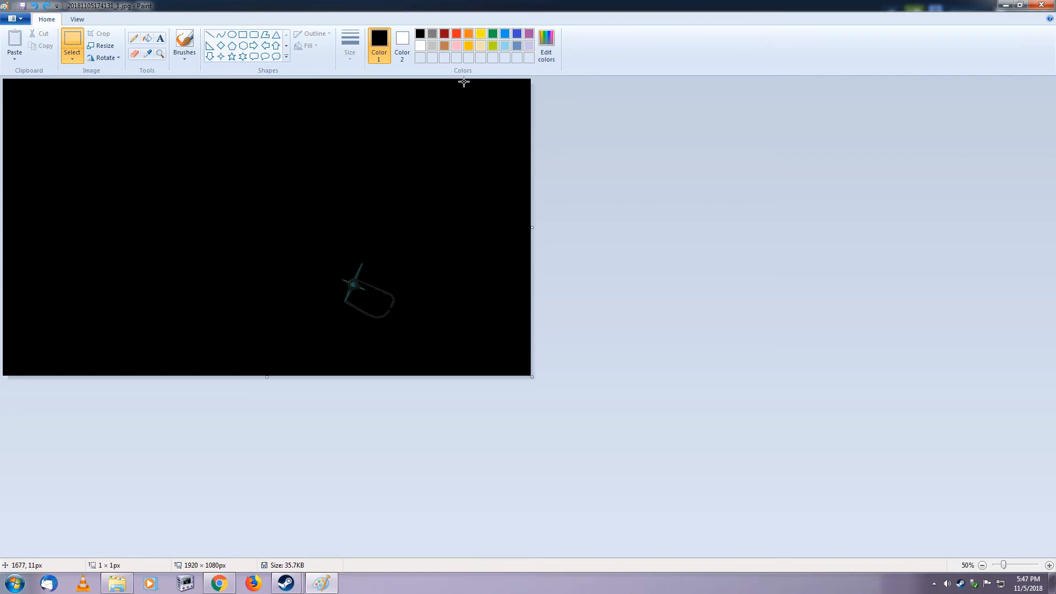
drag(468, 80, 142, 375)
- Crop the screenshot to a full-height area of about 1195 × 1079 px around the sabre
click(433, 442)
drag(103, 80, 432, 374)
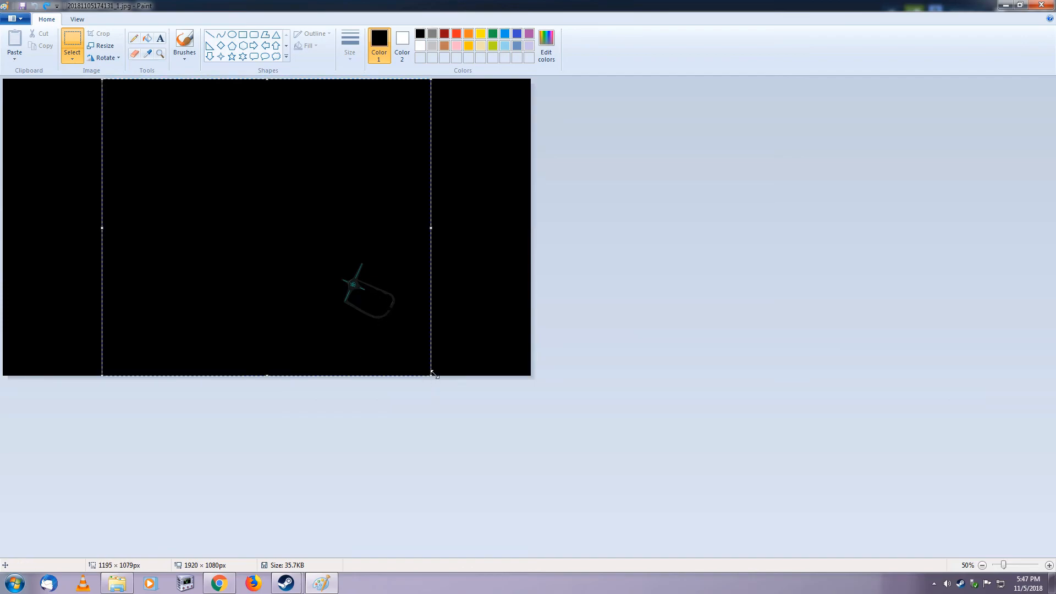
click(99, 33)
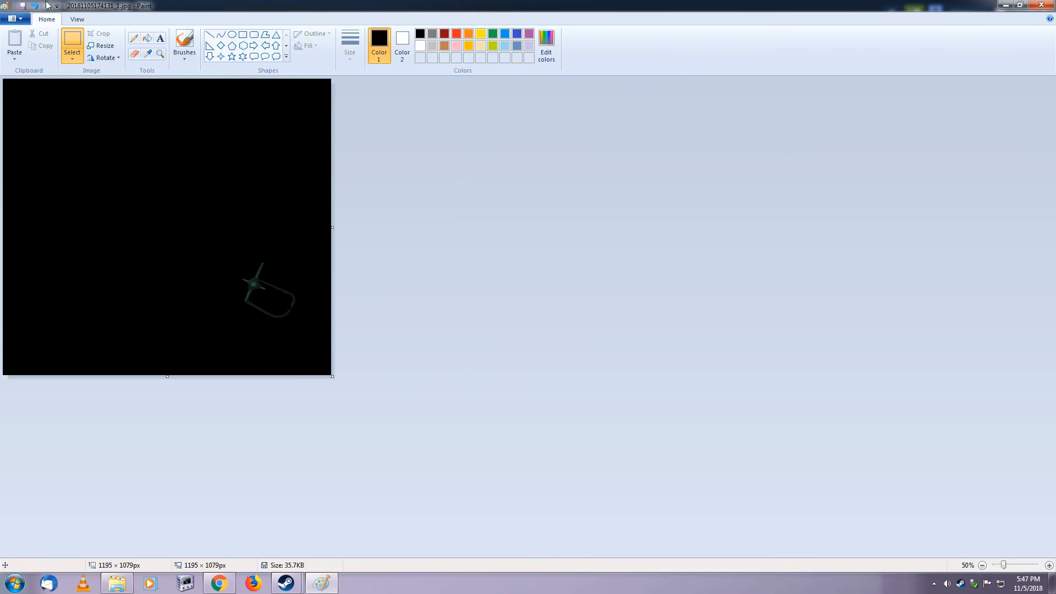
- Save the cropped picture as a JPEG named MidnasSabre in the Items folder, reached through its shortcut in the screenshots folder
click(15, 19)
mouse_move(44, 107)
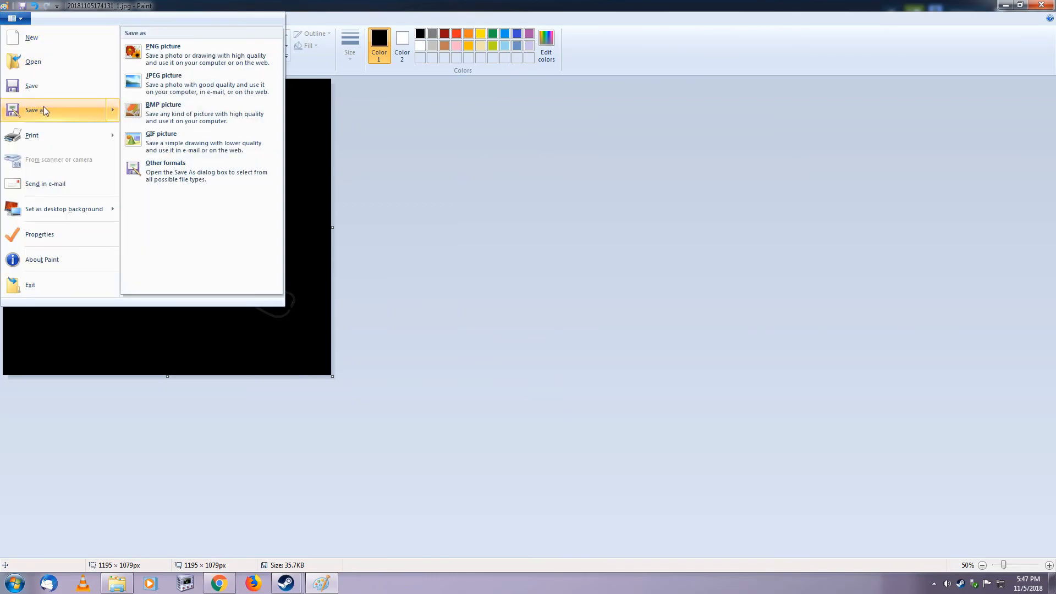
click(209, 81)
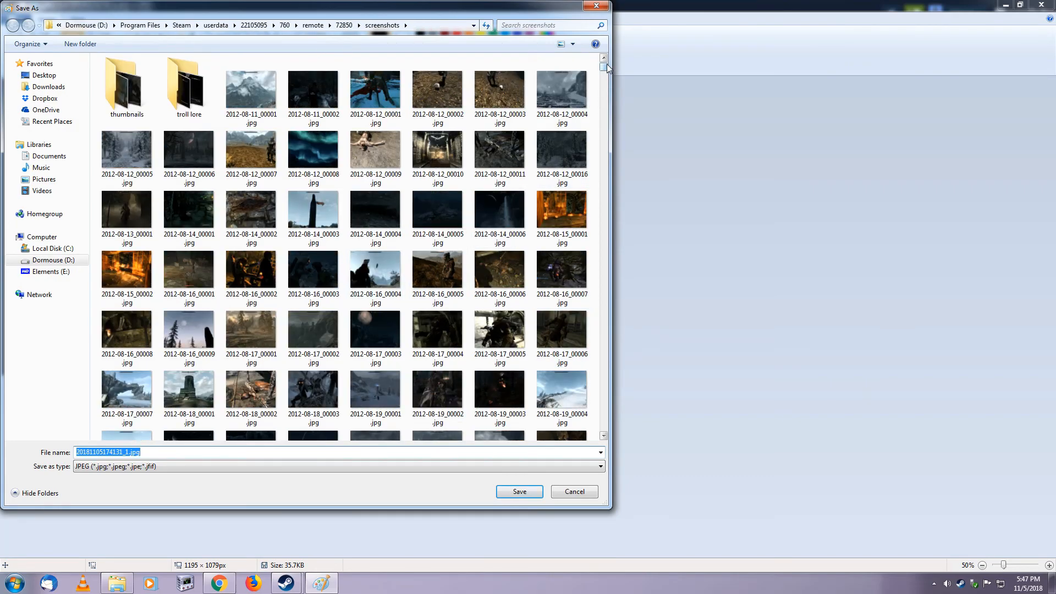
drag(606, 64, 616, 404)
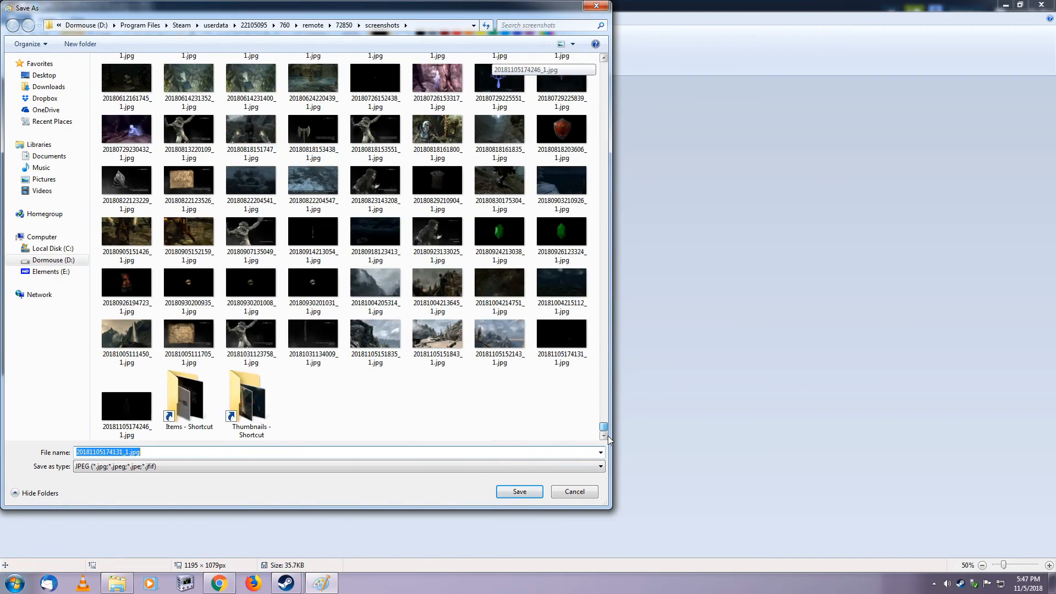
double_click(210, 403)
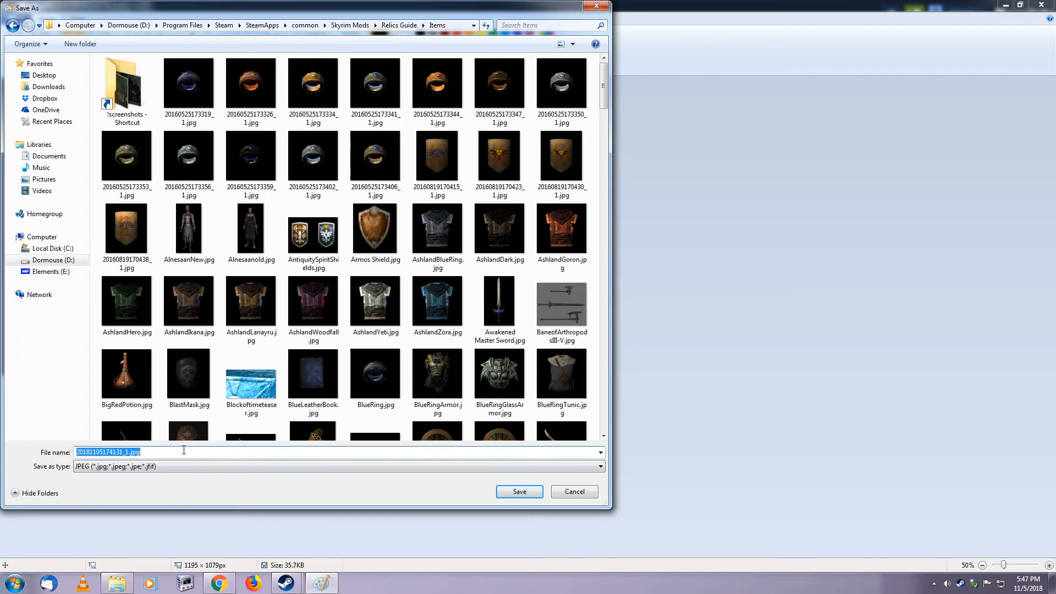
text(Midna's)
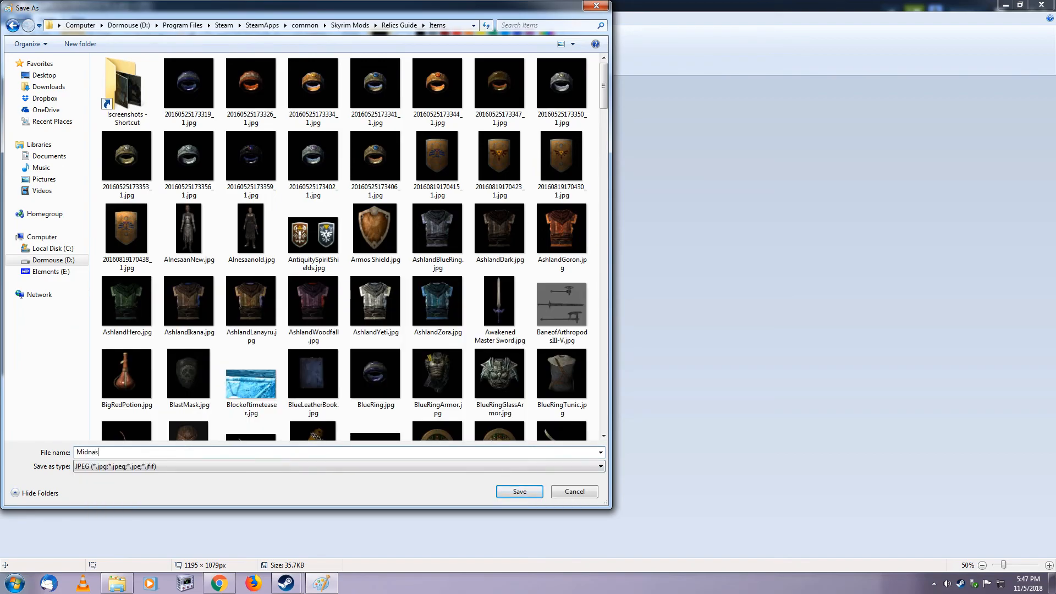
key(Return)
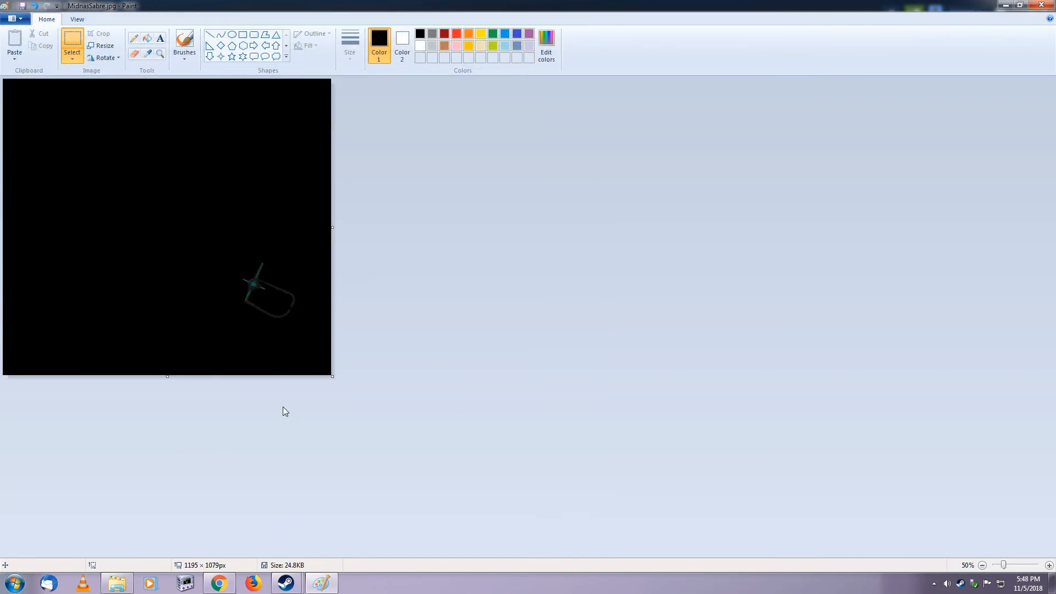
- Switch back to the wiki editor in Chrome, open the media picker for the infobox's image, and dismiss its file chooser
click(228, 537)
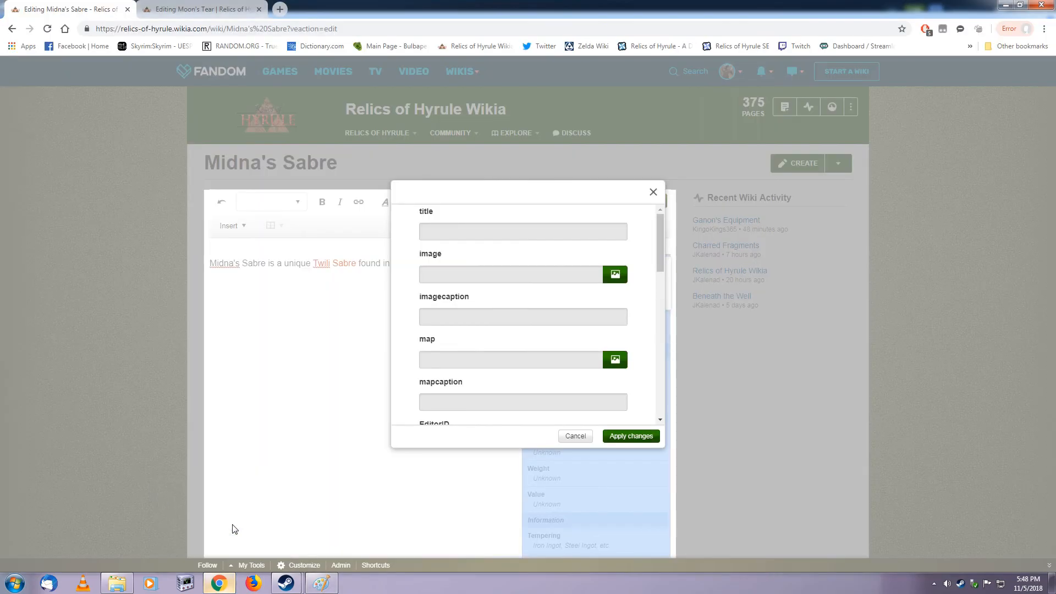
click(614, 273)
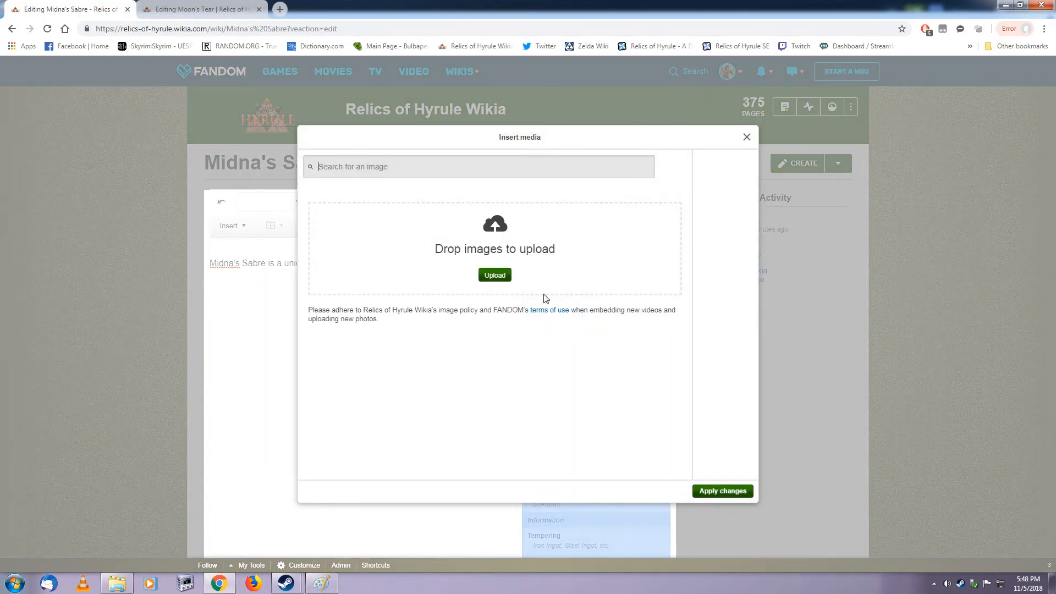
click(502, 274)
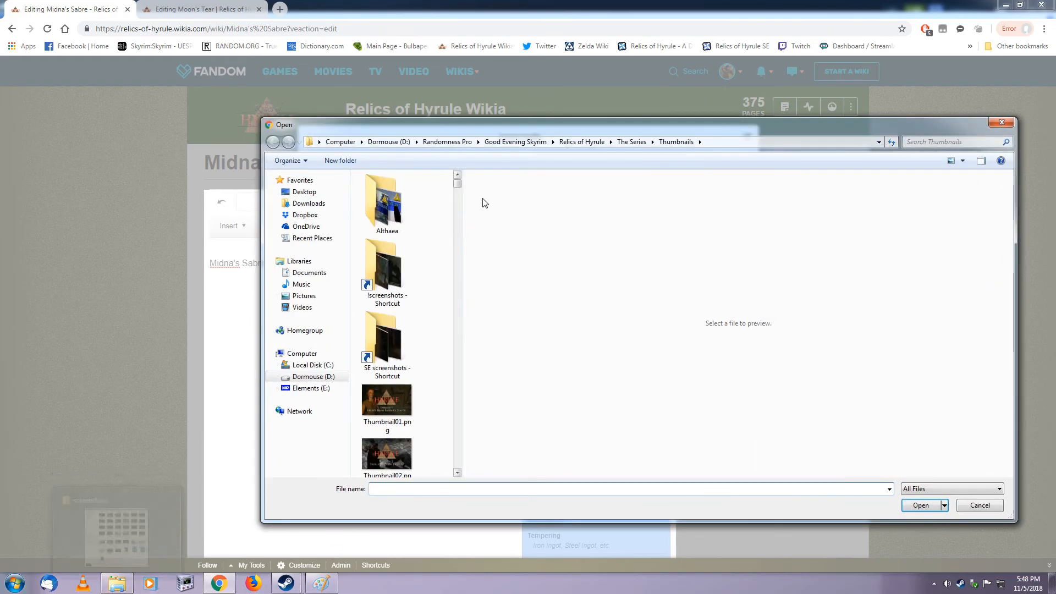
click(979, 505)
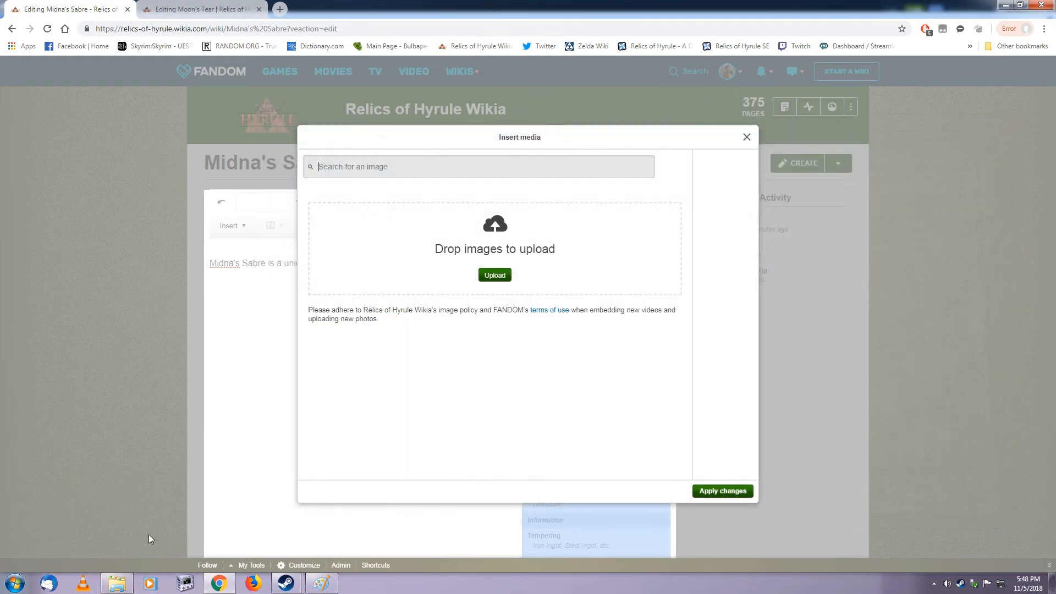
- Upload MidnasSabre.jpg from the Items folder as the infobox image and apply it
click(117, 583)
double_click(748, 385)
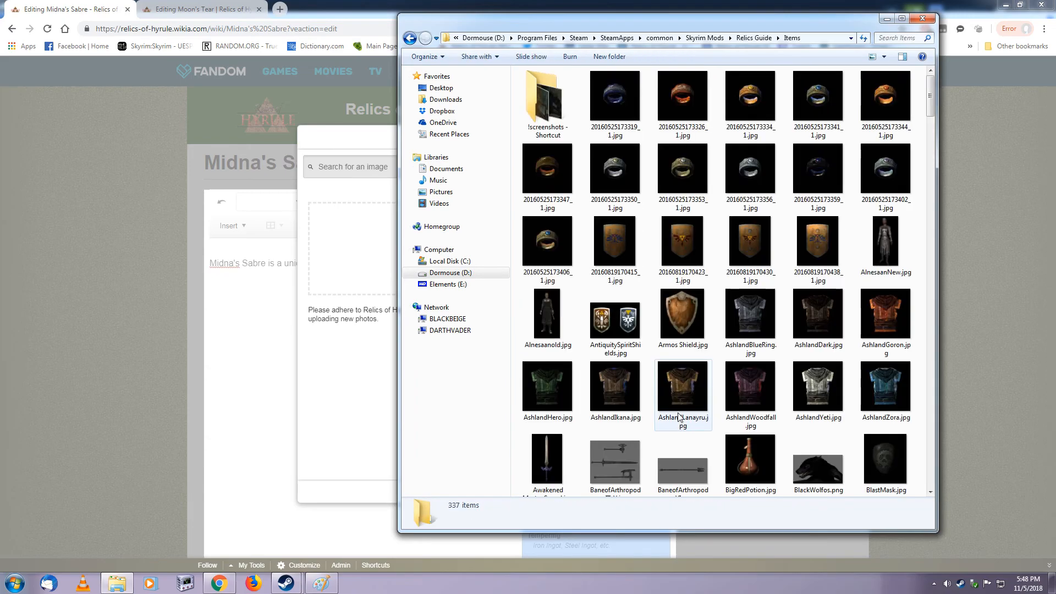
click(677, 398)
key(m)
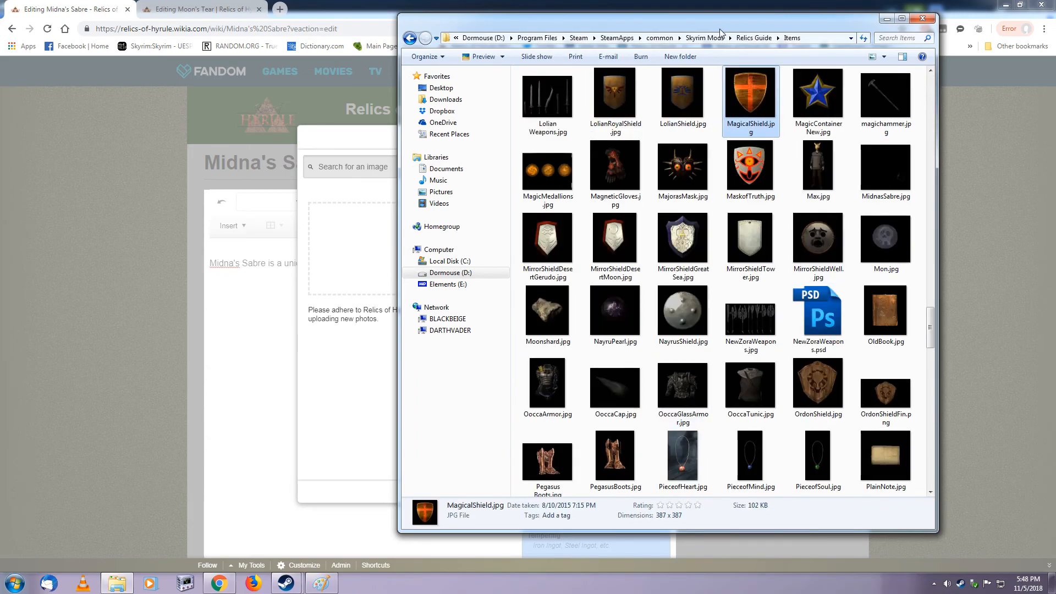
drag(709, 25, 850, 45)
click(1031, 190)
drag(1031, 190, 660, 440)
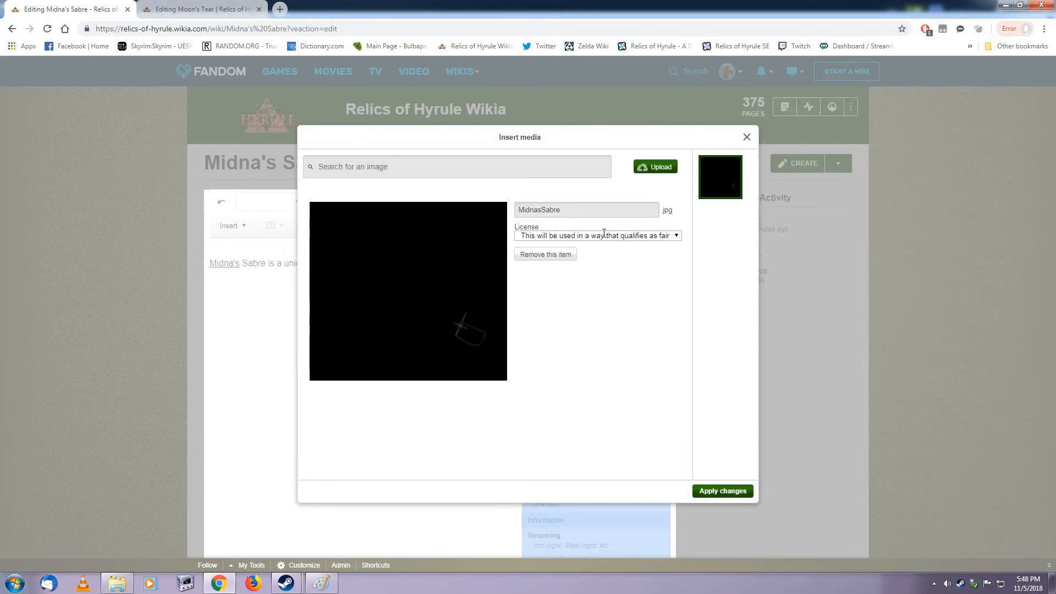
click(723, 492)
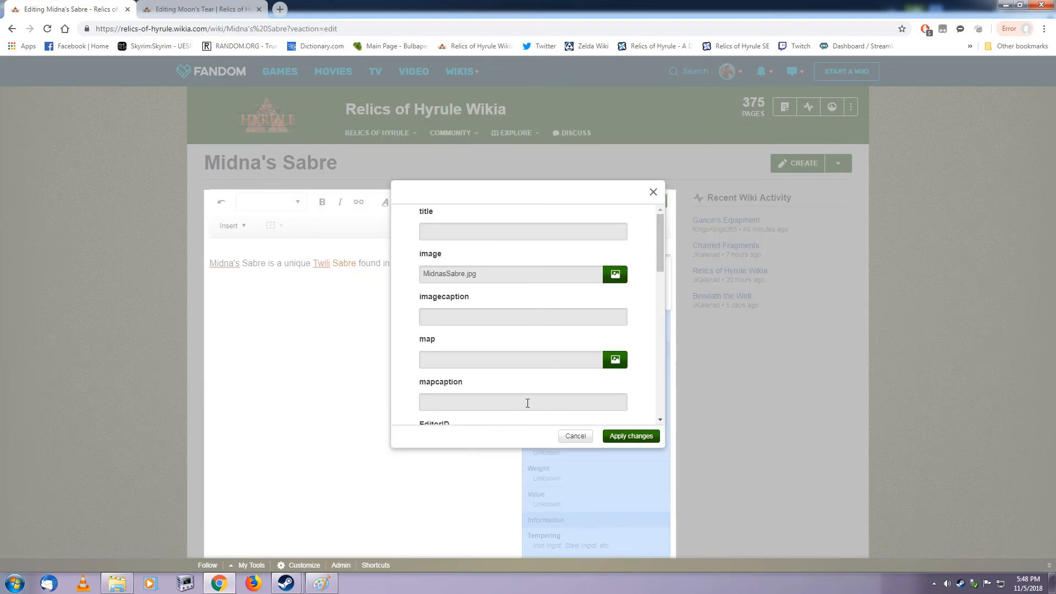
- Review the weapon infobox's fields from the image down to Enchantment for missing details
scroll(533, 374, down, 1)
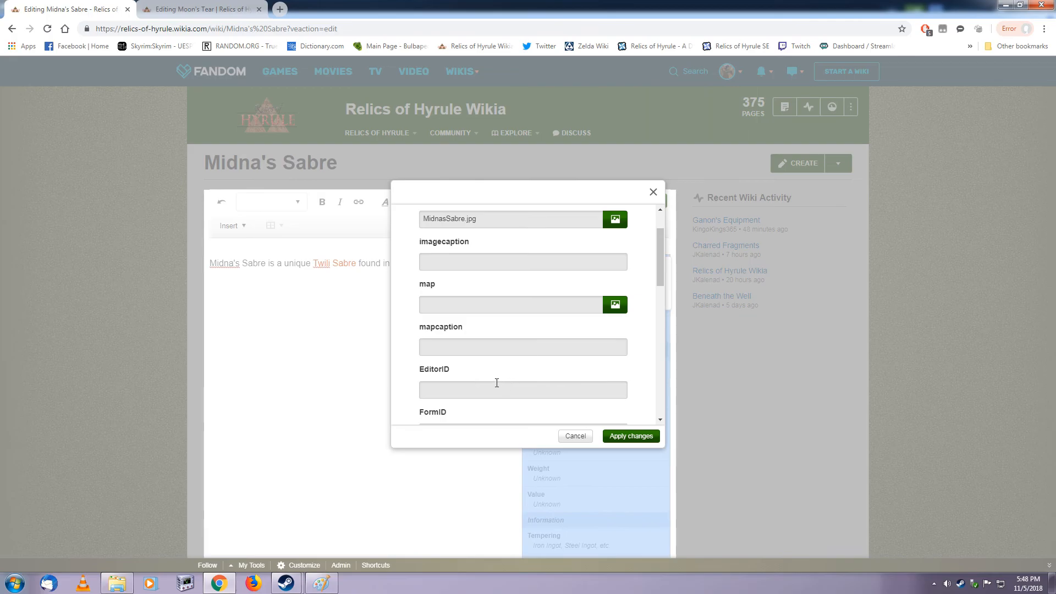
scroll(521, 373, down, 1)
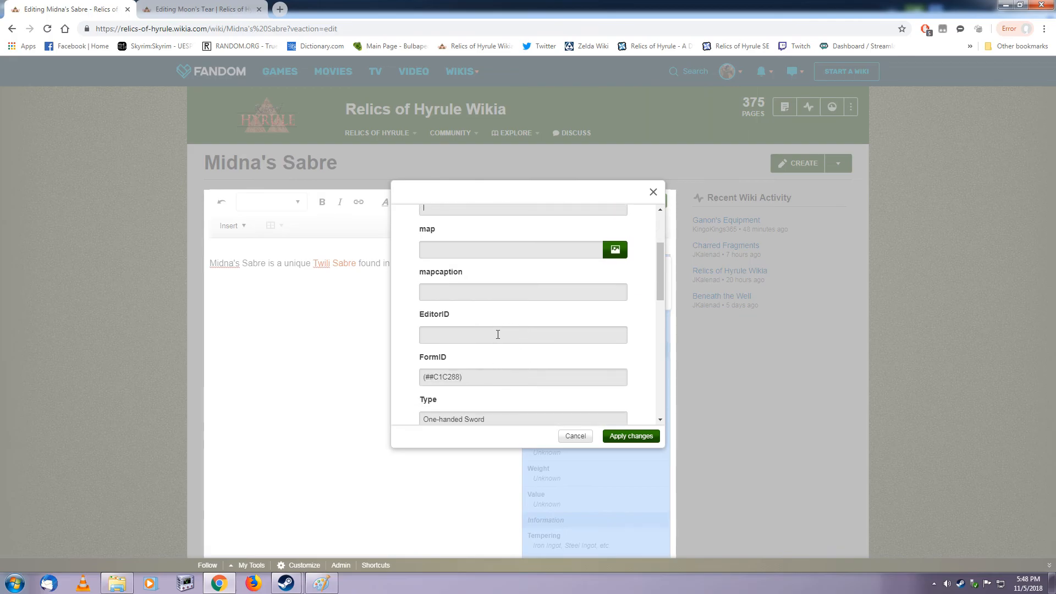
scroll(498, 343, down, 2)
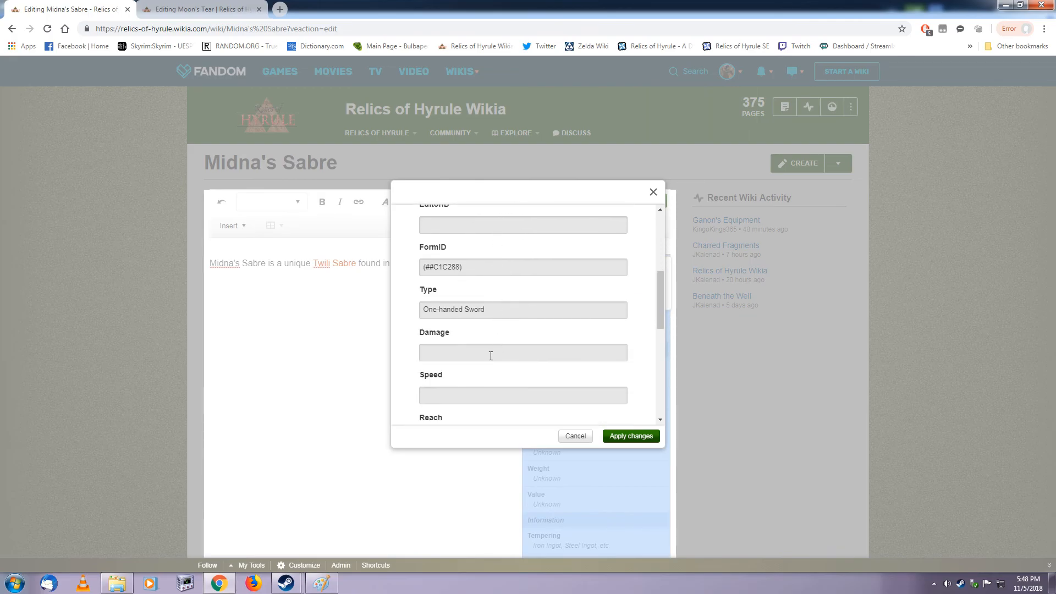
click(490, 354)
scroll(490, 355, down, 2)
scroll(493, 350, down, 1)
scroll(497, 330, down, 3)
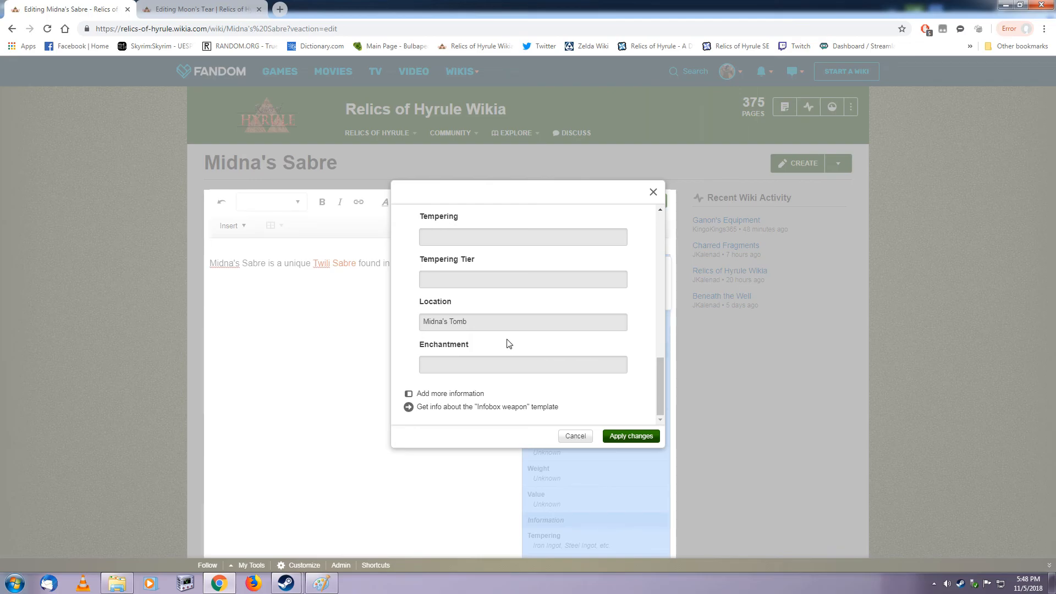
scroll(509, 343, up, 10)
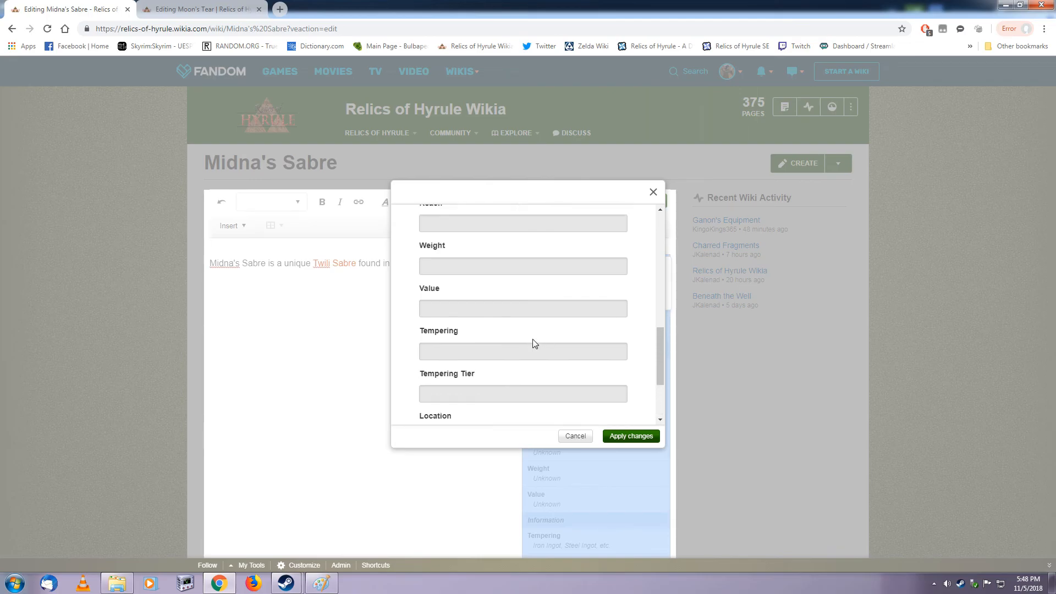
- Launch TES5Edit from the desktop and load only the RelicsofHyruleDragonborn.esp plugin, with all other plugins deselected
click(1052, 583)
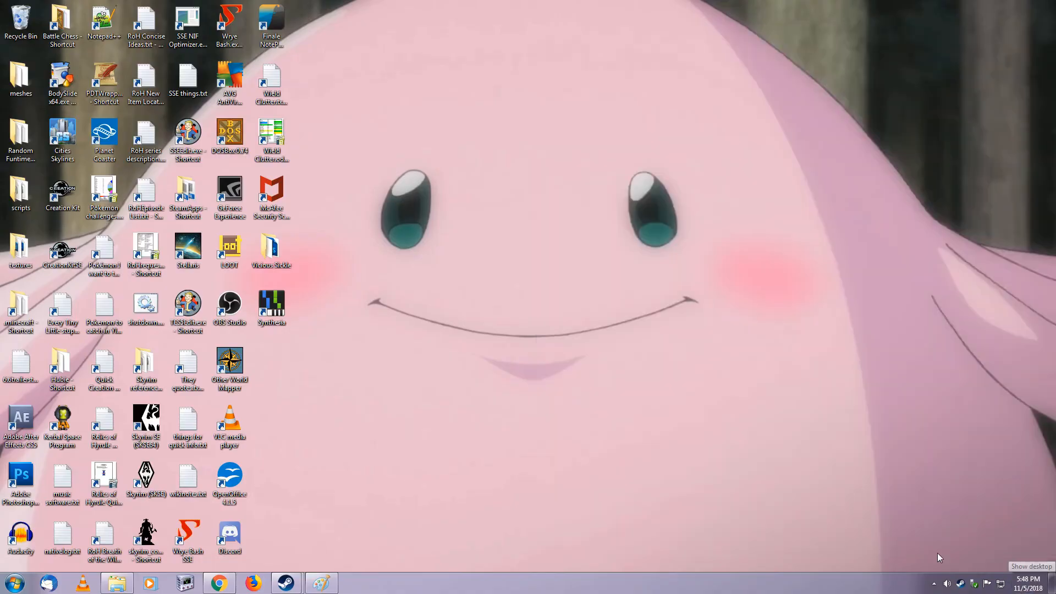
double_click(187, 304)
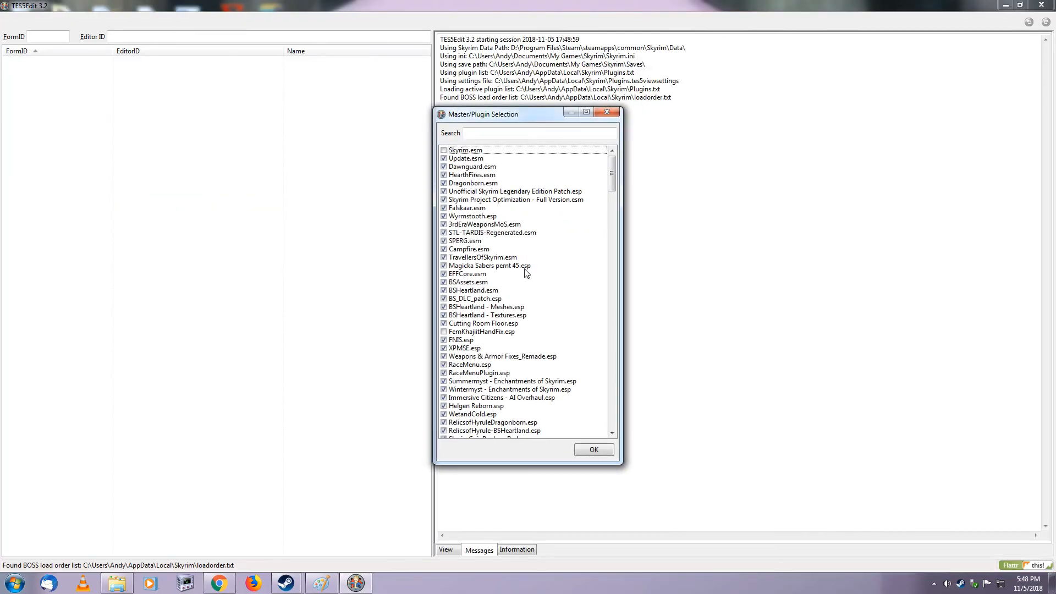
right_click(524, 267)
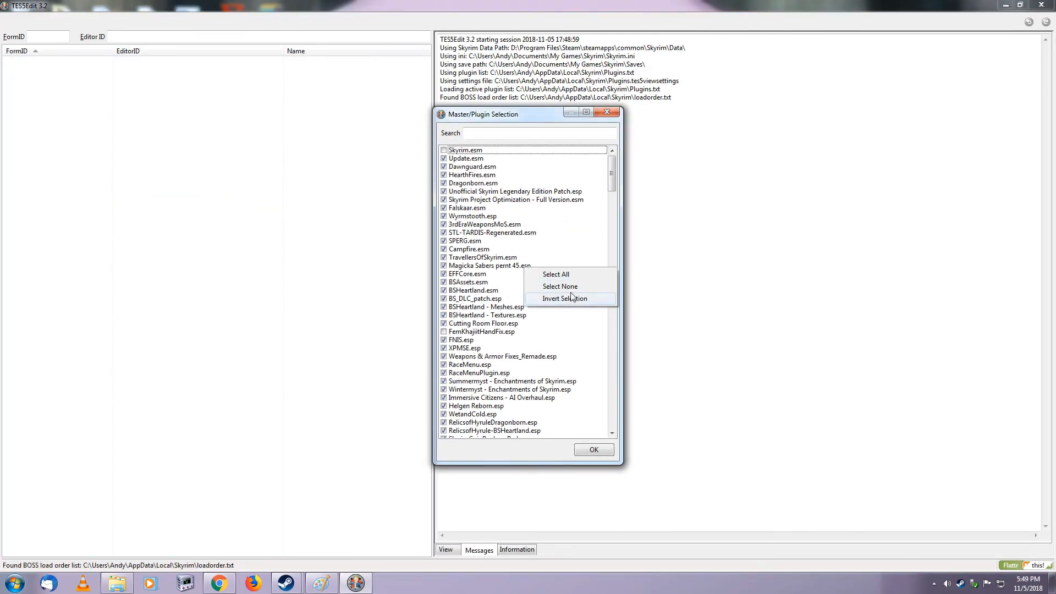
click(572, 286)
click(480, 133)
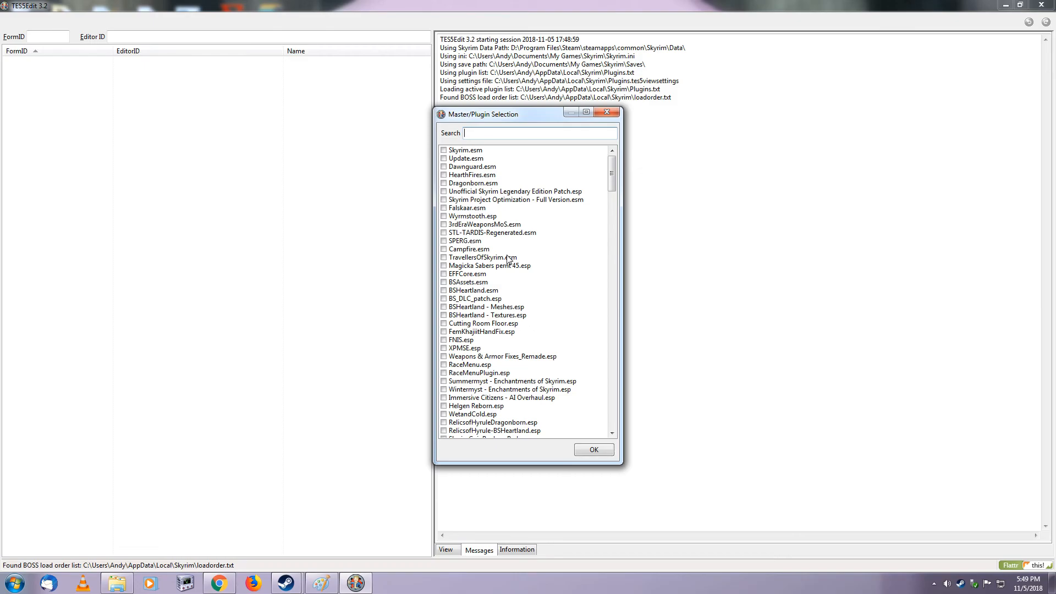
text(edr)
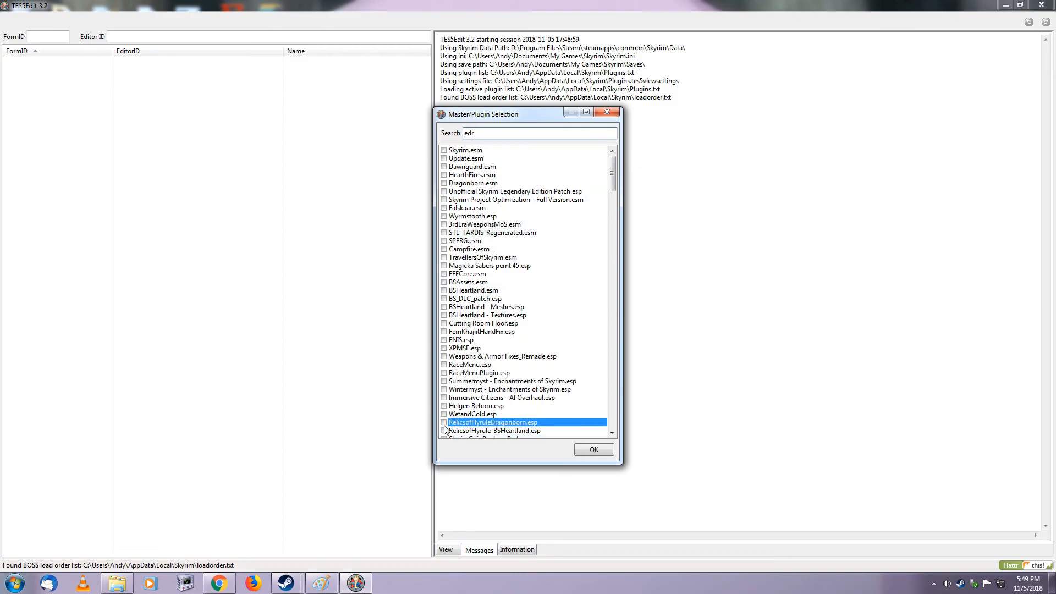
click(444, 423)
click(594, 450)
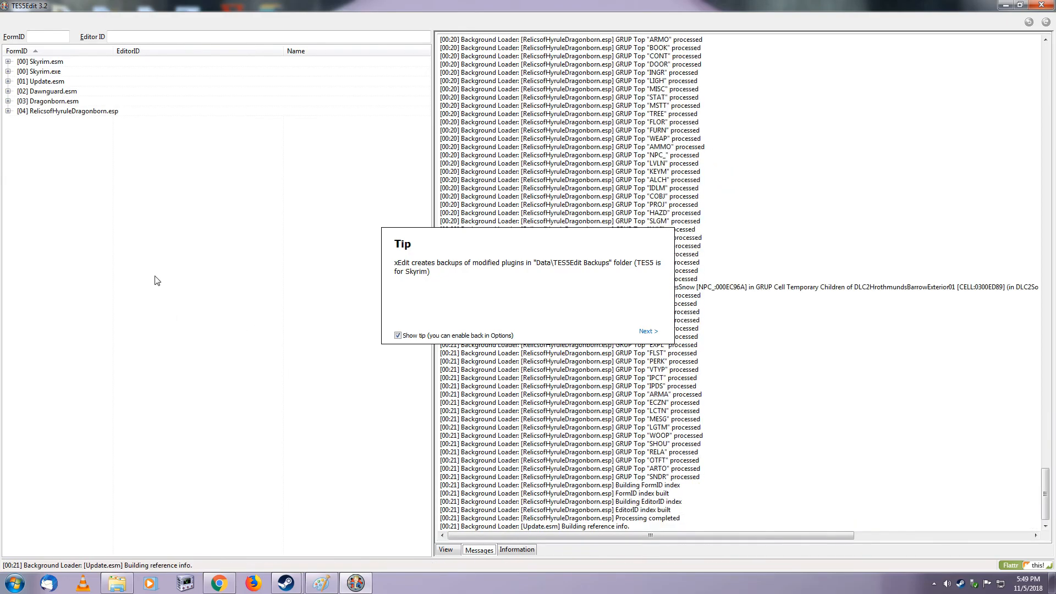
- Expand RelicsofHyruleDragonborn.esp and its Weapon category to list the weapon records
click(8, 111)
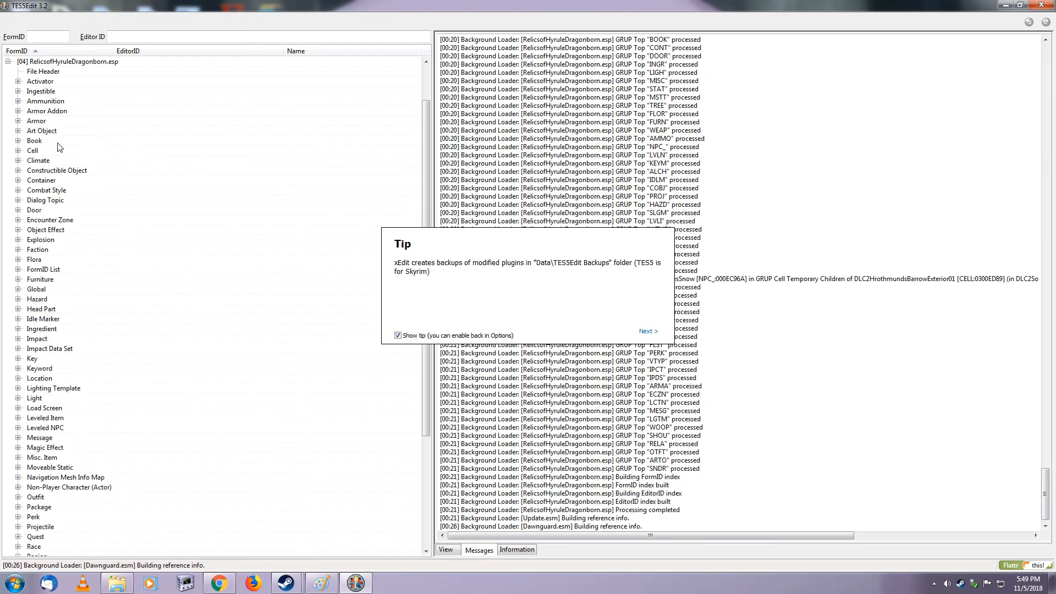
scroll(47, 438, down, 6)
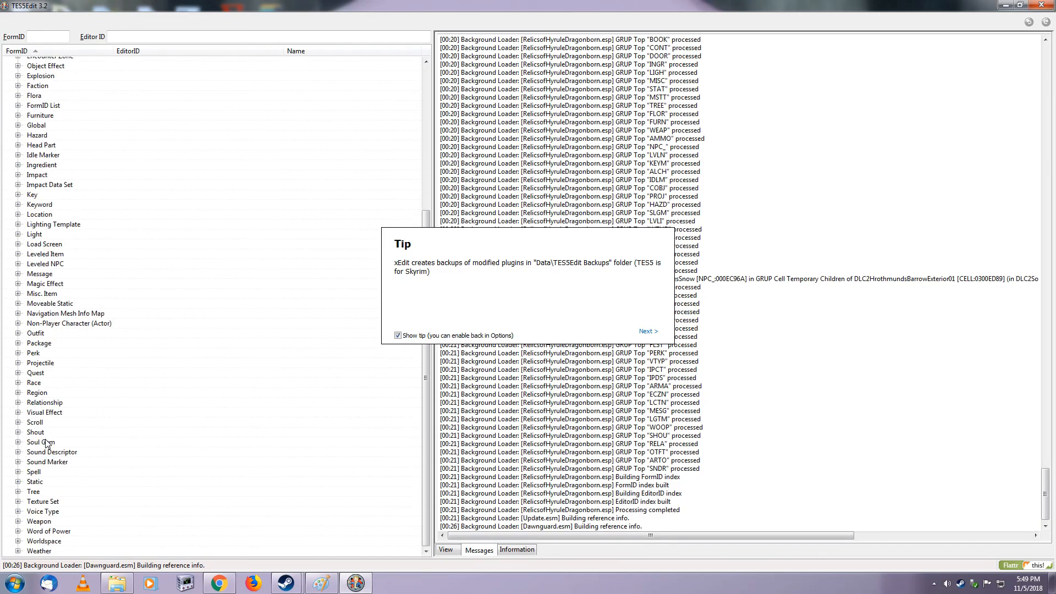
scroll(44, 410, up, 7)
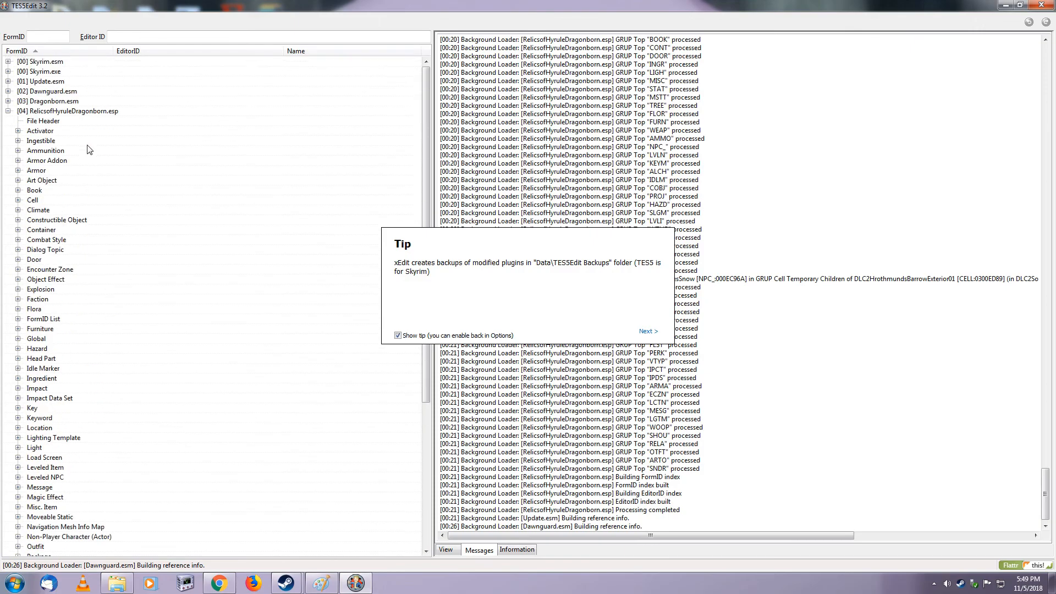
click(106, 113)
scroll(69, 329, down, 5)
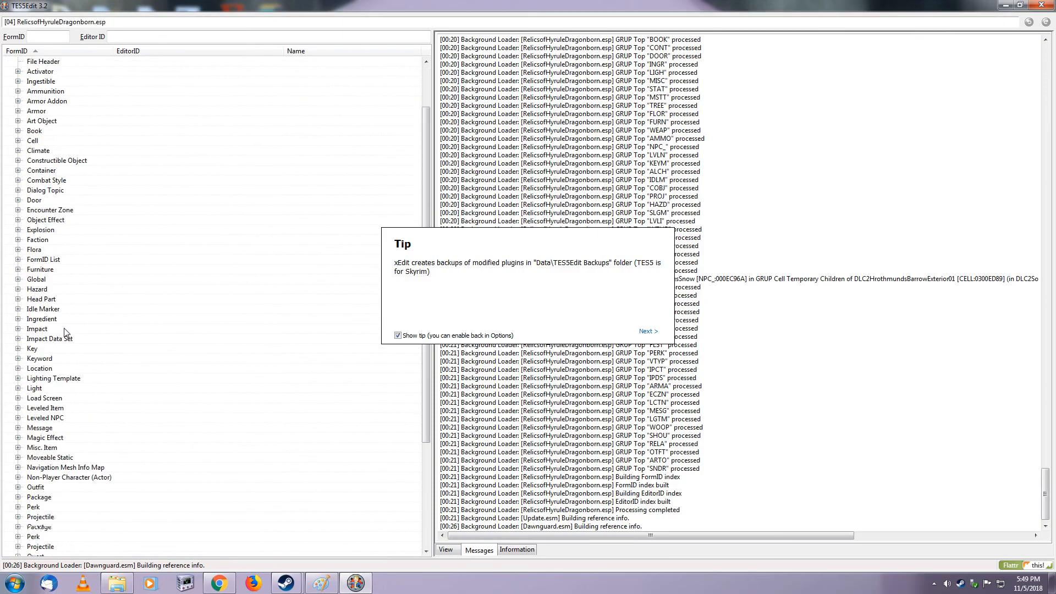
scroll(39, 518, down, 2)
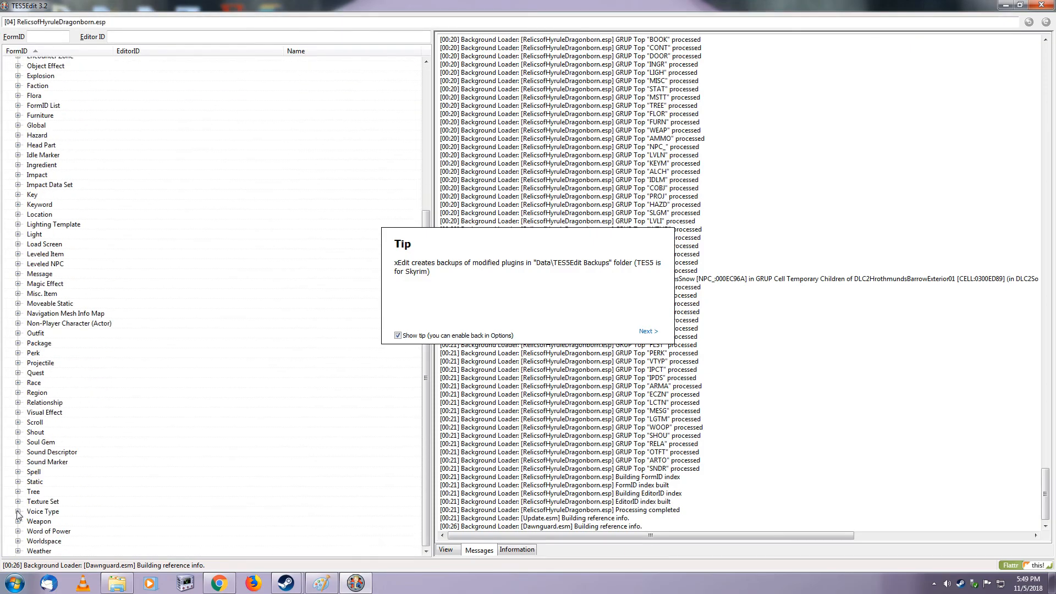
click(18, 522)
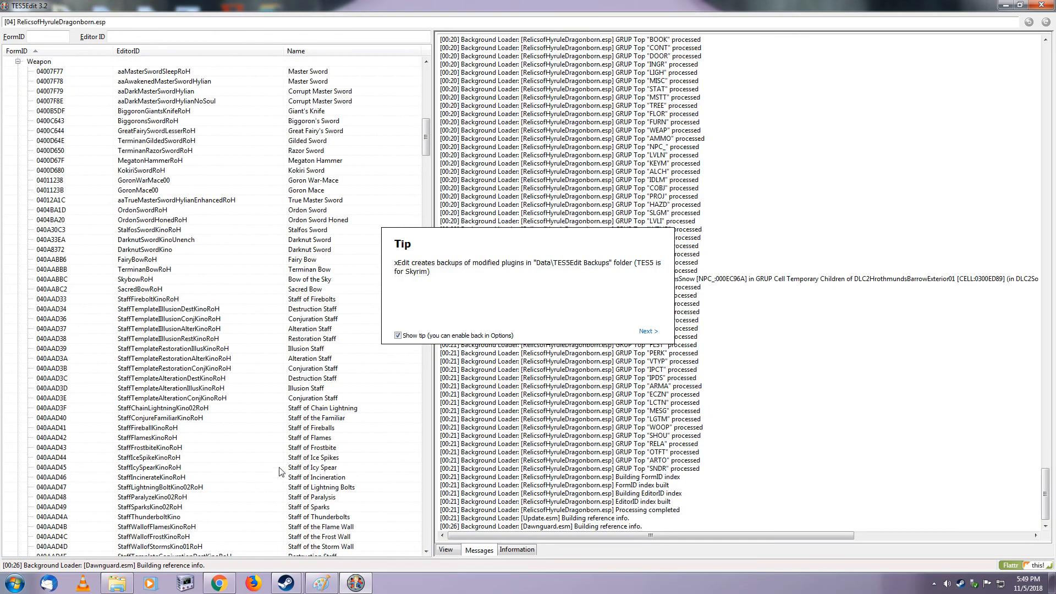
- Sort the records by name and open the Midna's Sabre weapon record
click(306, 55)
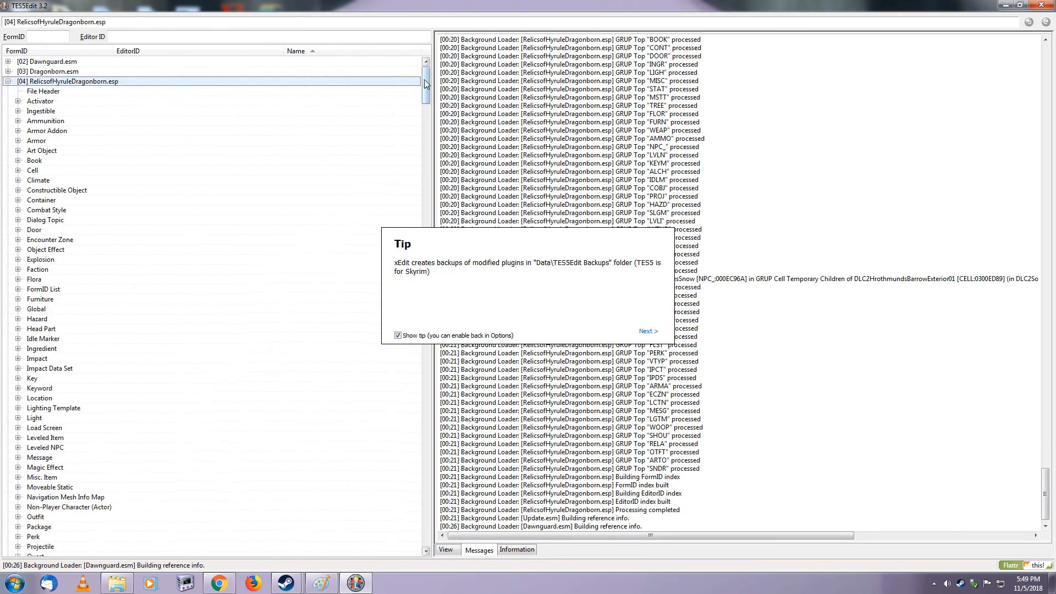
drag(425, 74, 416, 384)
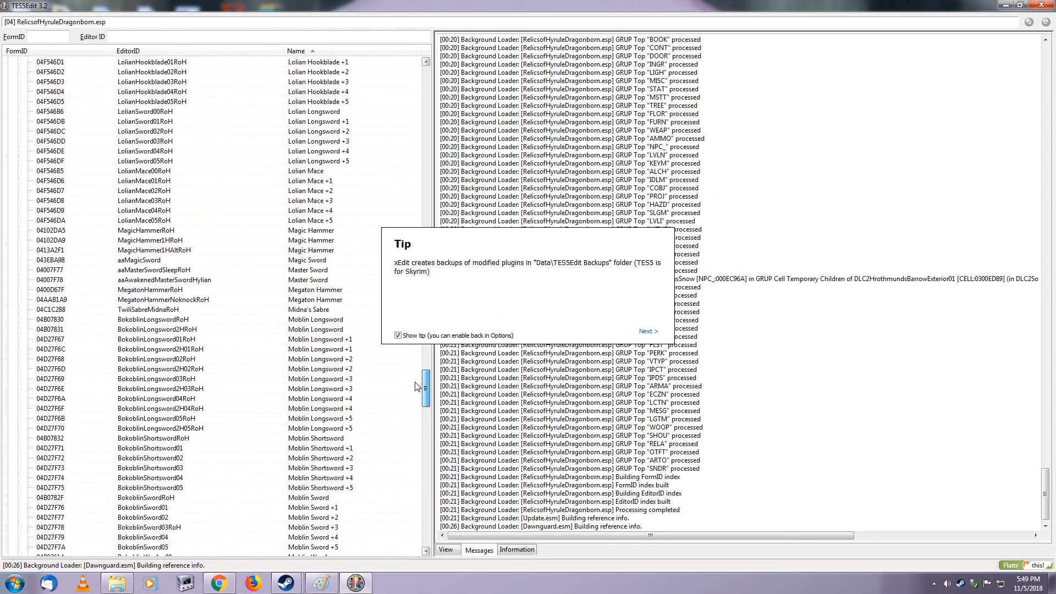
click(158, 312)
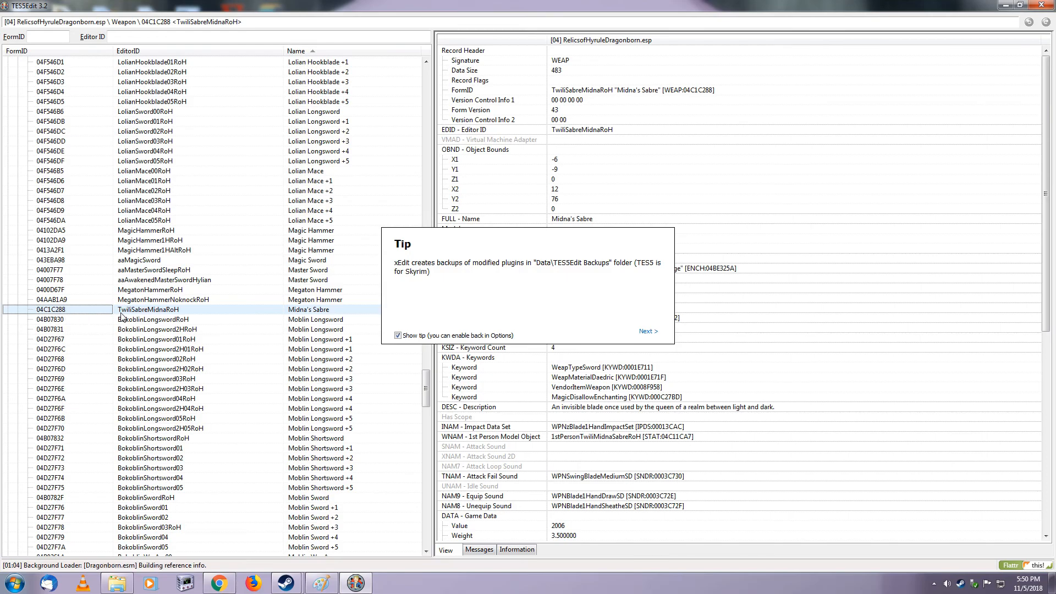
- Switch back to the infobox form in Chrome and set the EditorID to TwiliMidnaSabreRoH
click(219, 583)
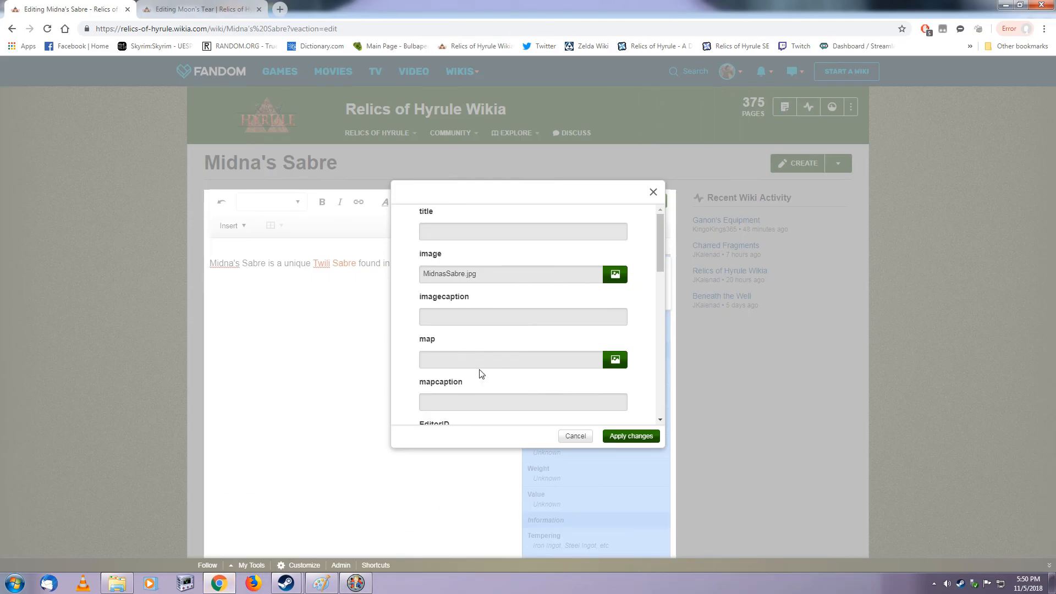
scroll(480, 374, down, 2)
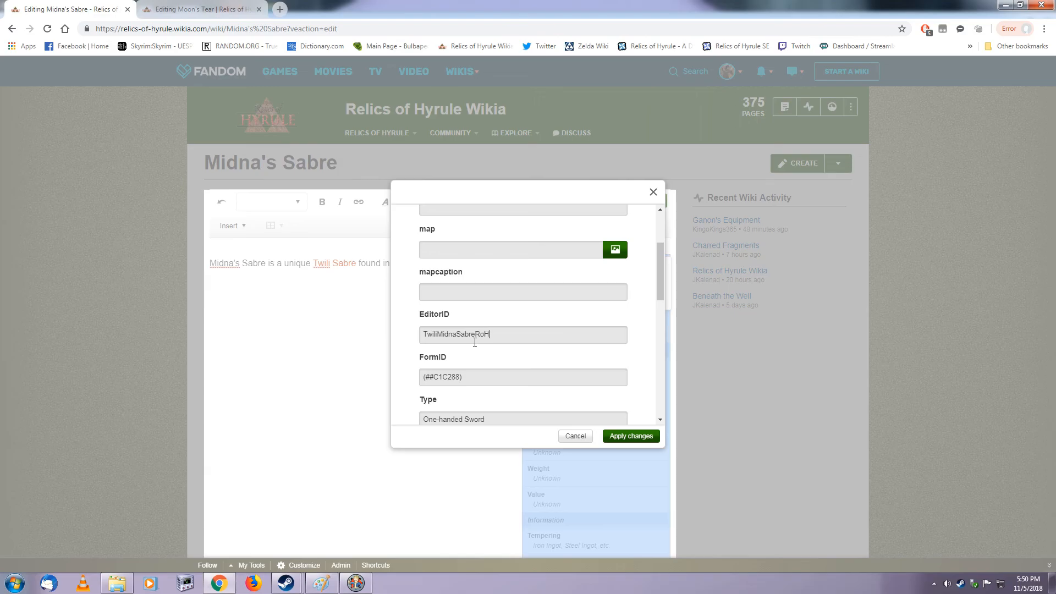
click(480, 344)
scroll(510, 352, down, 2)
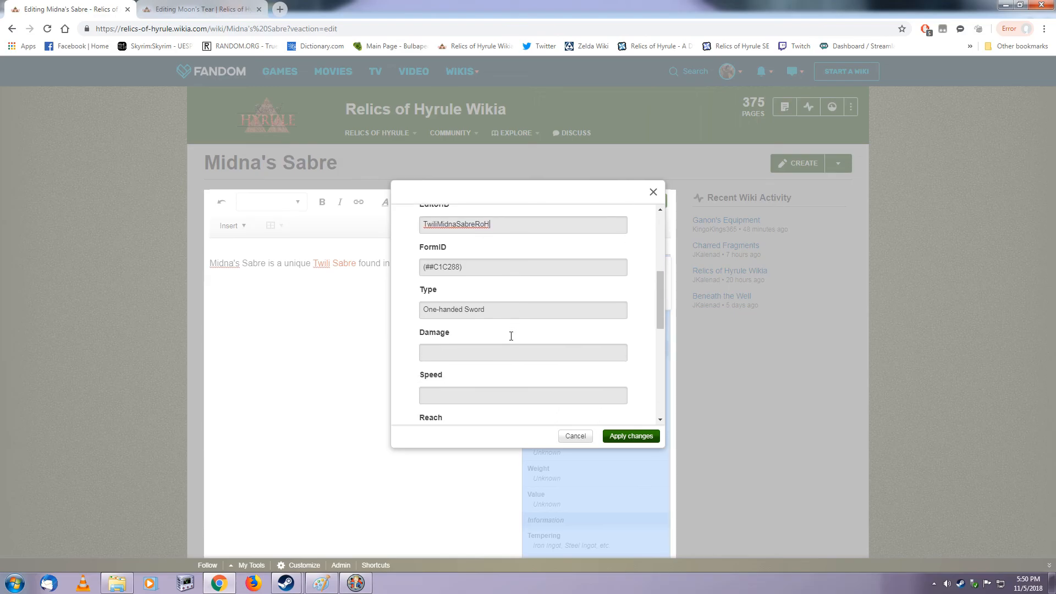
- Look up the sabre's damage in its TES5Edit record and set the infobox's Damage to 11 in Chrome
click(355, 583)
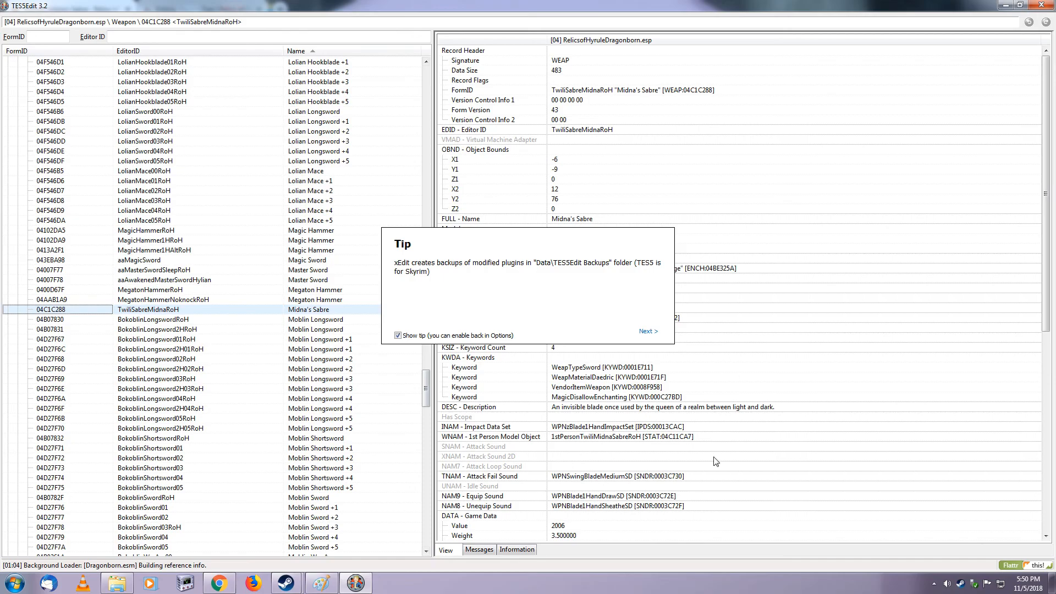
scroll(616, 511, down, 1)
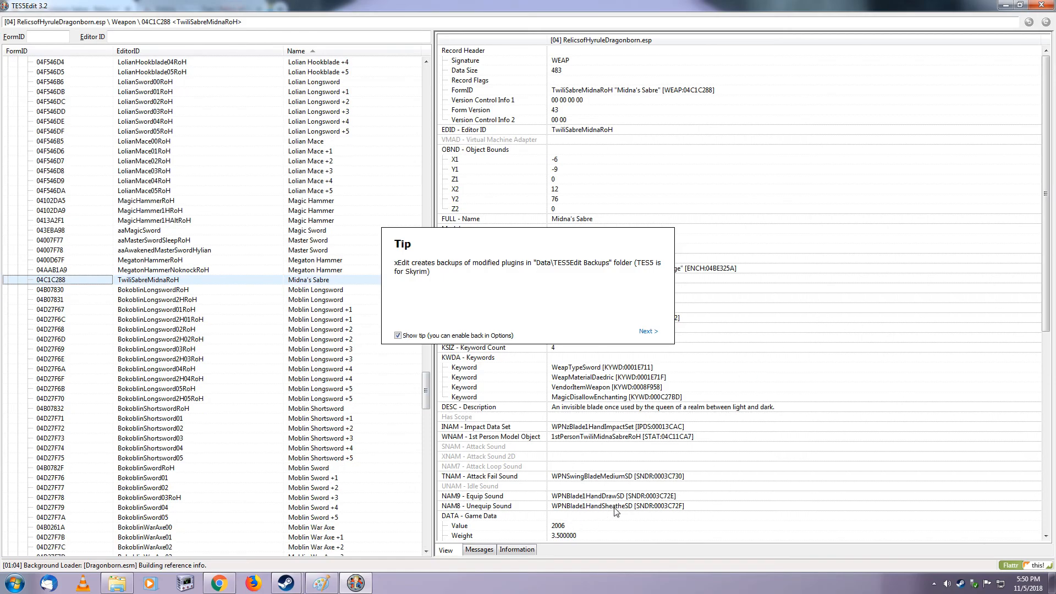
scroll(1045, 275, down, 2)
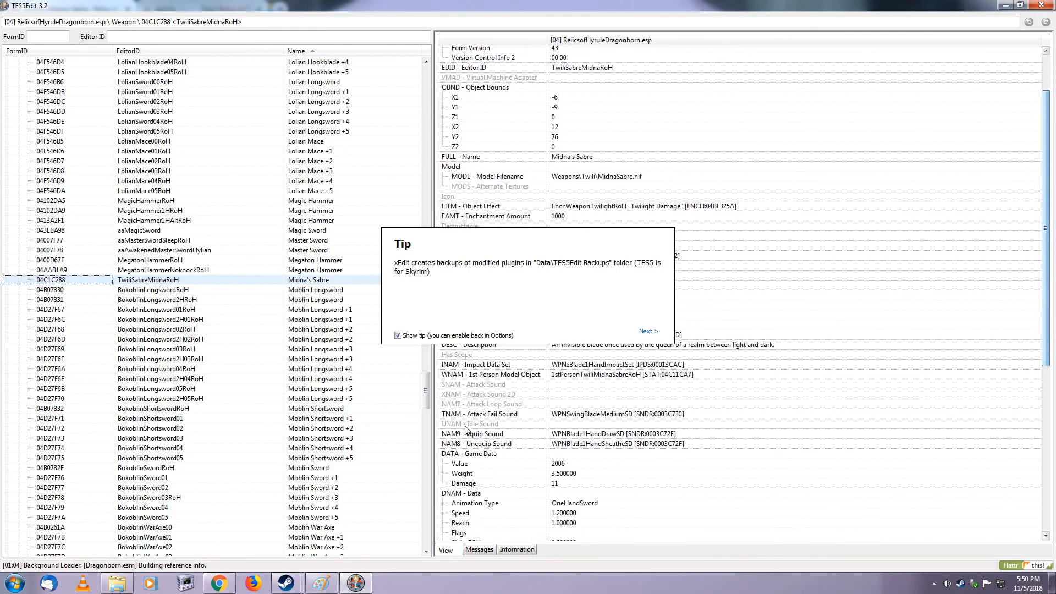
drag(591, 484, 591, 474)
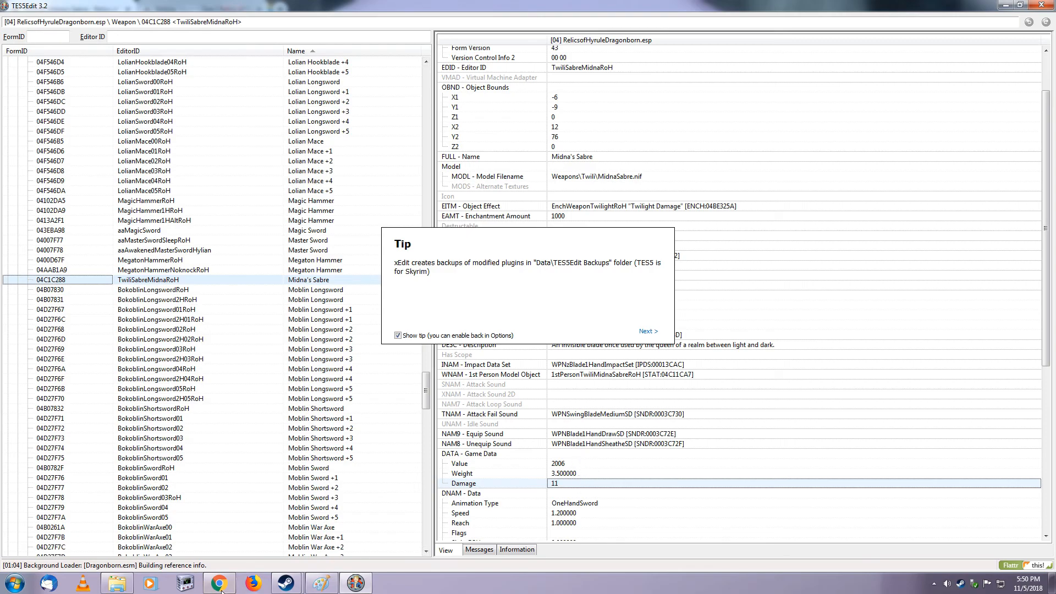
mouse_move(222, 588)
click(222, 551)
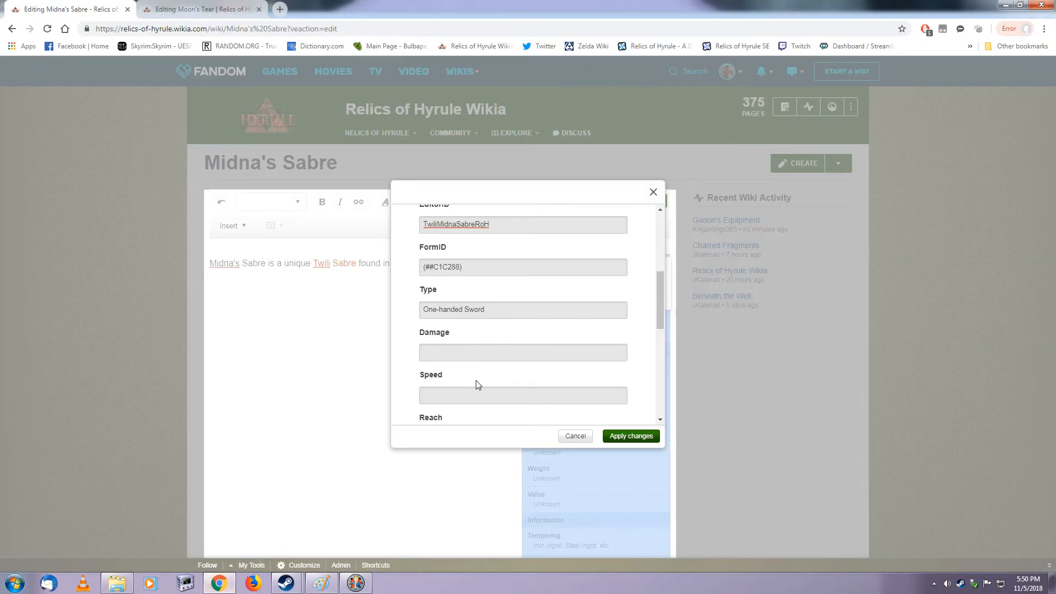
text(11)
- Look up the sabre's weight and value in TES5Edit and set the infobox's Weight to 3.5 and Value to 2006 in Chrome
click(356, 583)
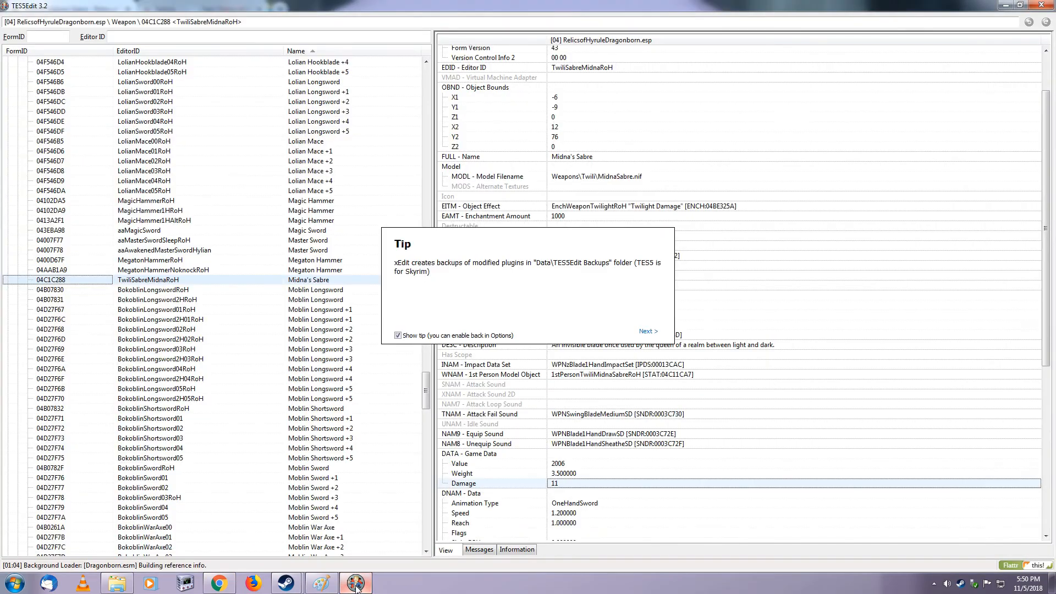
key(alt+Tab)
scroll(468, 385, down, 2)
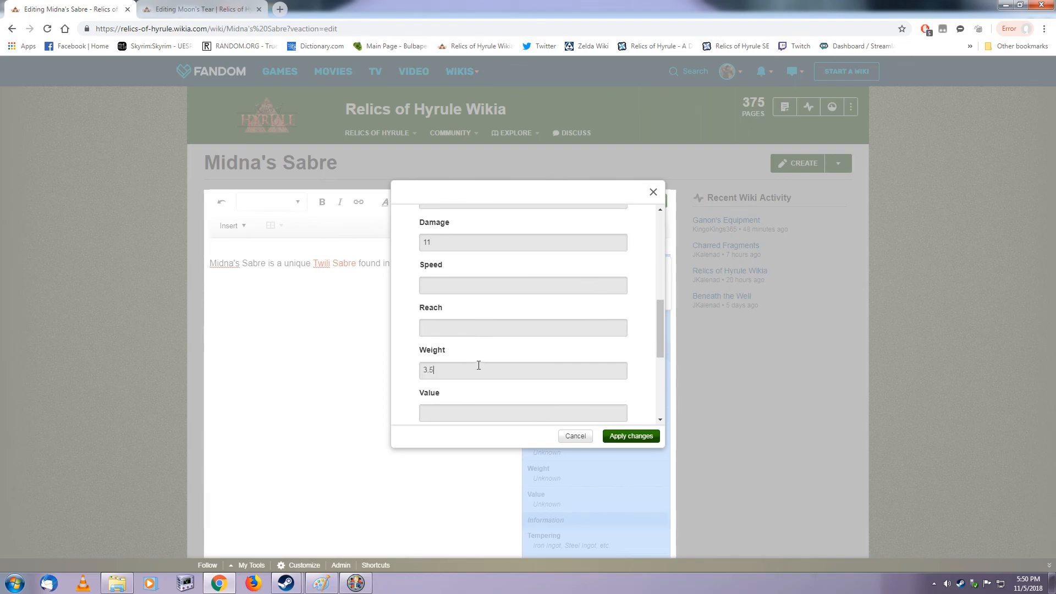
scroll(476, 361, down, 1)
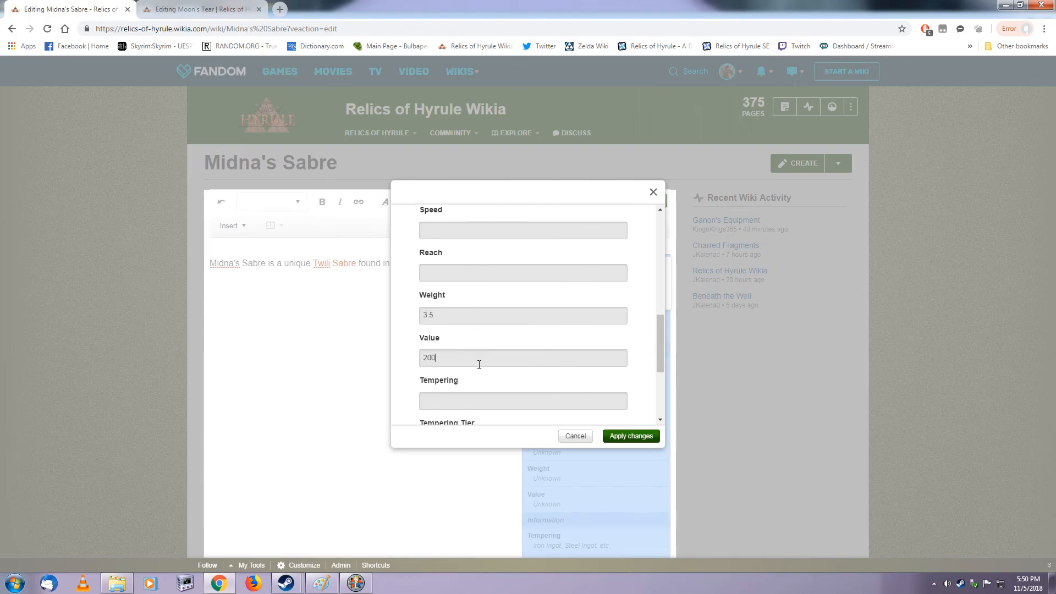
- Look up the sabre's speed and reach in TES5Edit and enter Speed 1.2 and Reach 1 in the Chrome infobox form
click(355, 583)
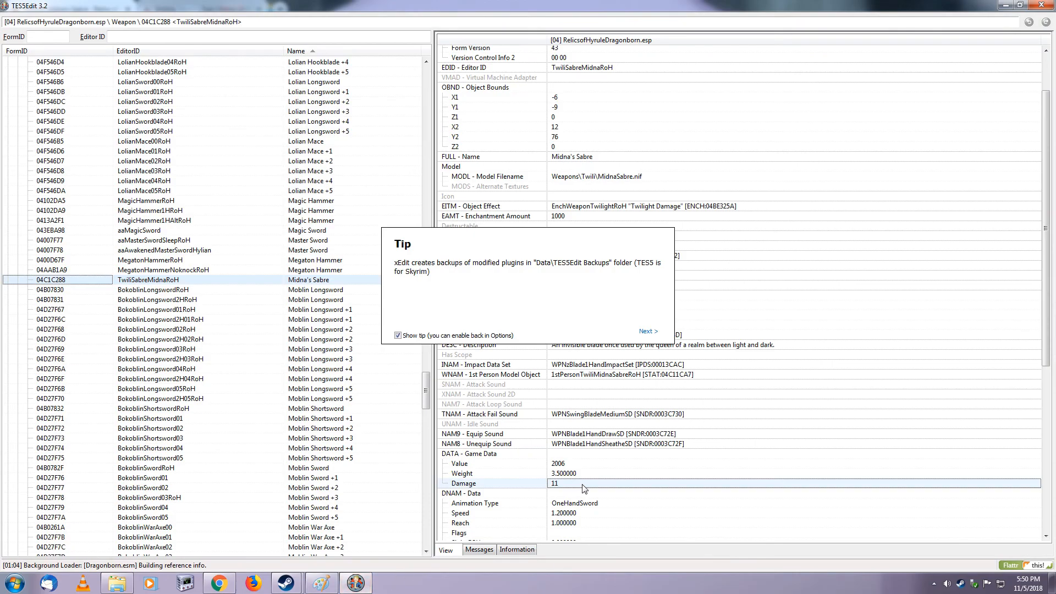
click(556, 513)
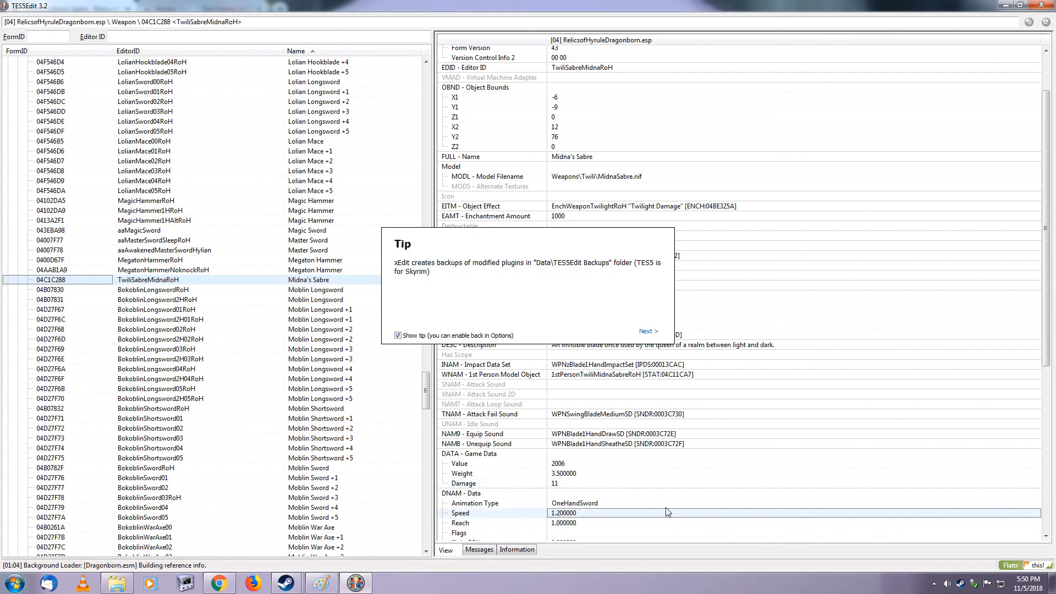
scroll(667, 512, down, 1)
click(218, 583)
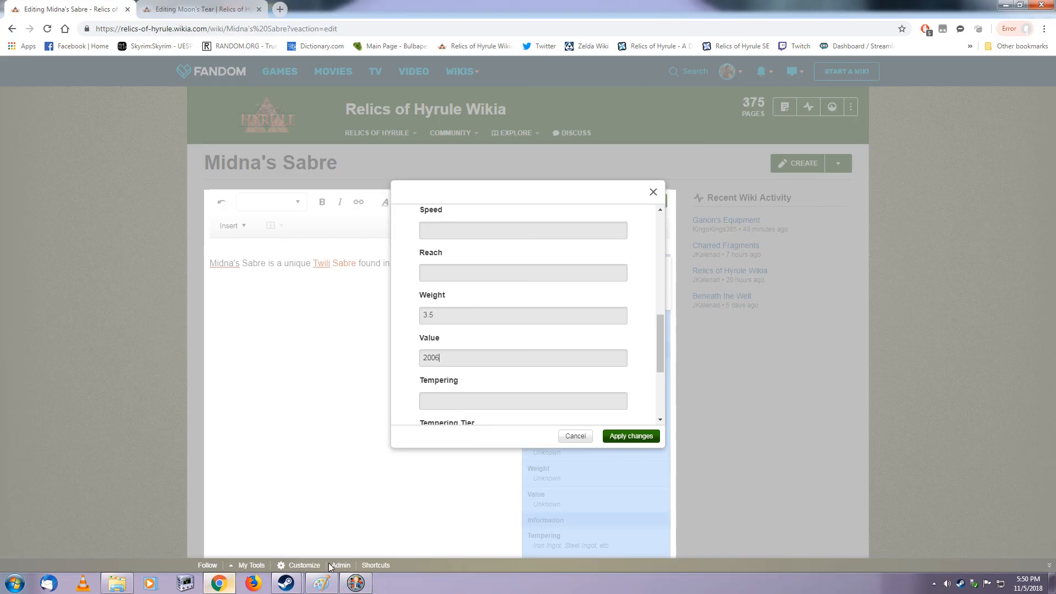
click(480, 231)
click(227, 582)
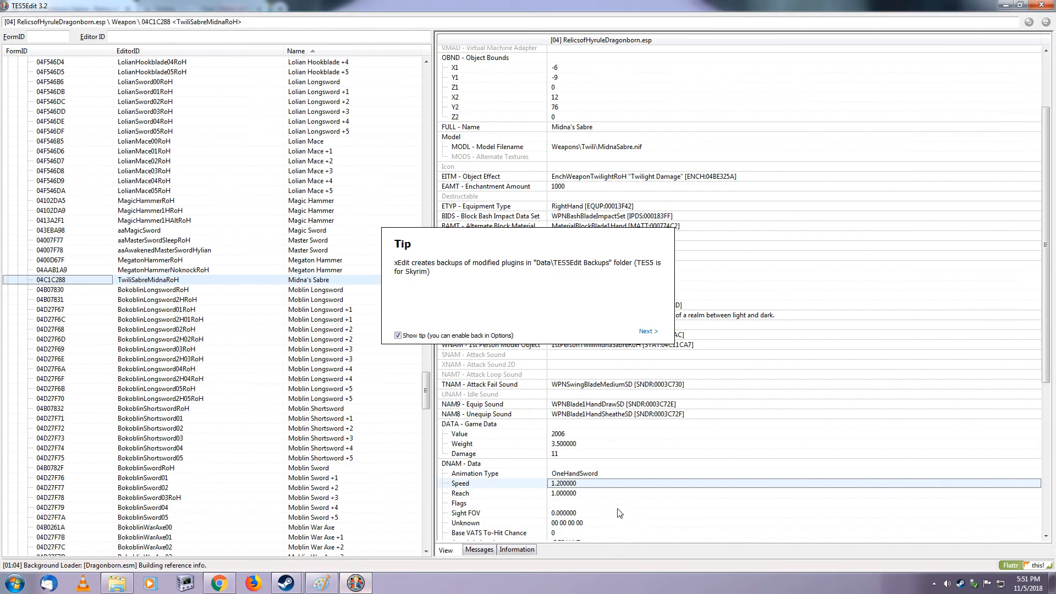
click(228, 581)
scroll(512, 400, down, 2)
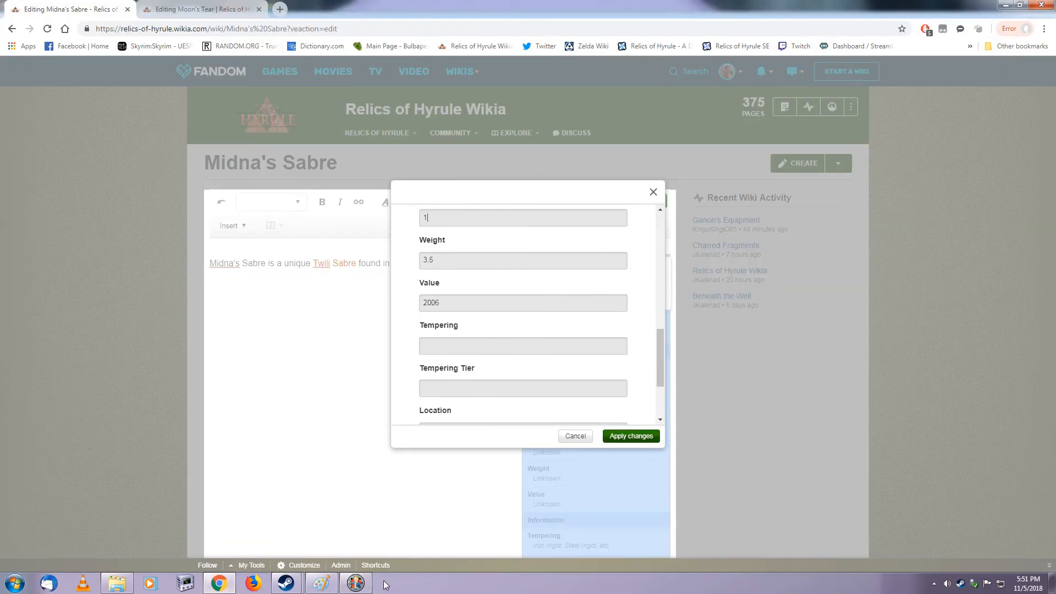
- Check the sabre's material keyword in TES5Edit and set the infobox's Tempering Tier to Daedric in Chrome
click(366, 590)
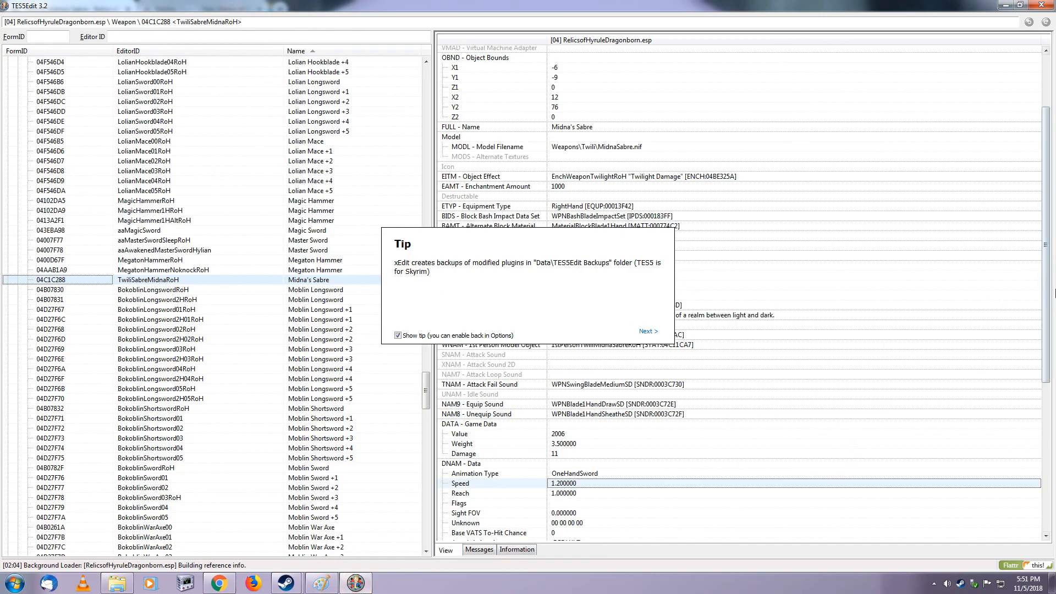
scroll(582, 228, down, 4)
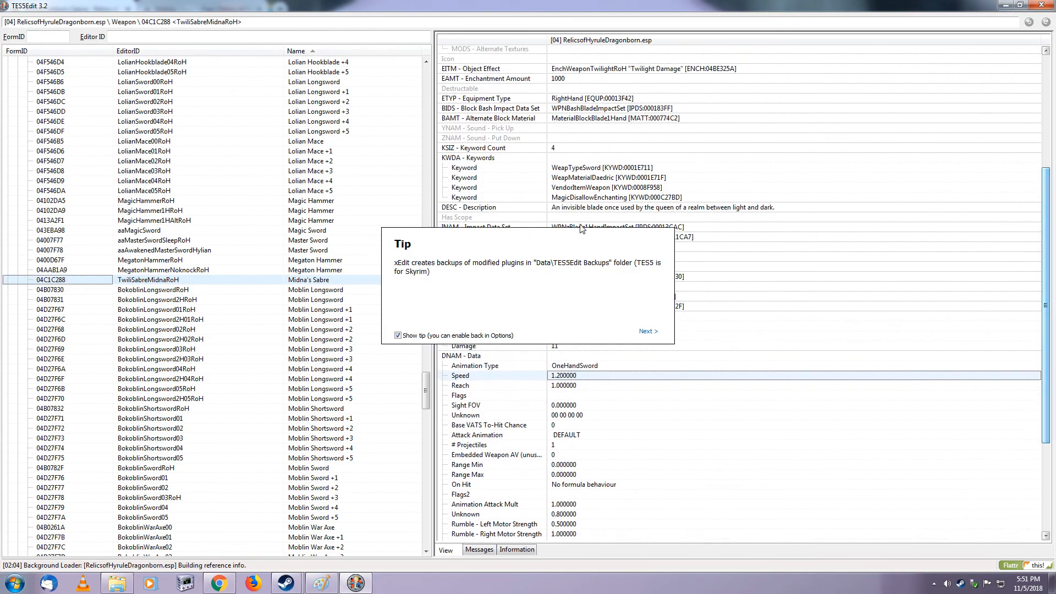
click(220, 582)
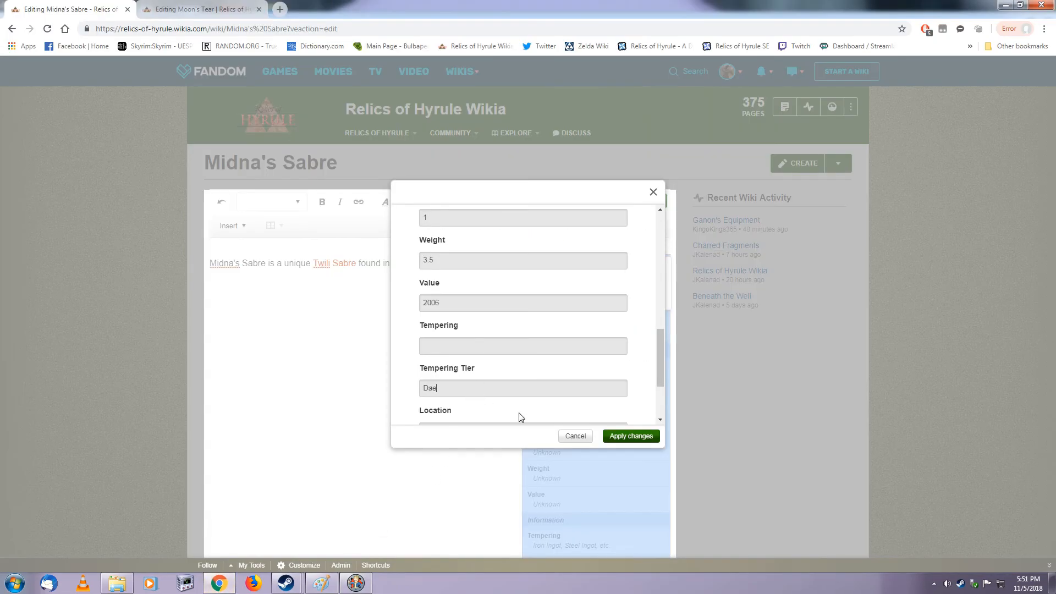
key(alt+Tab)
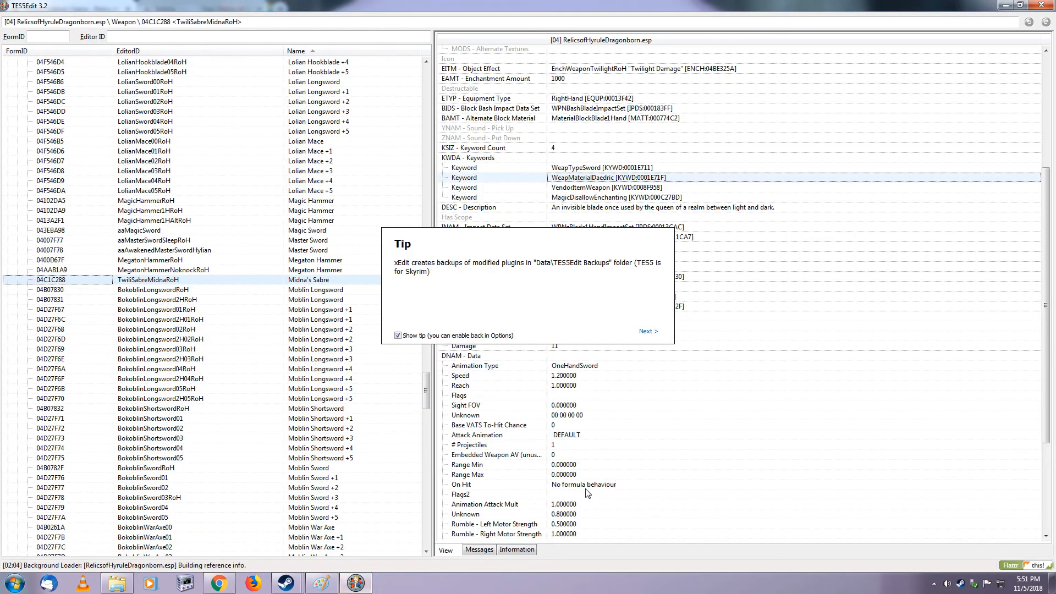
click(223, 583)
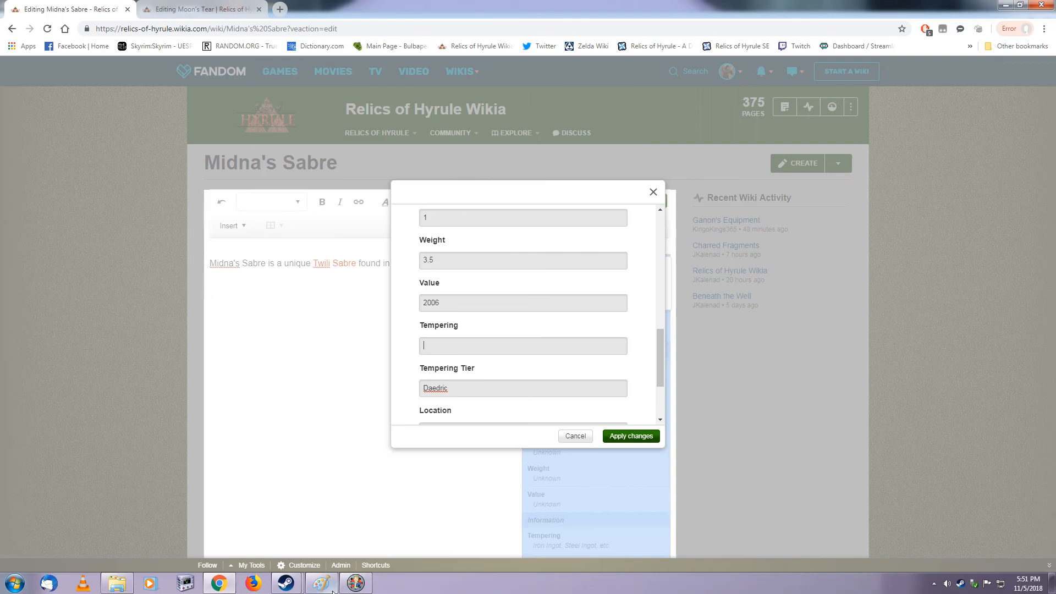
- Copy the sabre's description text from its TES5Edit record and paste it as the infobox's imagecaption in Chrome
click(355, 583)
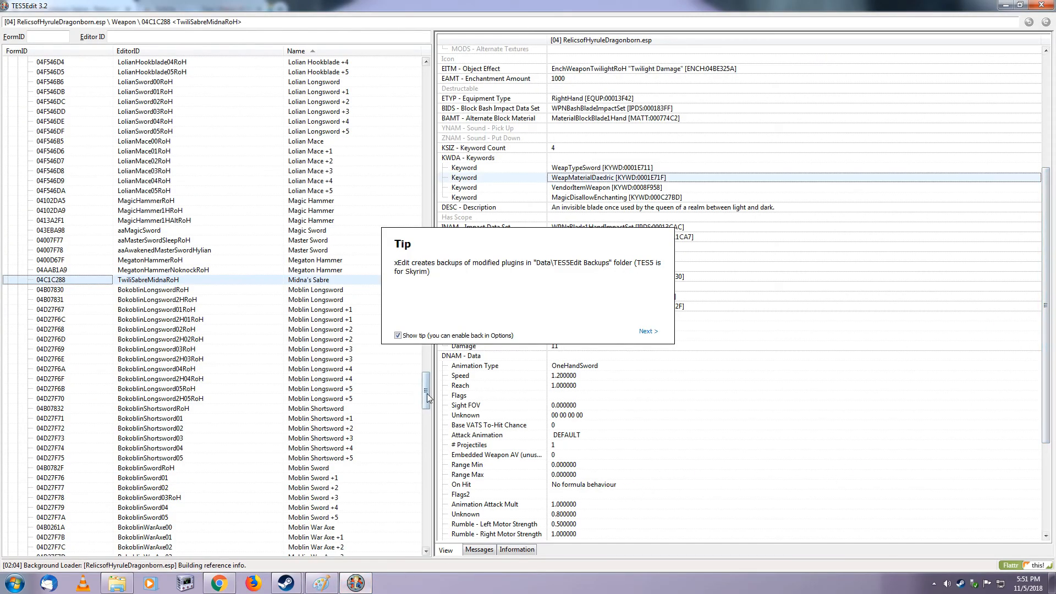
drag(425, 392, 425, 393)
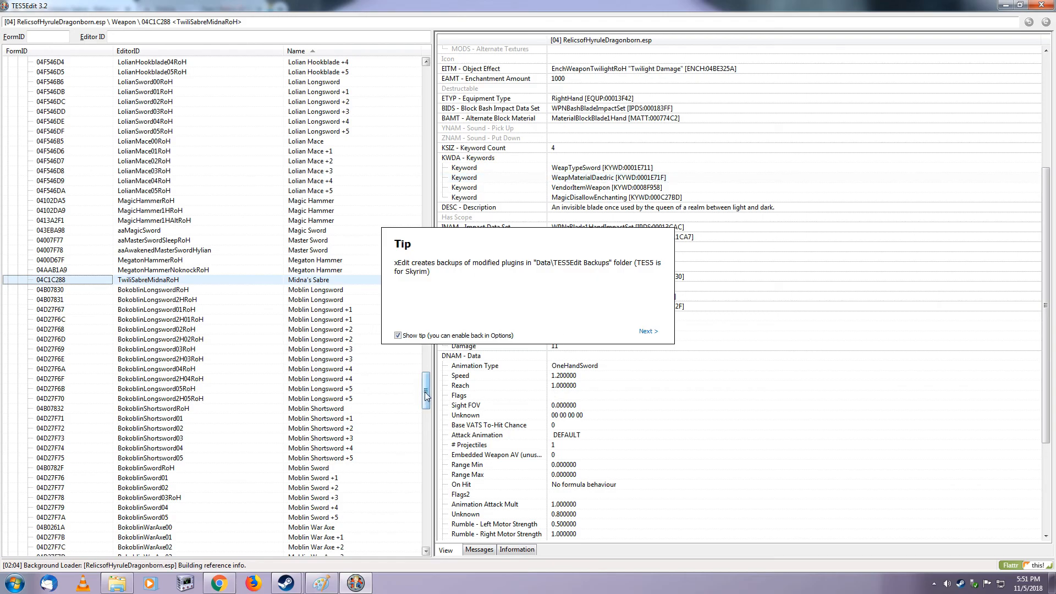
double_click(550, 208)
key(ctrl+c)
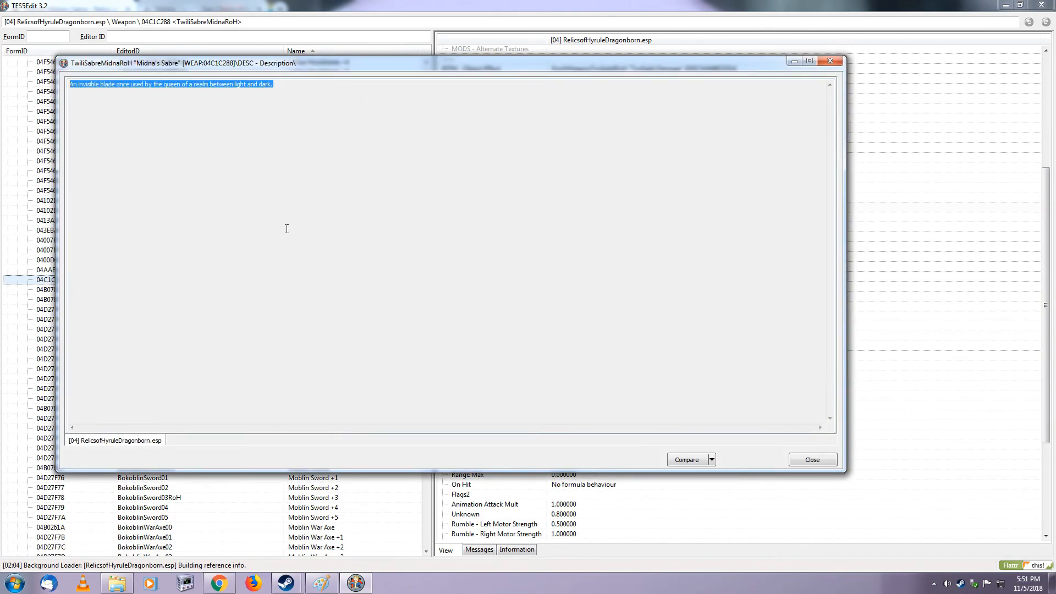
click(813, 459)
click(219, 583)
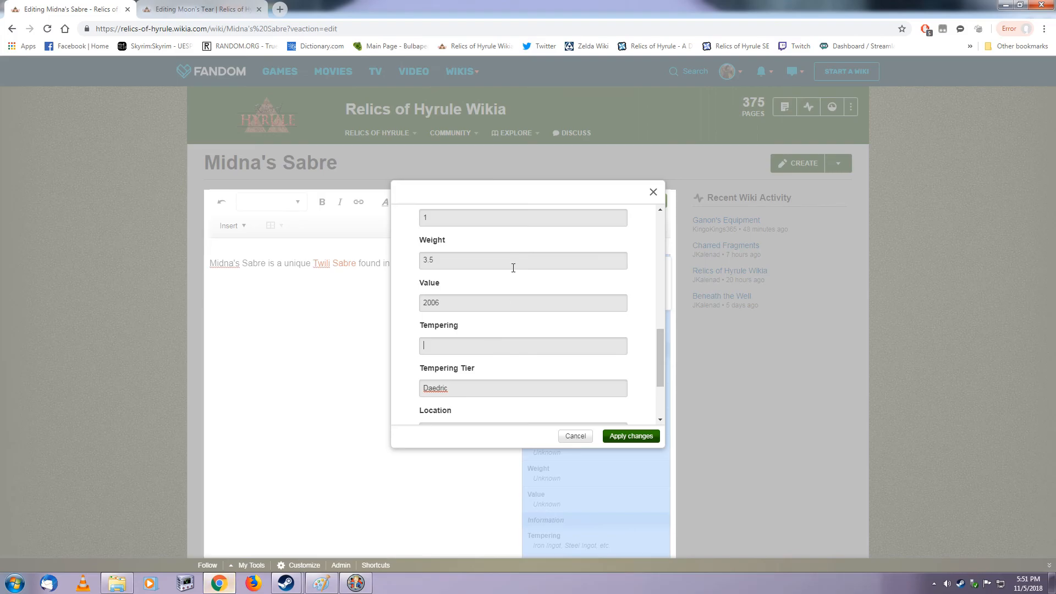
scroll(494, 286, up, 3)
scroll(493, 291, up, 4)
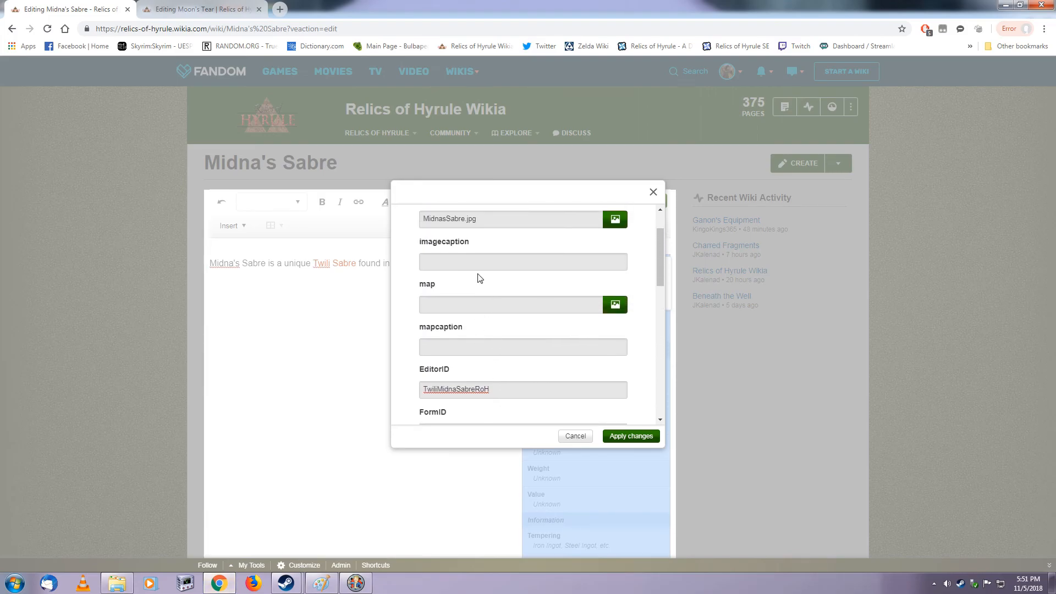
key(ctrl+v)
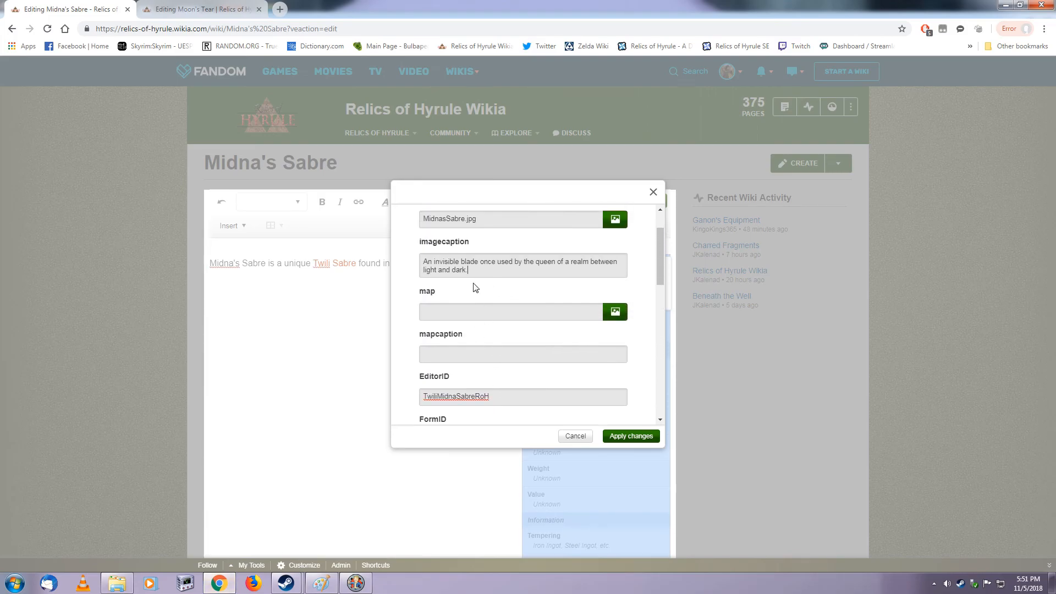
- In TES5Edit, reselect the Midna's Sabre record and open its tempering recipe TemperWeaponTwiliSabreMidna from the records that reference it
scroll(468, 308, down, 10)
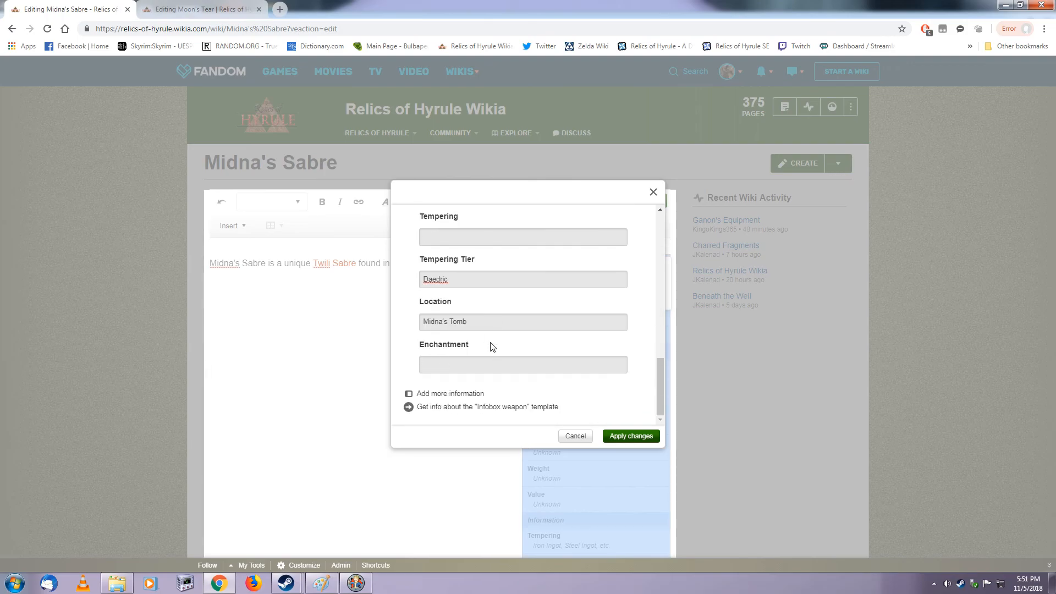
click(355, 584)
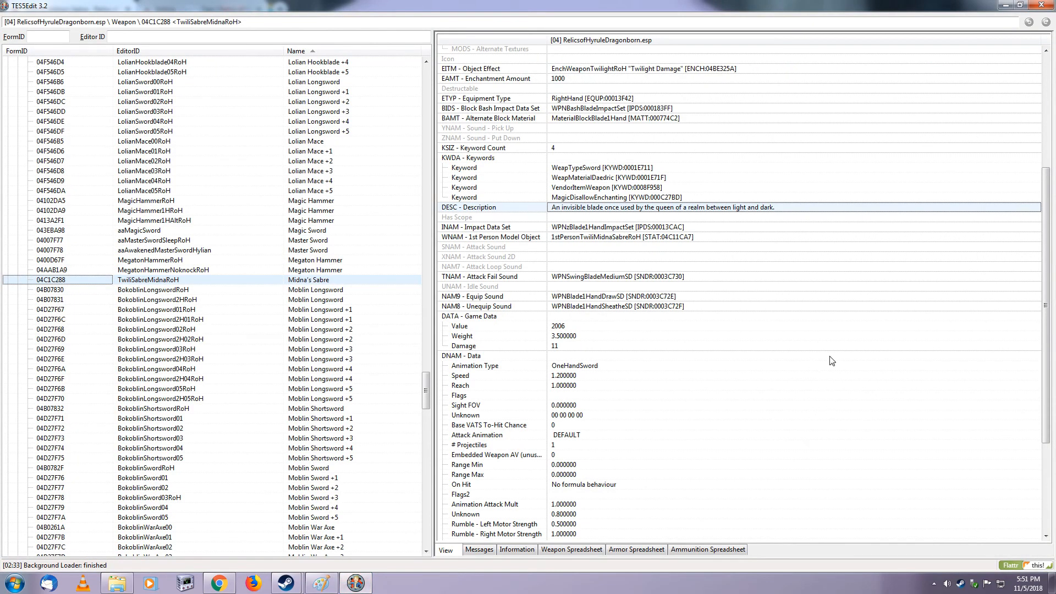
click(979, 296)
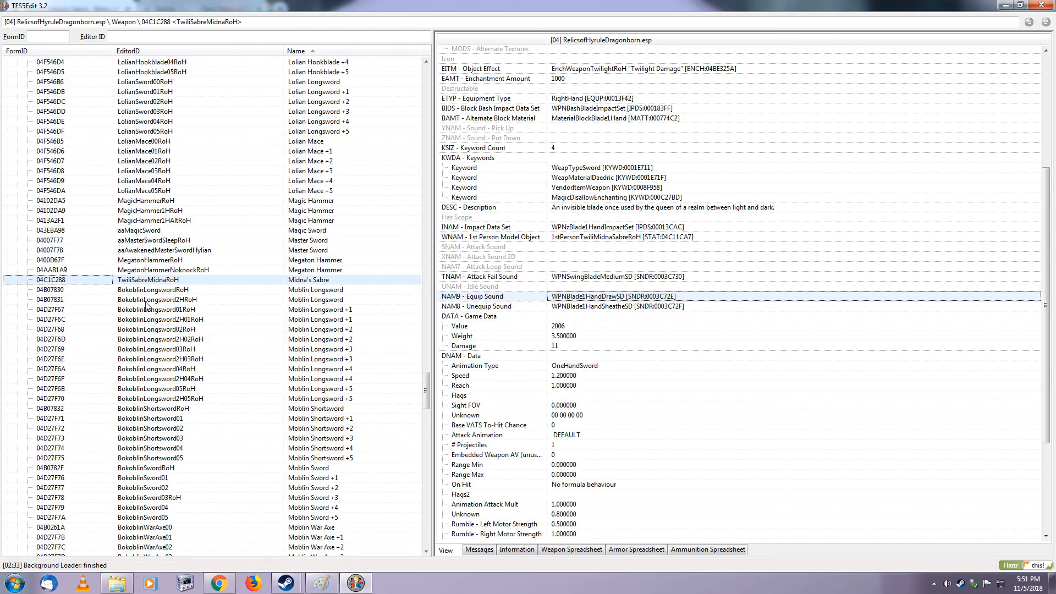
click(158, 273)
click(162, 279)
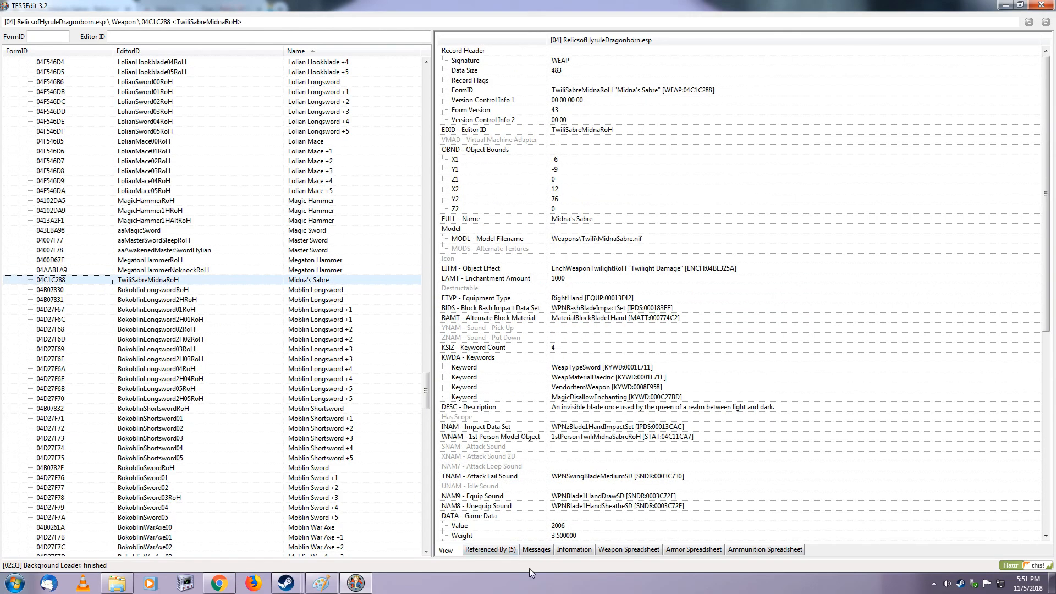
click(212, 271)
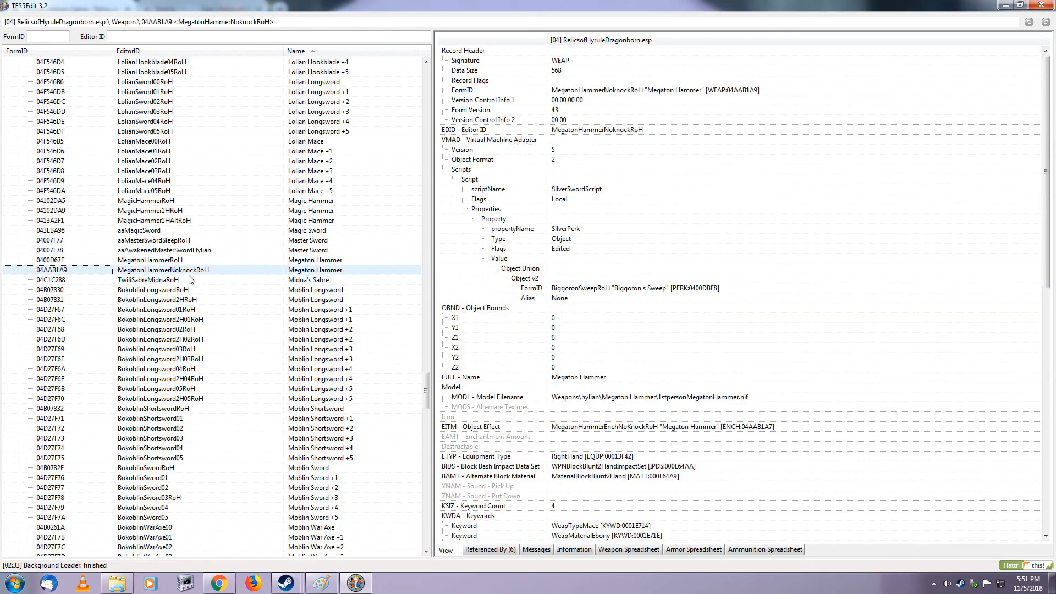
click(171, 278)
click(185, 270)
click(168, 280)
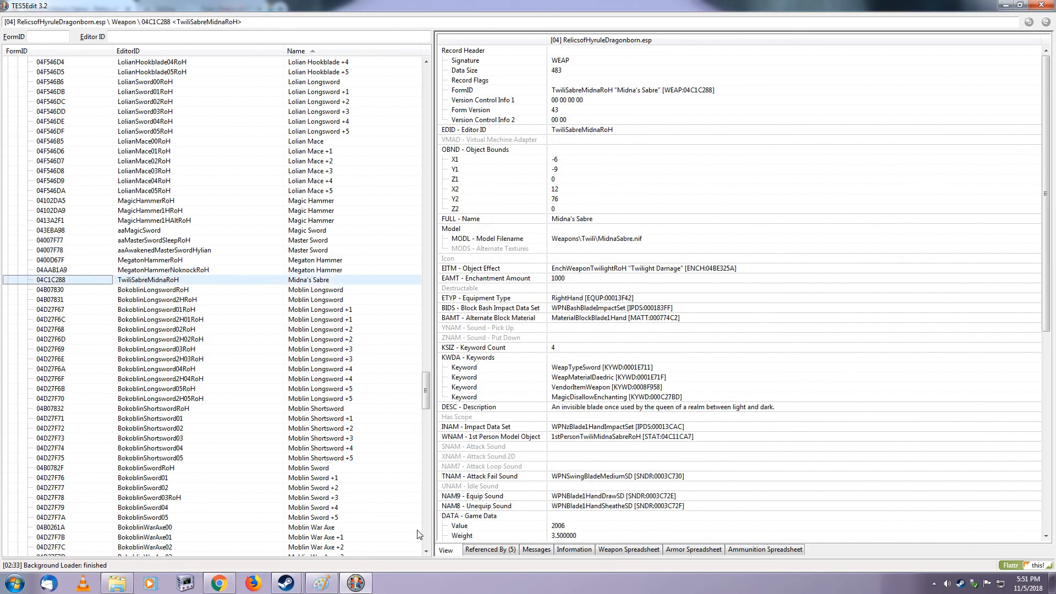
click(502, 552)
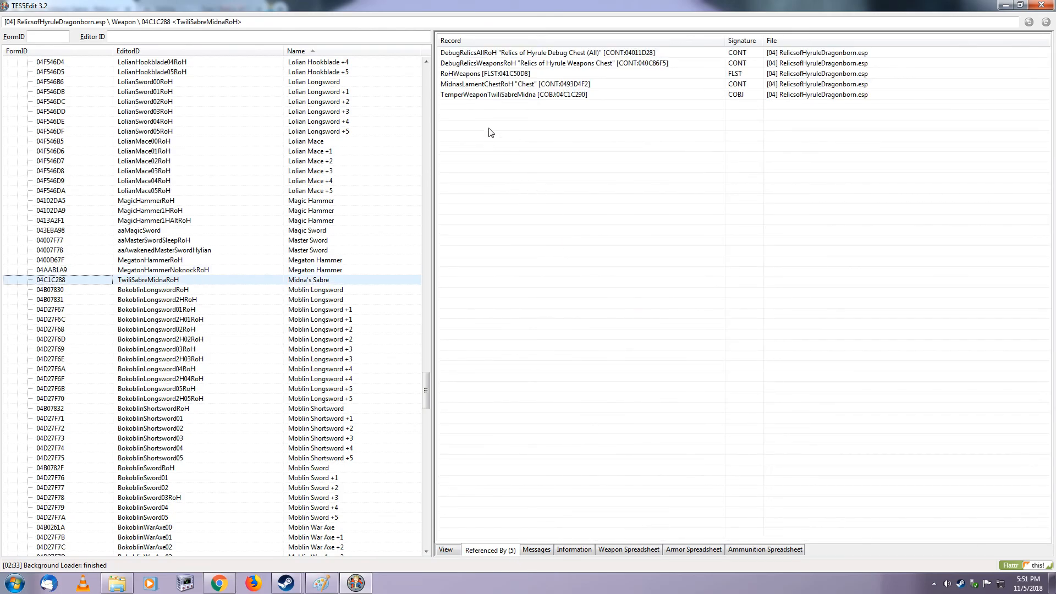
click(508, 96)
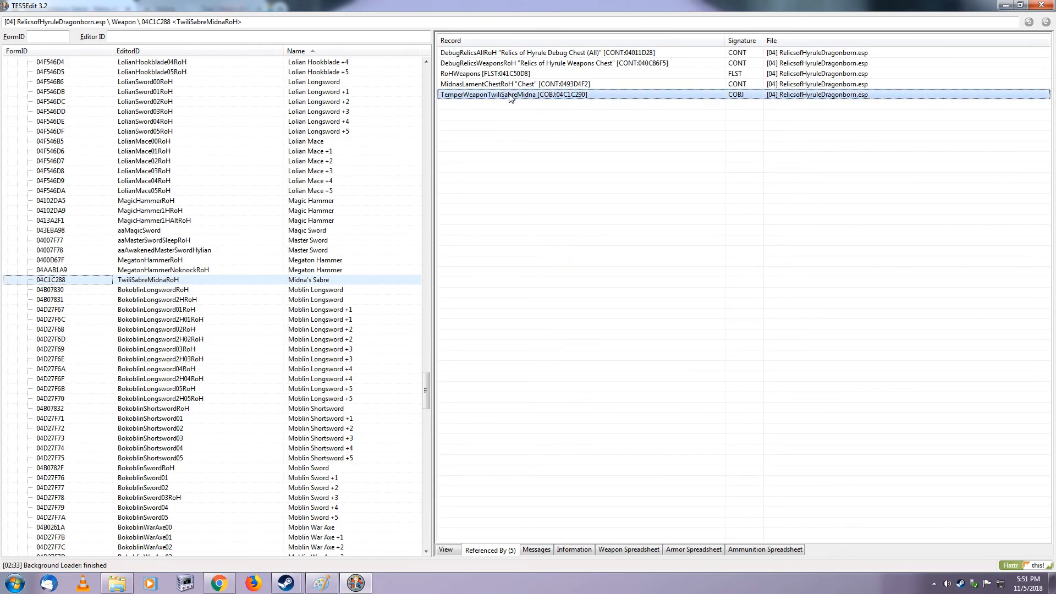
double_click(509, 97)
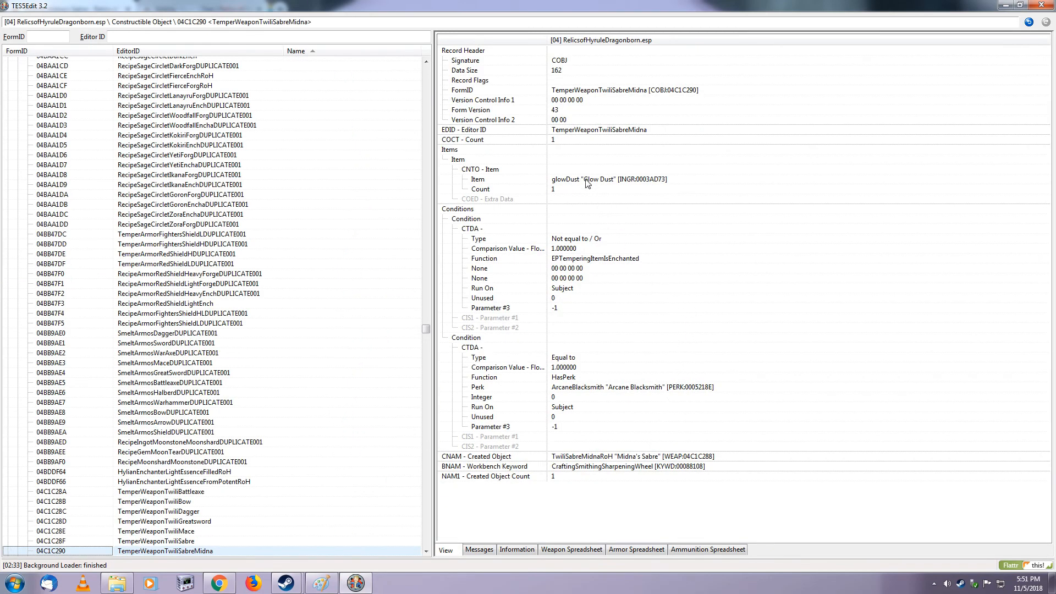
- Switch back to the infobox form in Chrome and set Tempering to Glow Dust
click(219, 583)
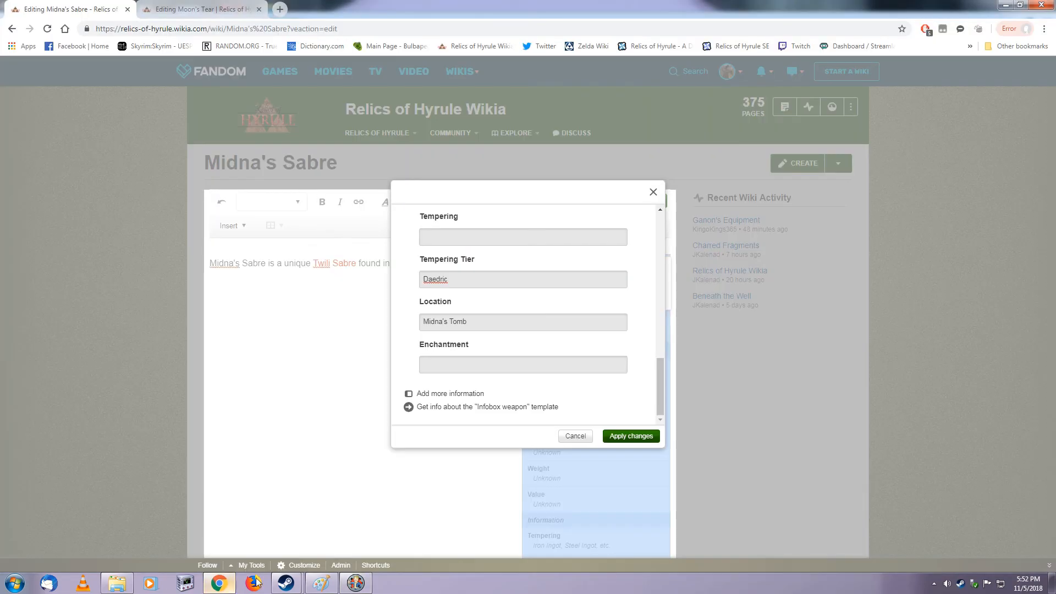
scroll(486, 339, up, 2)
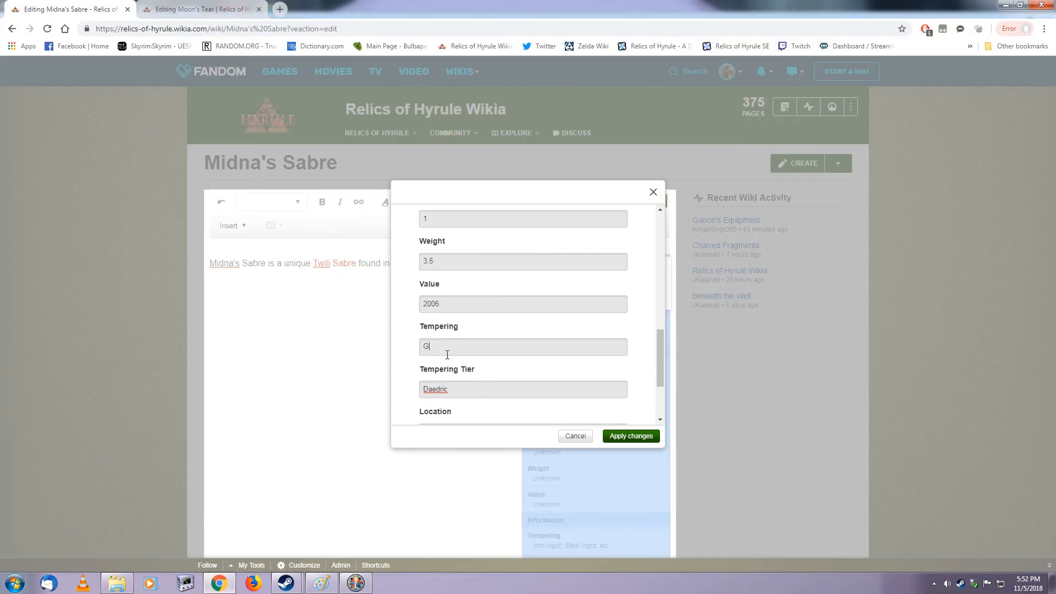
text(d)
right_click(447, 357)
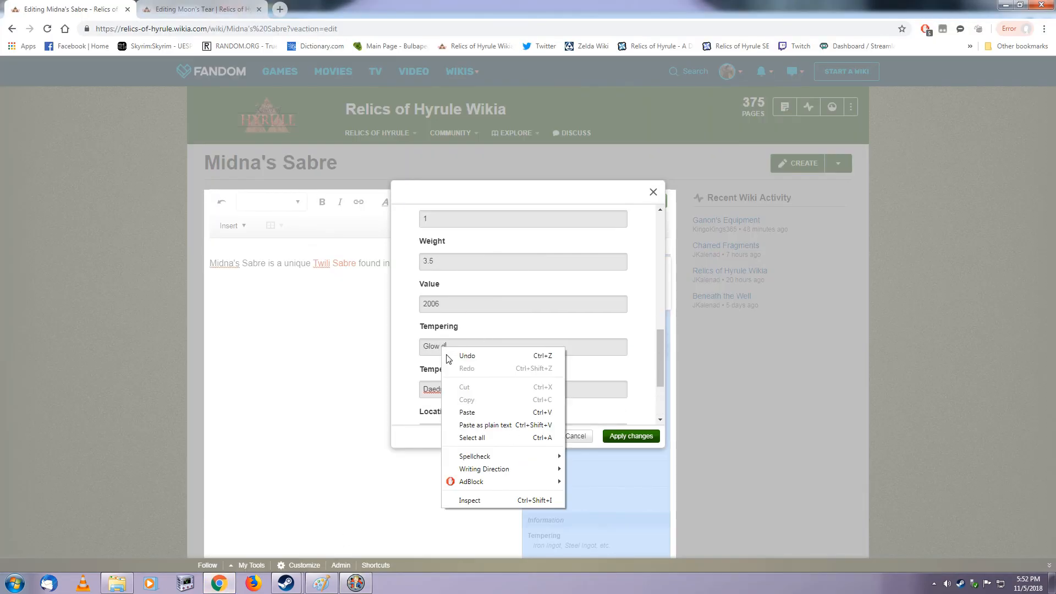
click(453, 346)
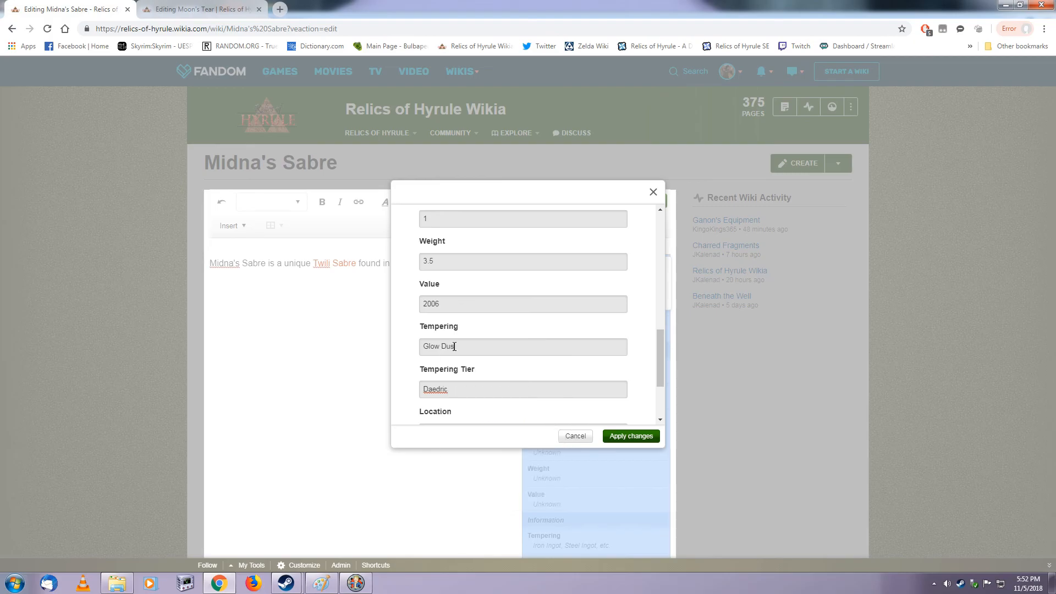
- Switch to TES5Edit, collapse the Constructible Object records, and reselect the Midna's Sabre weapon record to check its object effect
scroll(490, 368, down, 3)
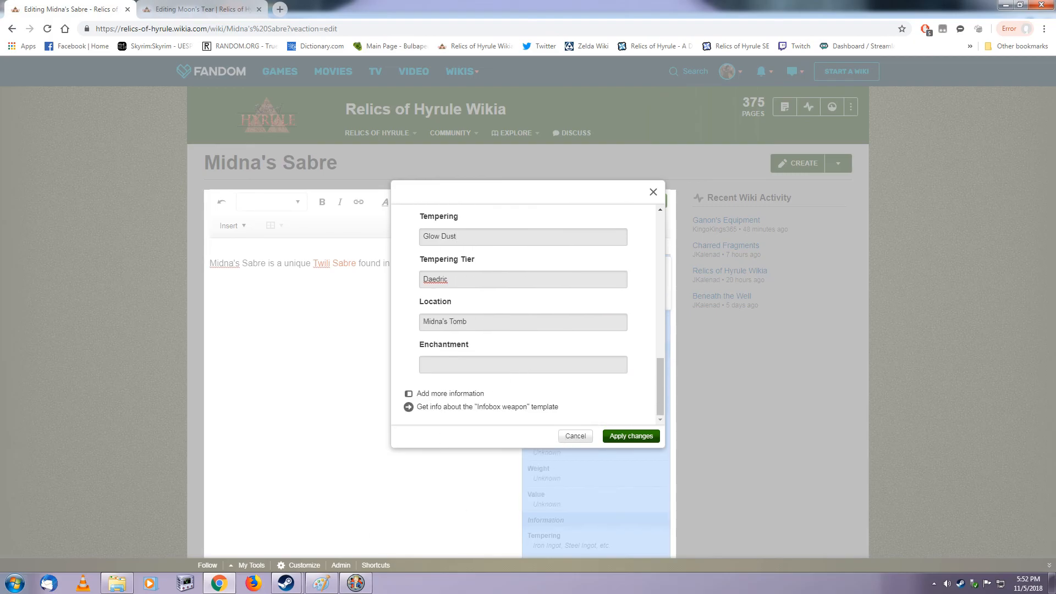
click(356, 583)
drag(426, 329, 426, 77)
scroll(258, 286, up, 8)
click(18, 190)
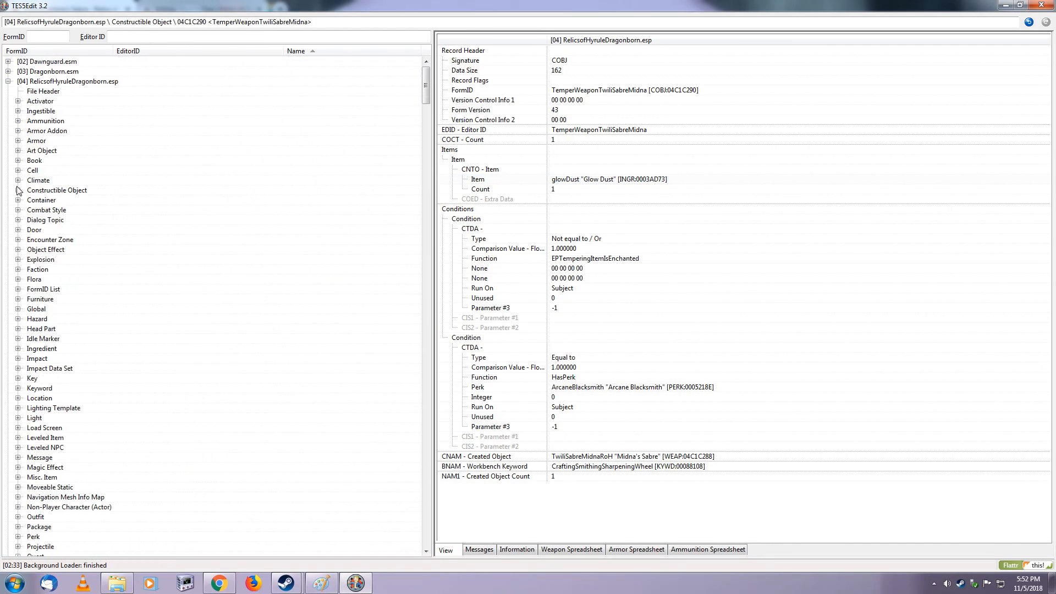
scroll(179, 427, down, 20)
scroll(318, 438, down, 20)
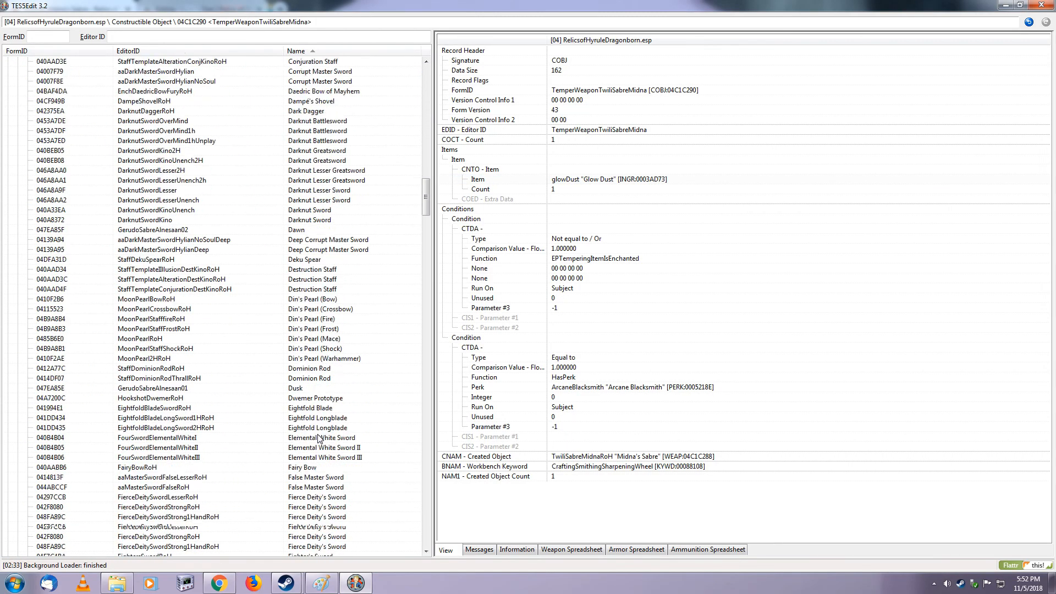
scroll(318, 439, up, 5)
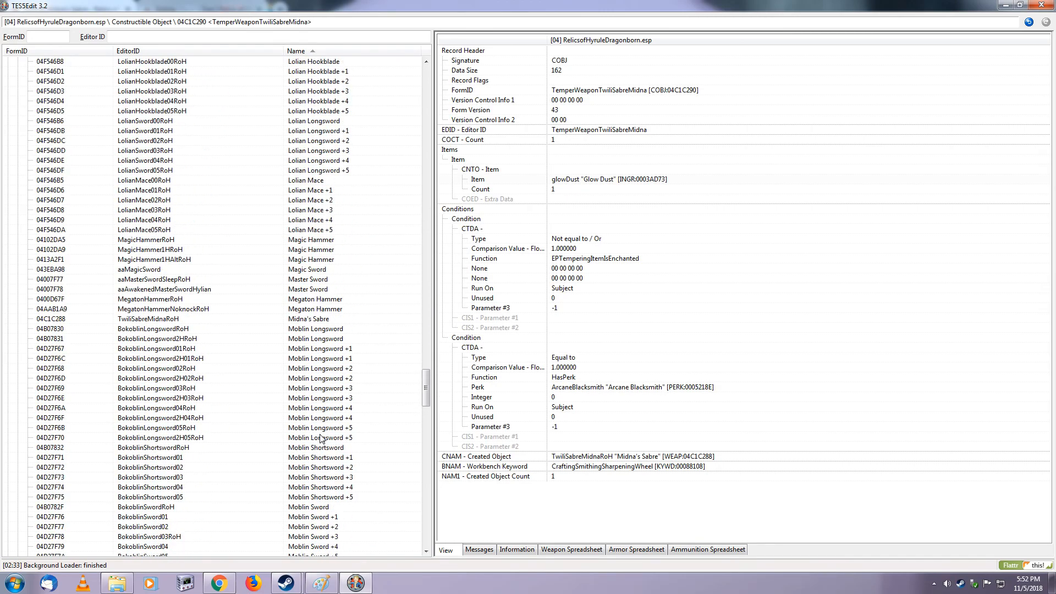
click(182, 322)
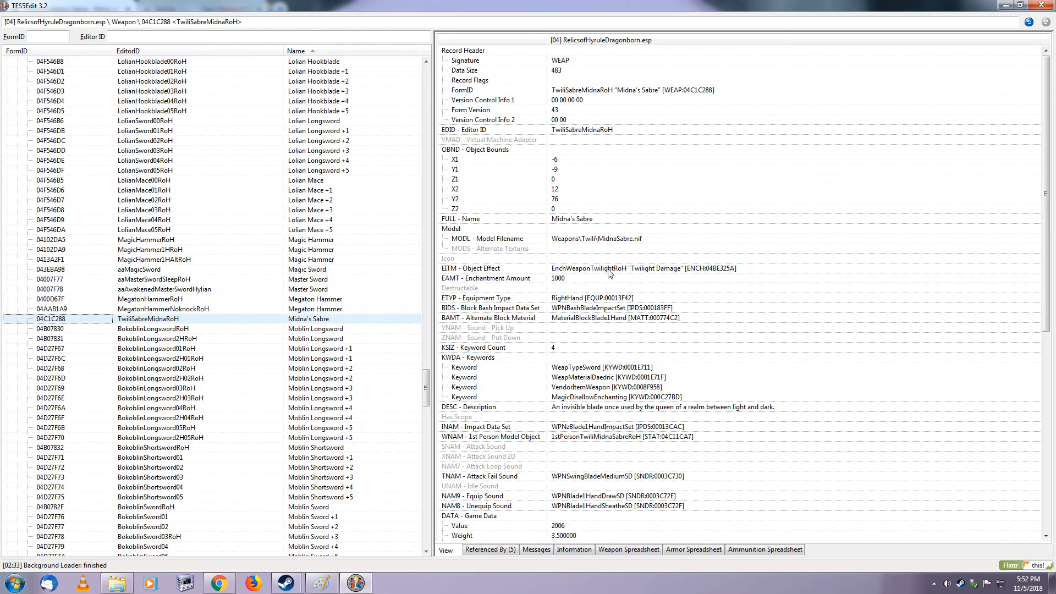
click(588, 270)
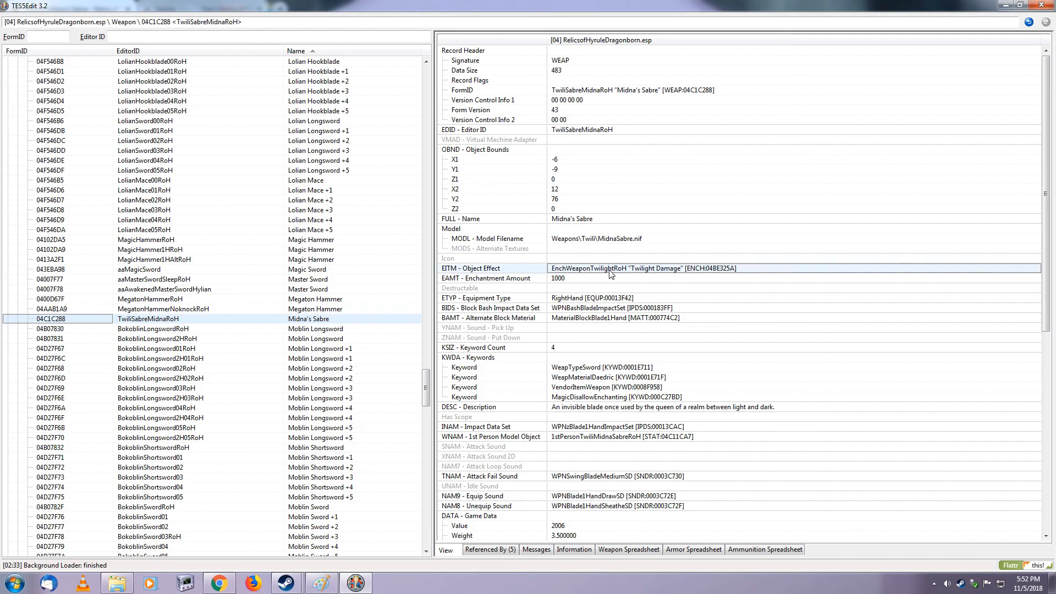
- Open the Twilight Damage enchantment record EnchWeaponTwilightRoH among the plugin's Object Effect records and check its base effect
double_click(605, 267)
click(496, 354)
drag(426, 399, 425, 88)
click(19, 236)
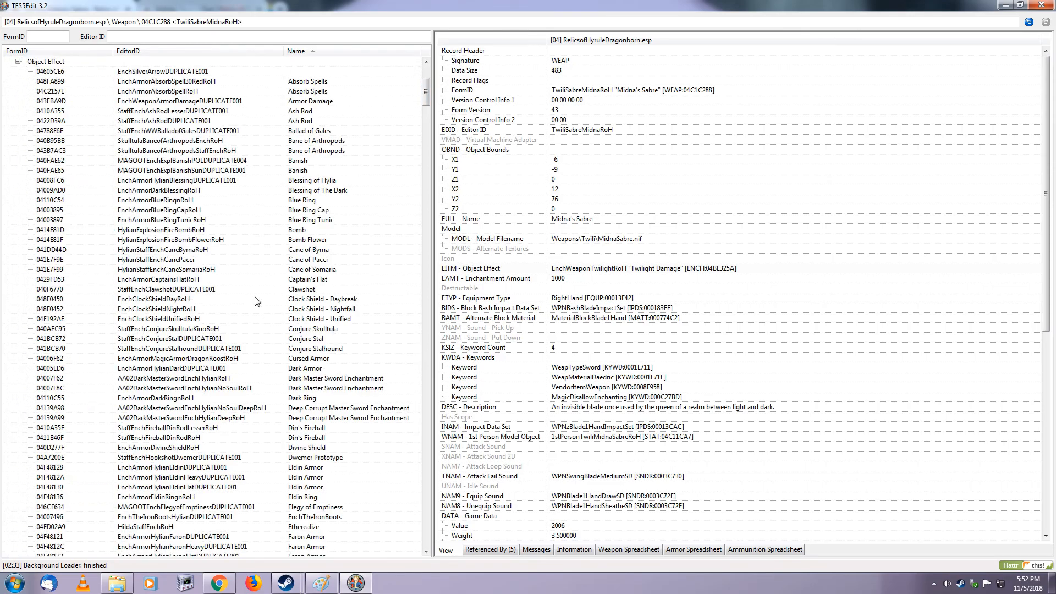
scroll(427, 97, down, 1)
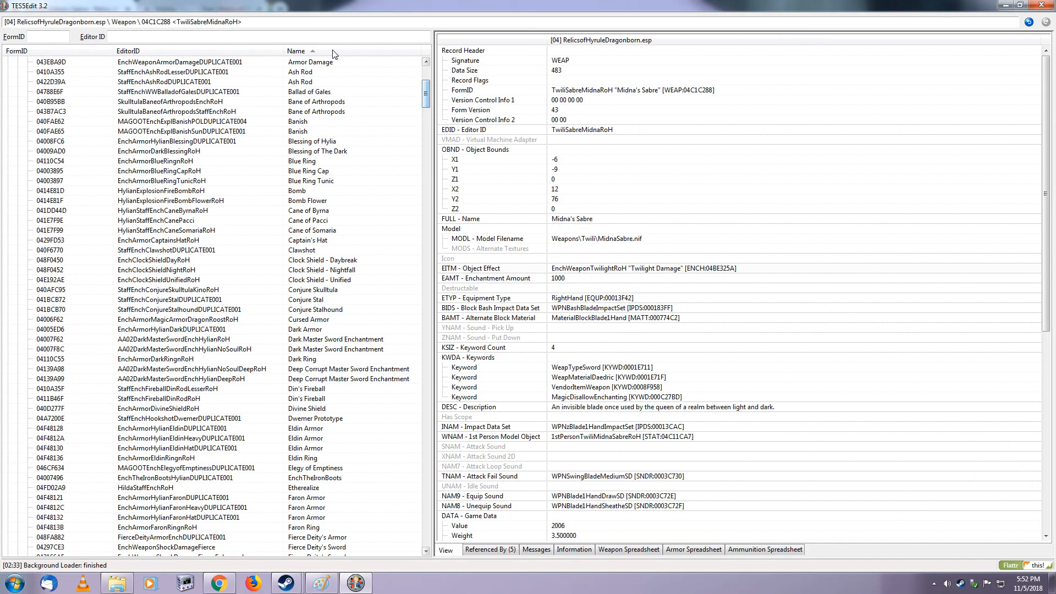
scroll(431, 168, down, 5)
drag(432, 167, 428, 180)
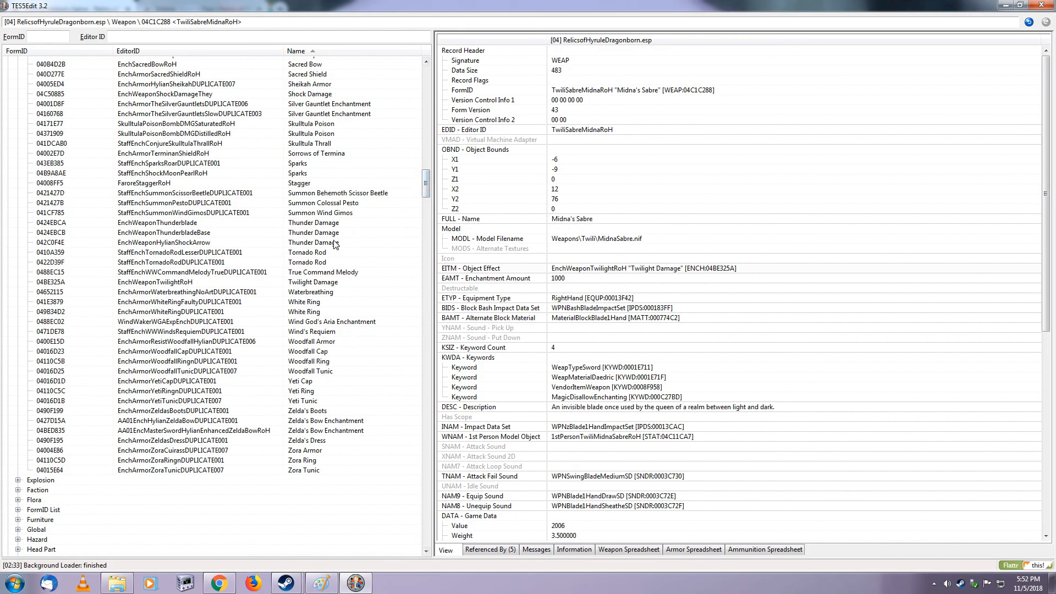
click(330, 282)
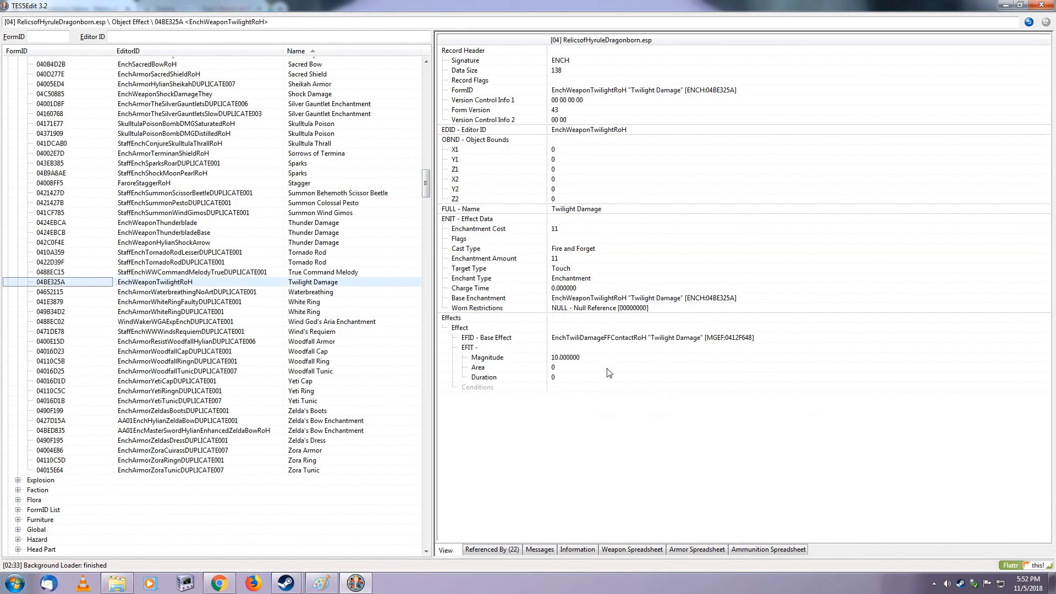
click(630, 341)
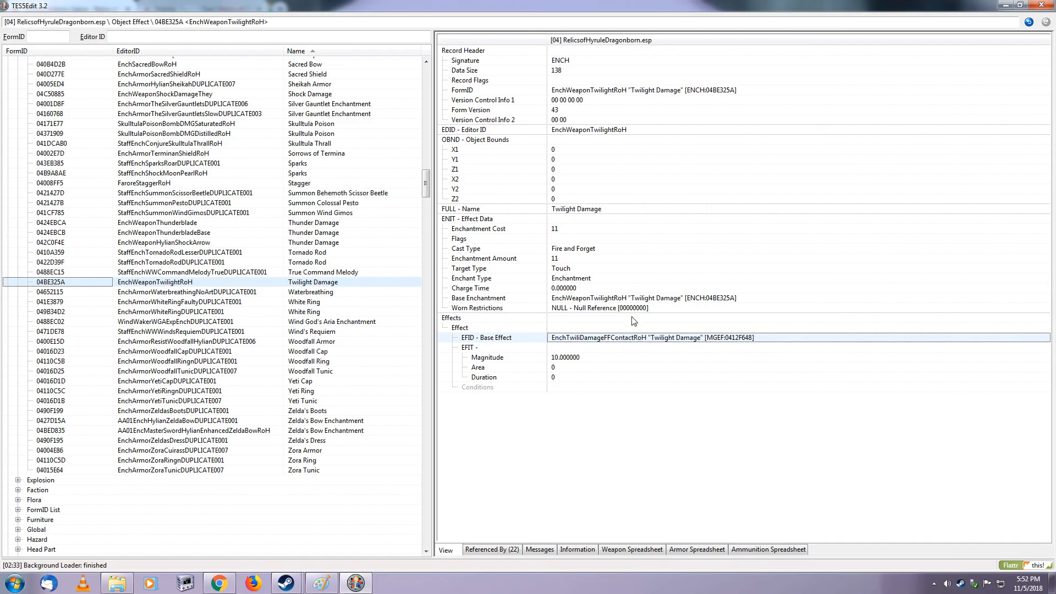
- Collapse the Object Effect records, open the magic effect EnchTwiliDamageFFContactRoH, and find its magic item description
drag(428, 189, 427, 74)
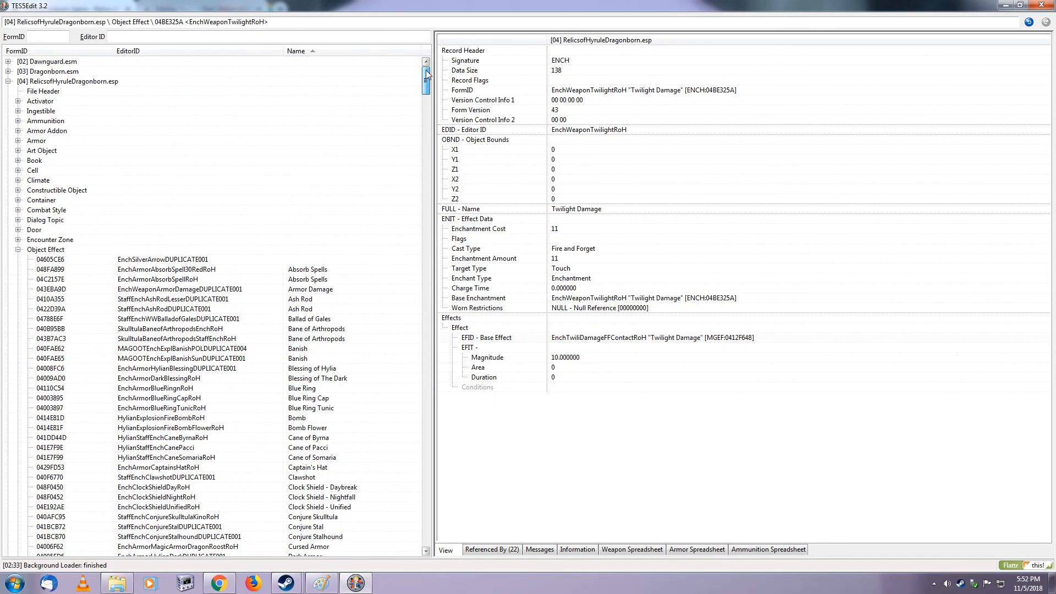
click(17, 250)
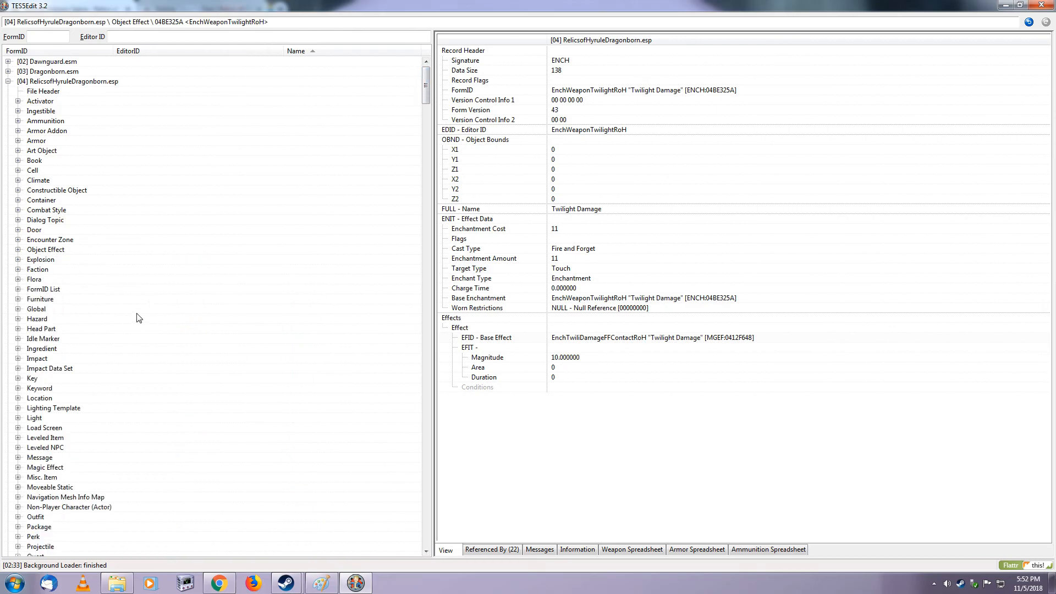
click(18, 468)
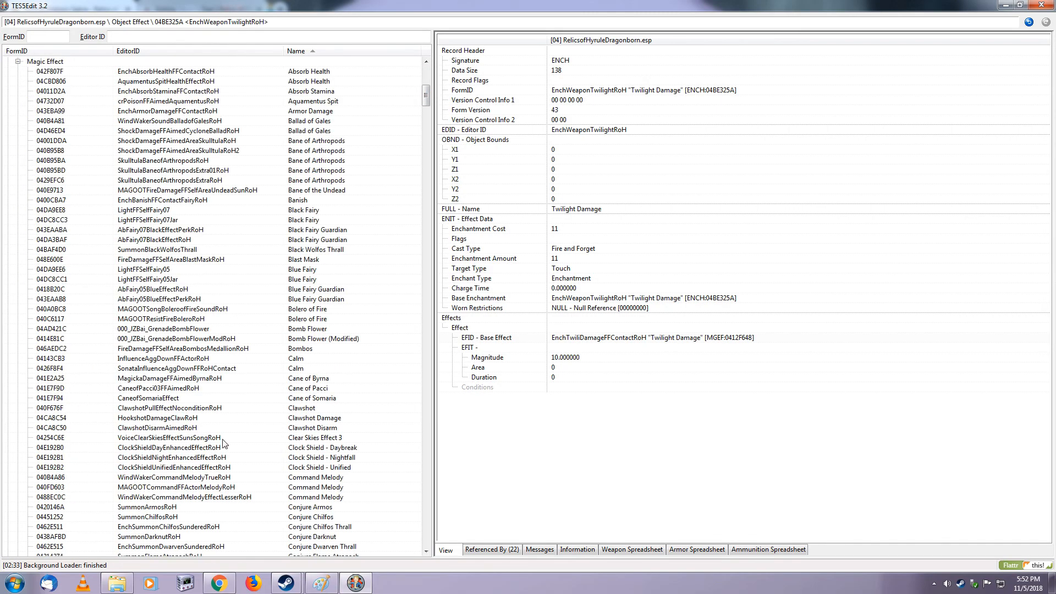
drag(427, 110, 440, 263)
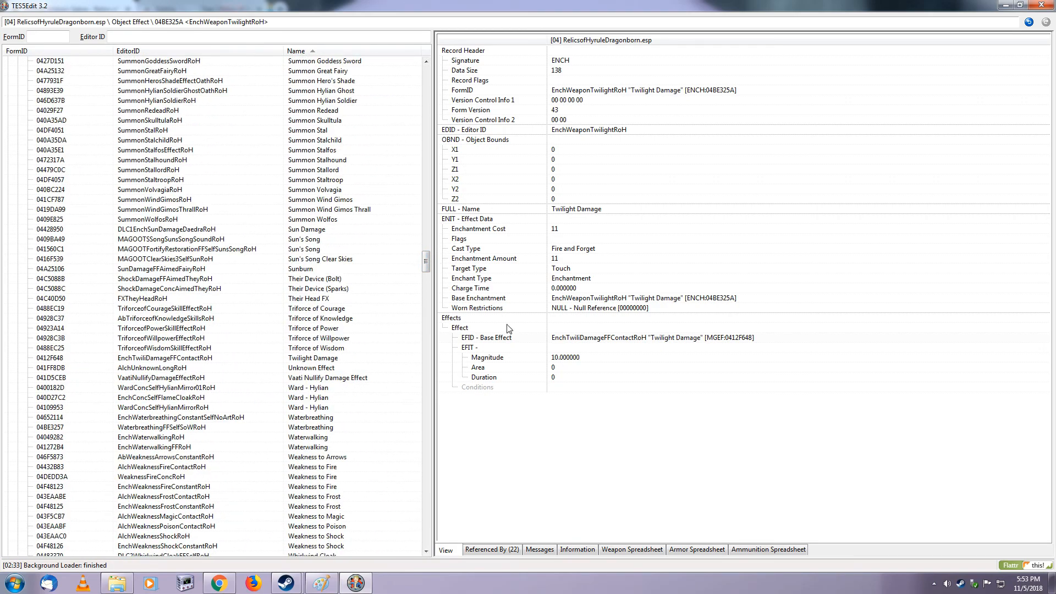
drag(427, 262, 355, 272)
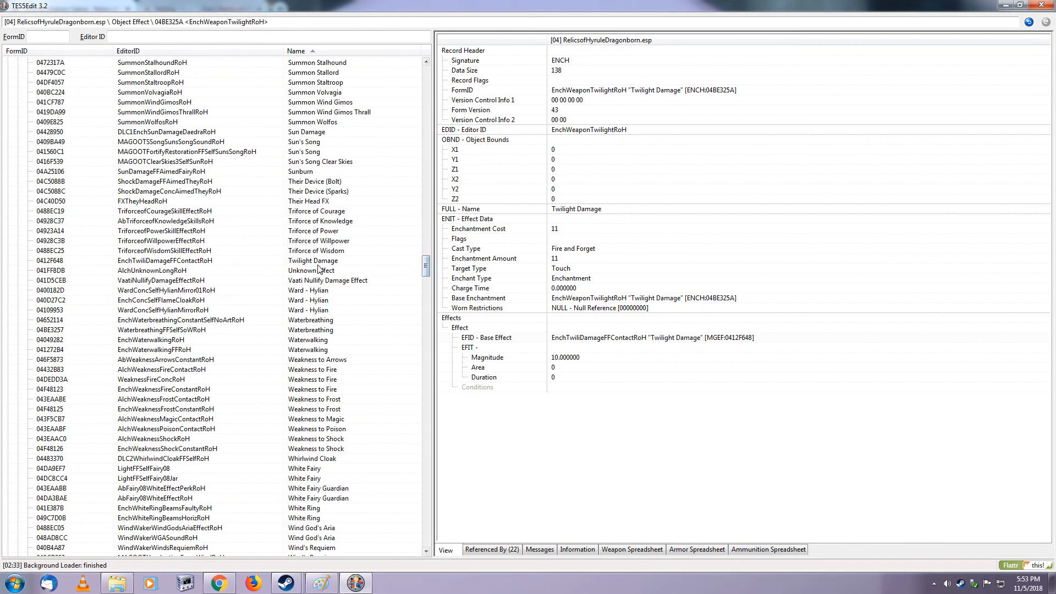
click(170, 262)
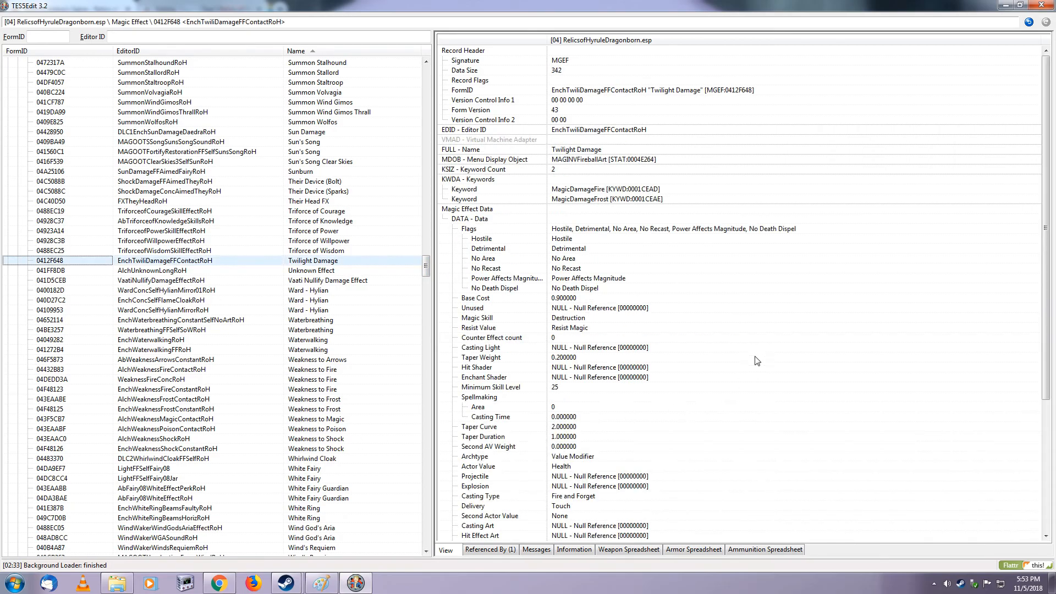
drag(1045, 163, 1043, 301)
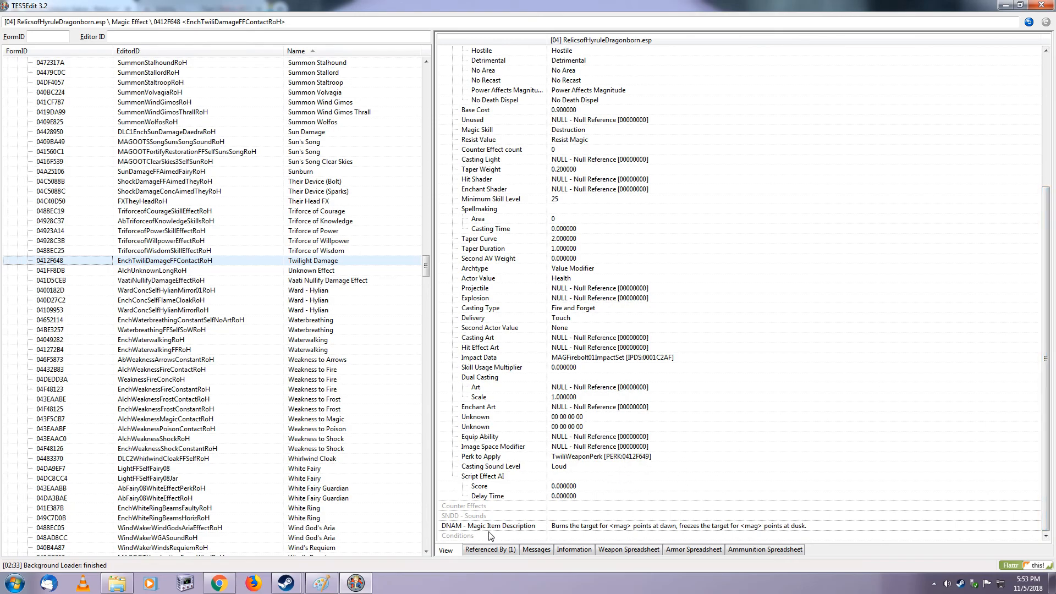
- Copy the magic item description of the Twilight Damage effect and paste it as the infobox's Enchantment in Chrome
click(563, 527)
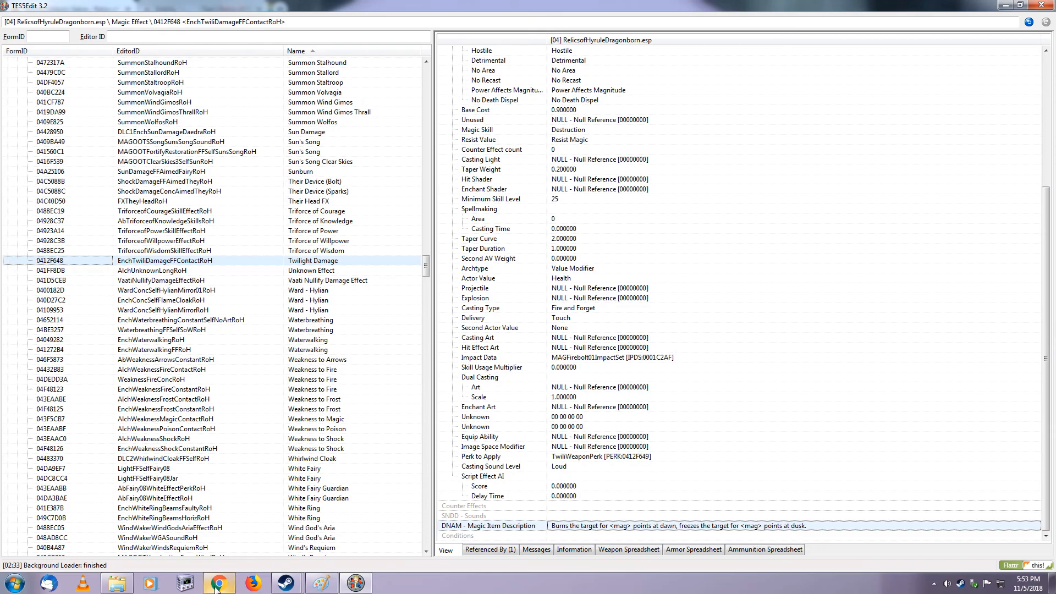
mouse_move(216, 588)
click(226, 527)
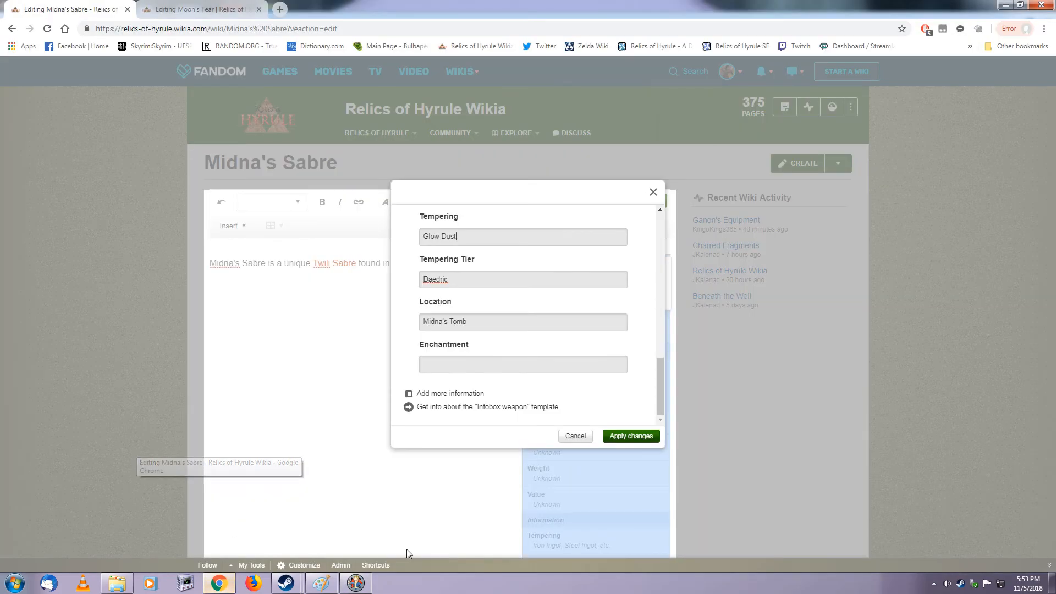
click(499, 365)
text(Burns the target for <mag> points at dawn, freezes the target for <mag> points at dusk.)
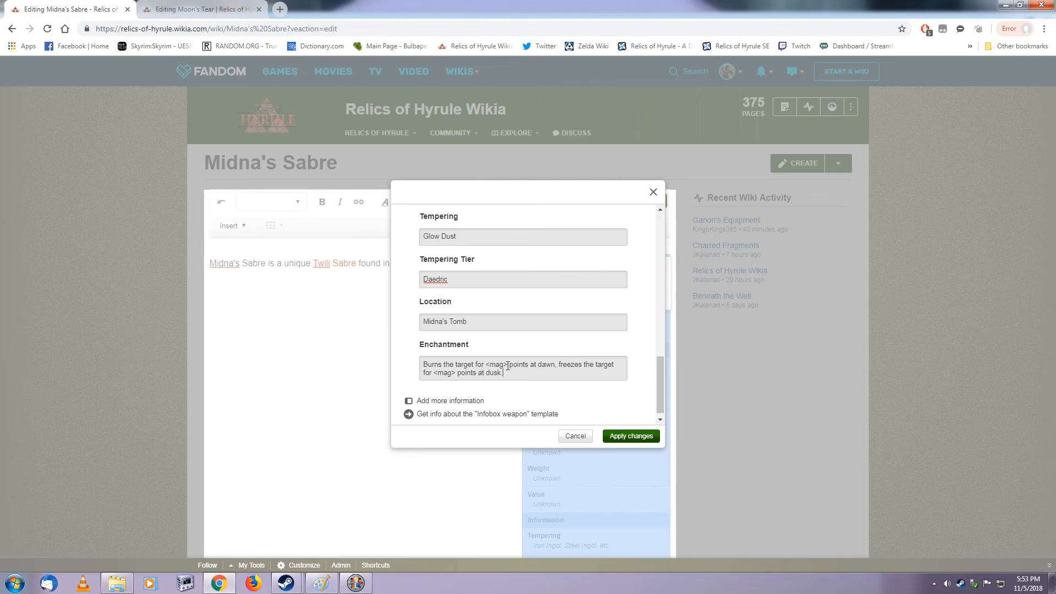
- Replace both <mag> placeholders in the Enchantment text with 10
drag(508, 366, 484, 367)
text(10)
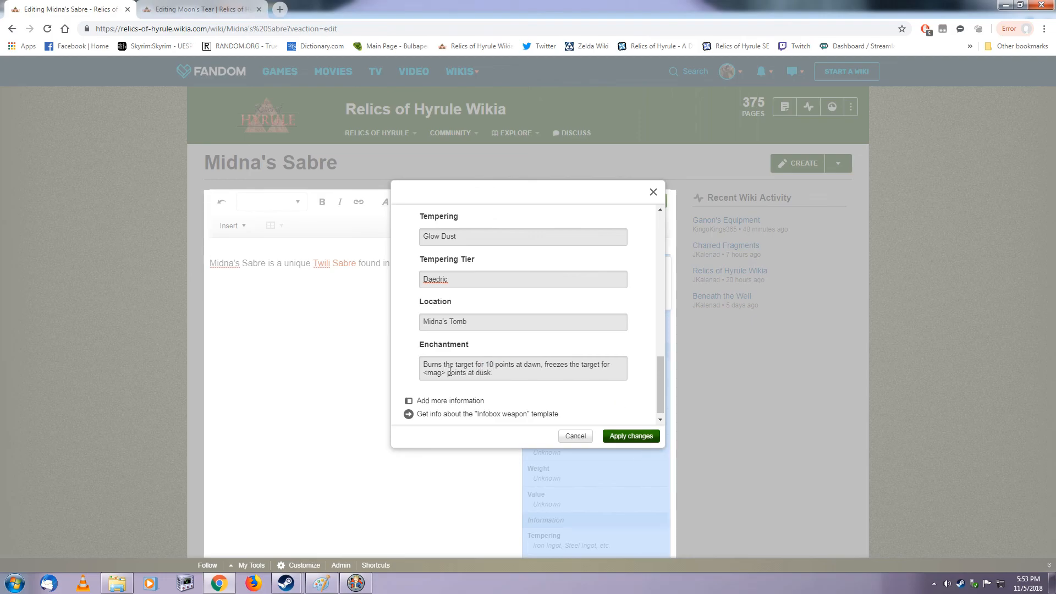
drag(450, 372, 421, 373)
text(10)
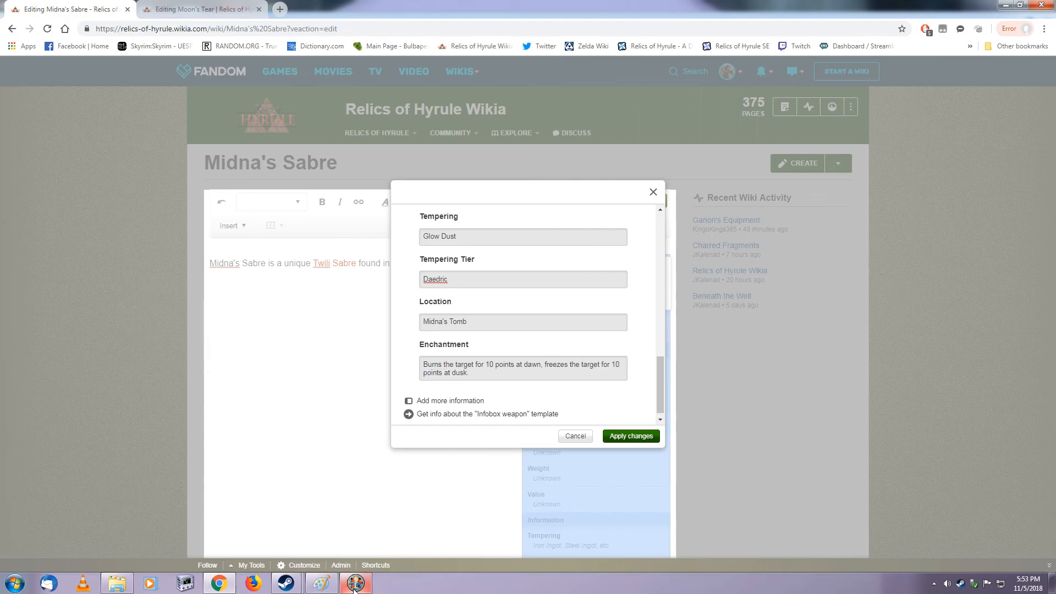
- Verify the effect magnitude in TES5Edit by opening the enchantment that references the magic effect, and compare it with the Enchantment text in Chrome
click(355, 584)
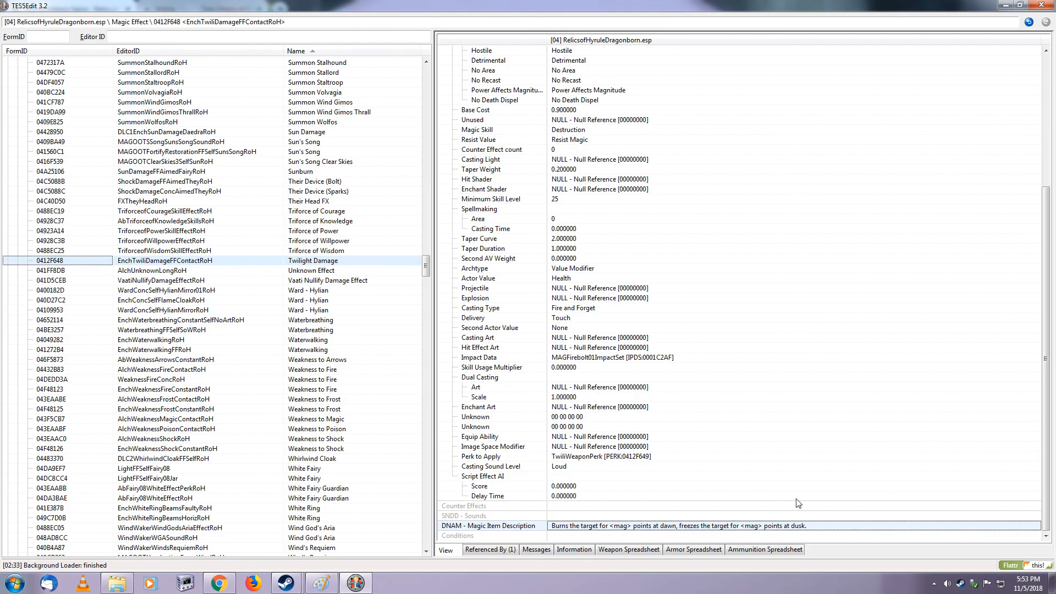
click(495, 549)
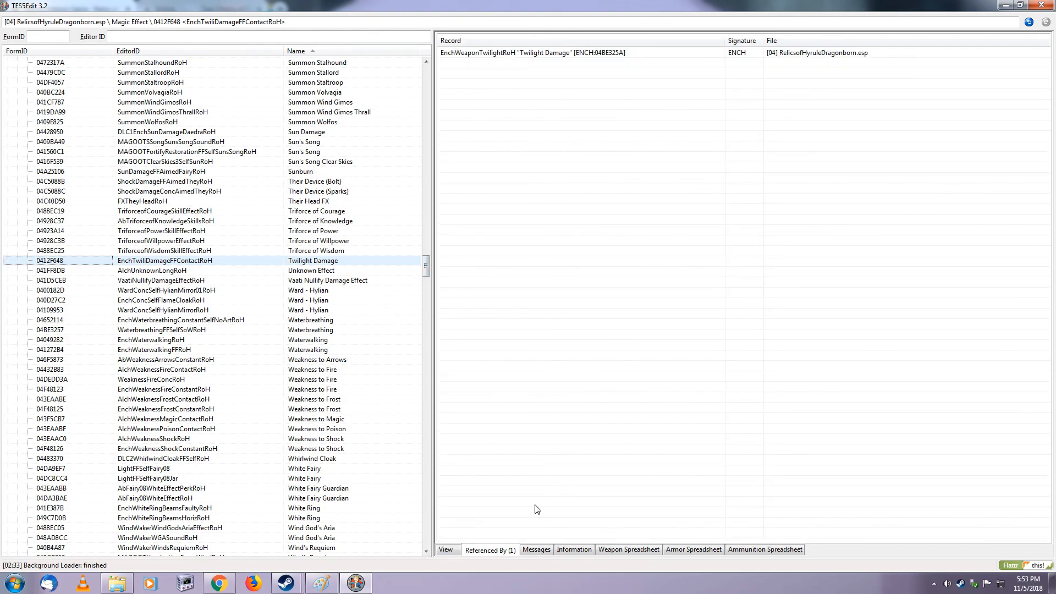
double_click(573, 52)
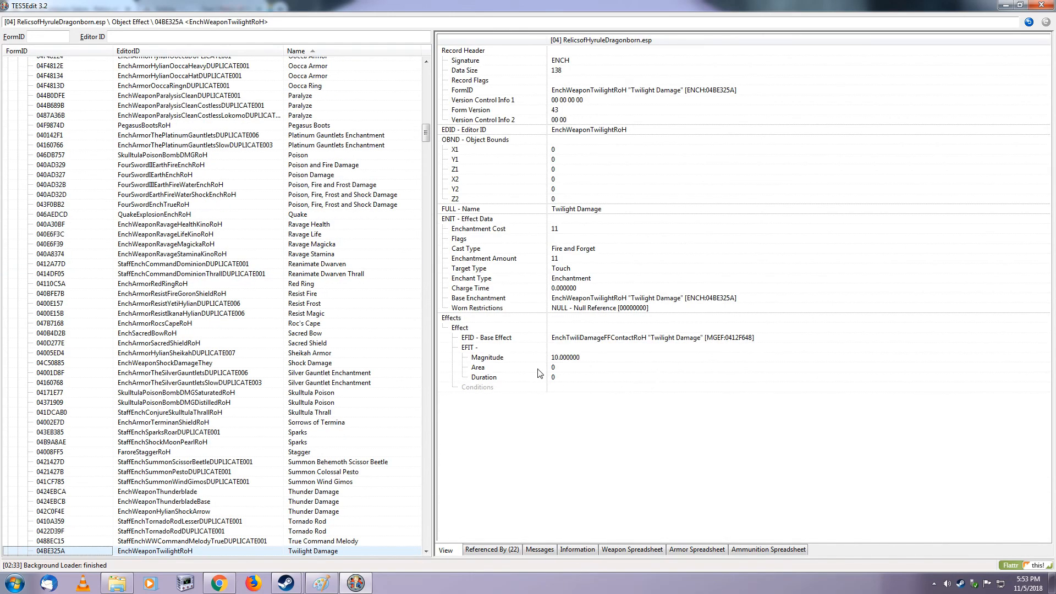
click(562, 361)
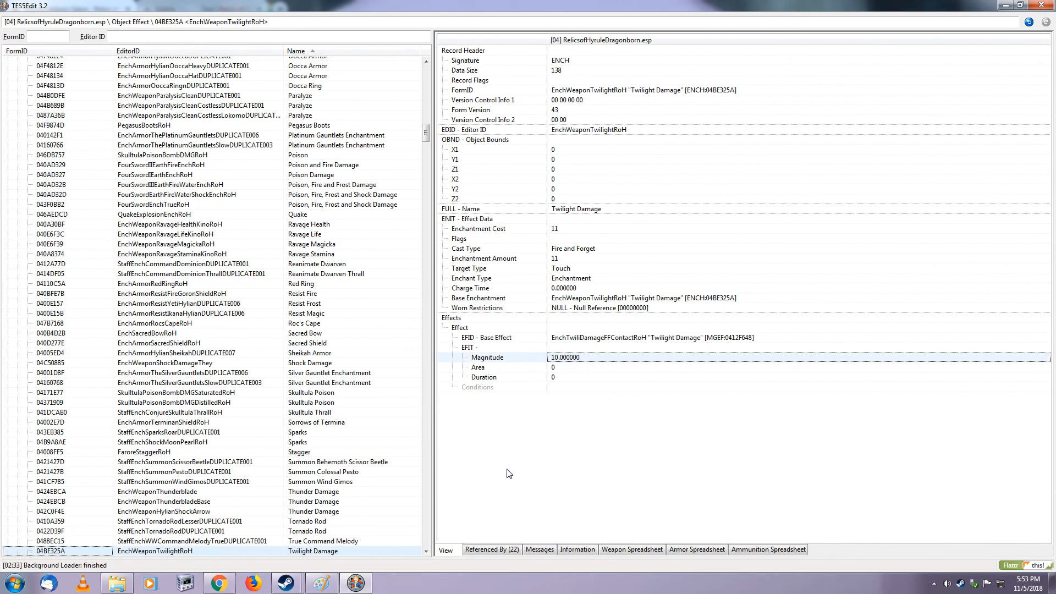
mouse_move(220, 584)
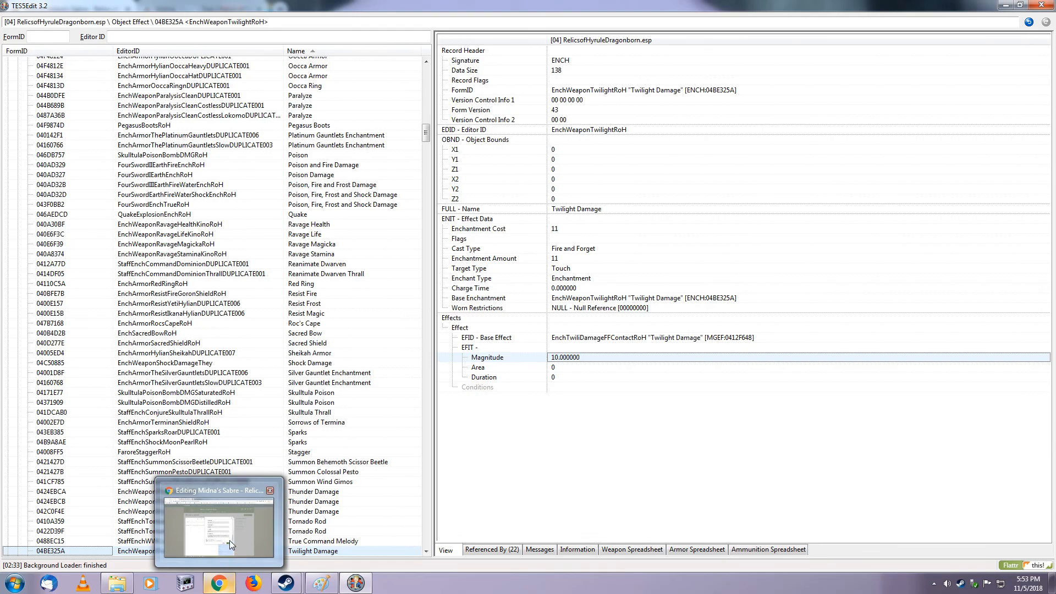
click(230, 540)
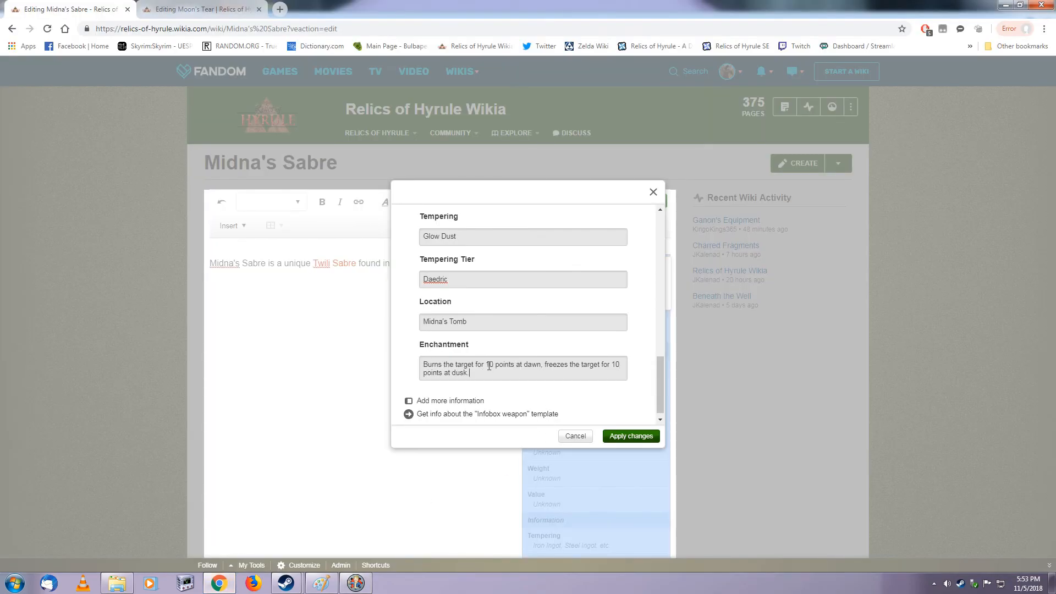
double_click(494, 365)
click(575, 373)
- Apply the infobox changes and review the filled infobox on the Midna's Sabre page
scroll(542, 365, up, 15)
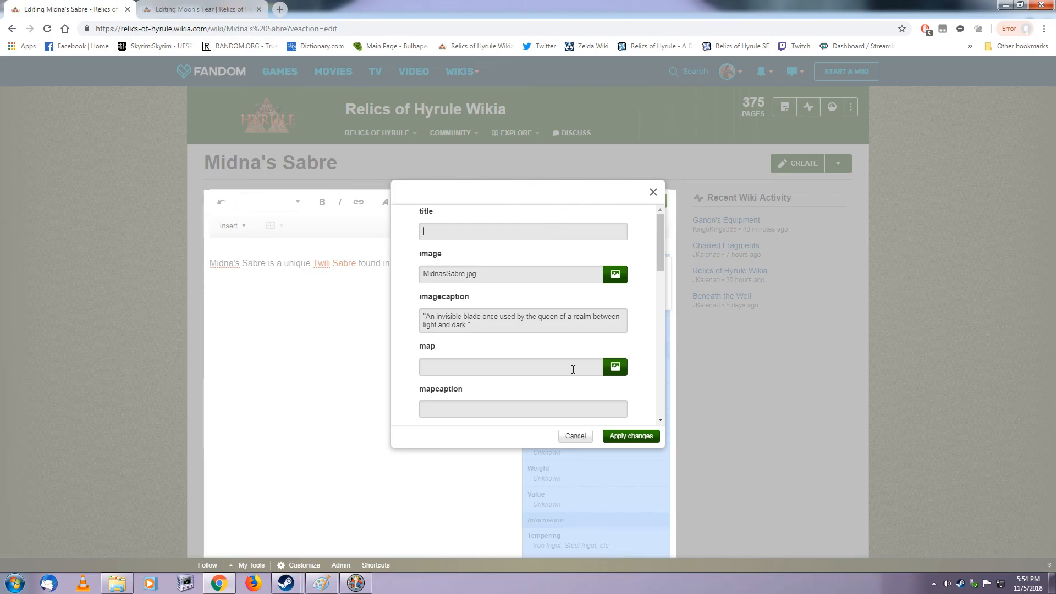
click(632, 436)
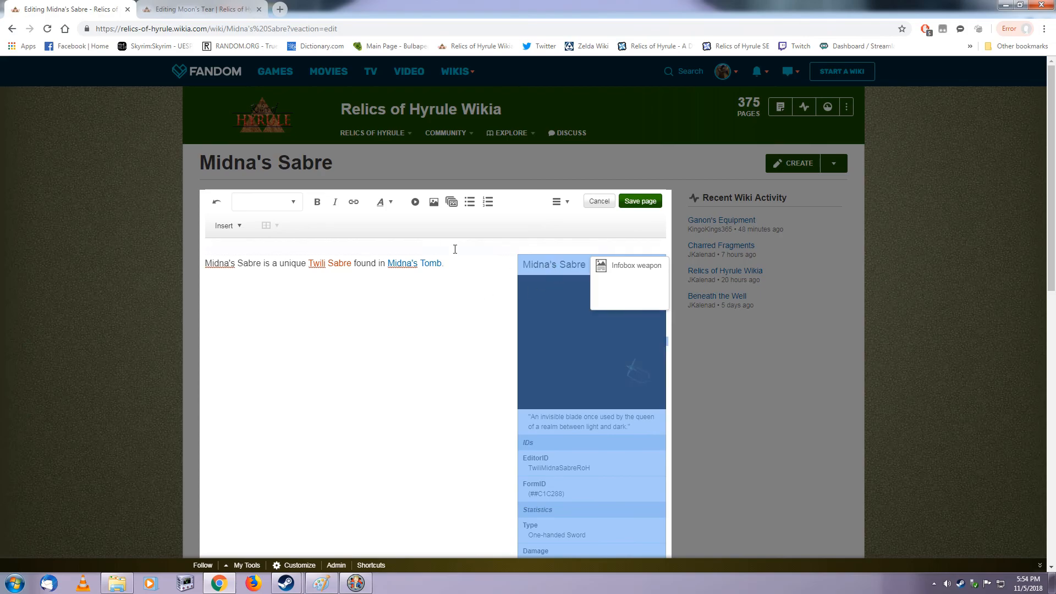
click(448, 319)
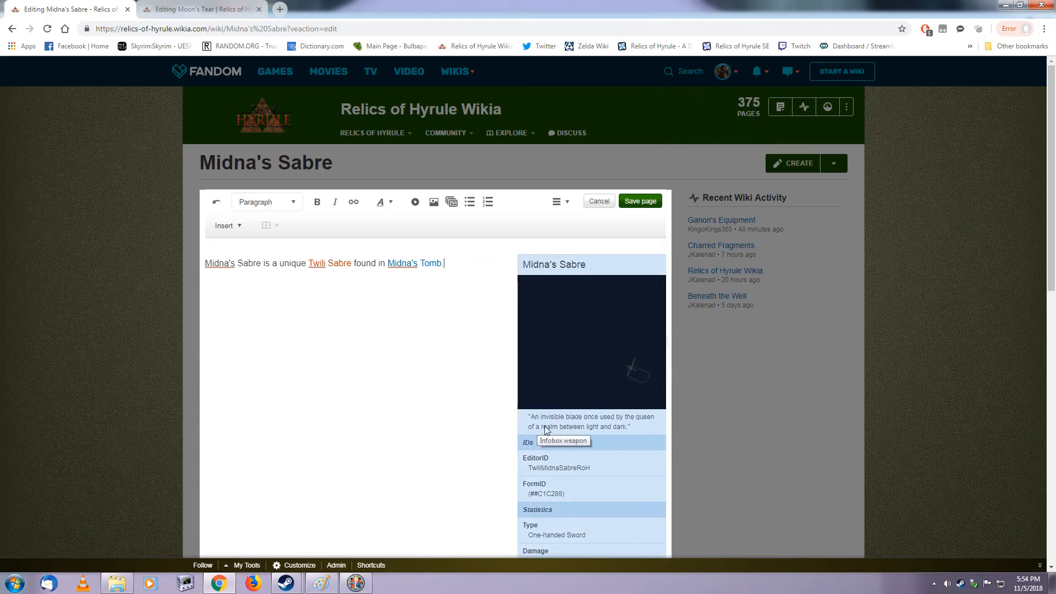
scroll(627, 423, down, 3)
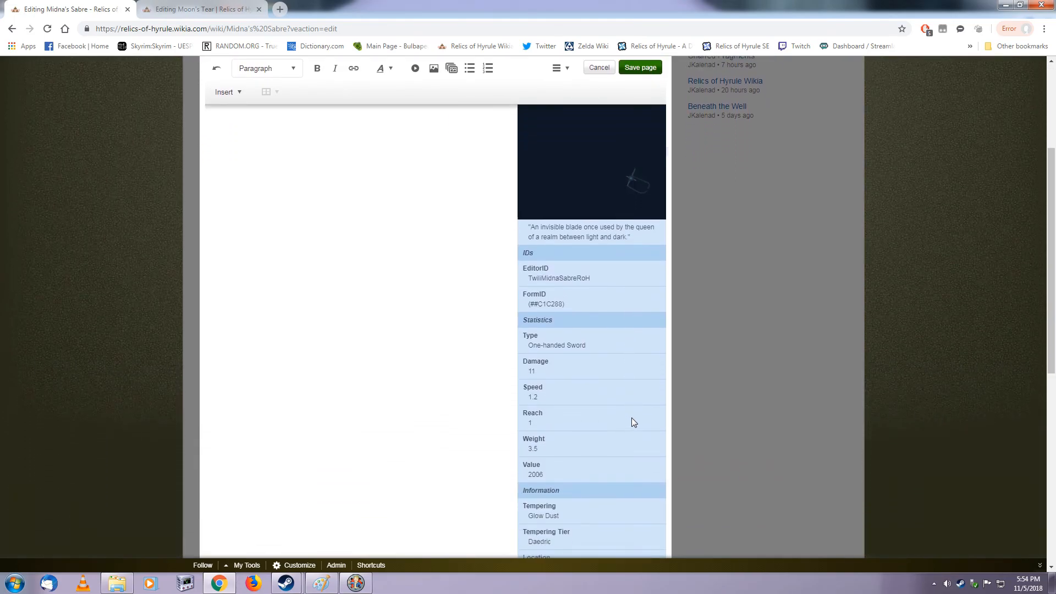
scroll(632, 419, down, 3)
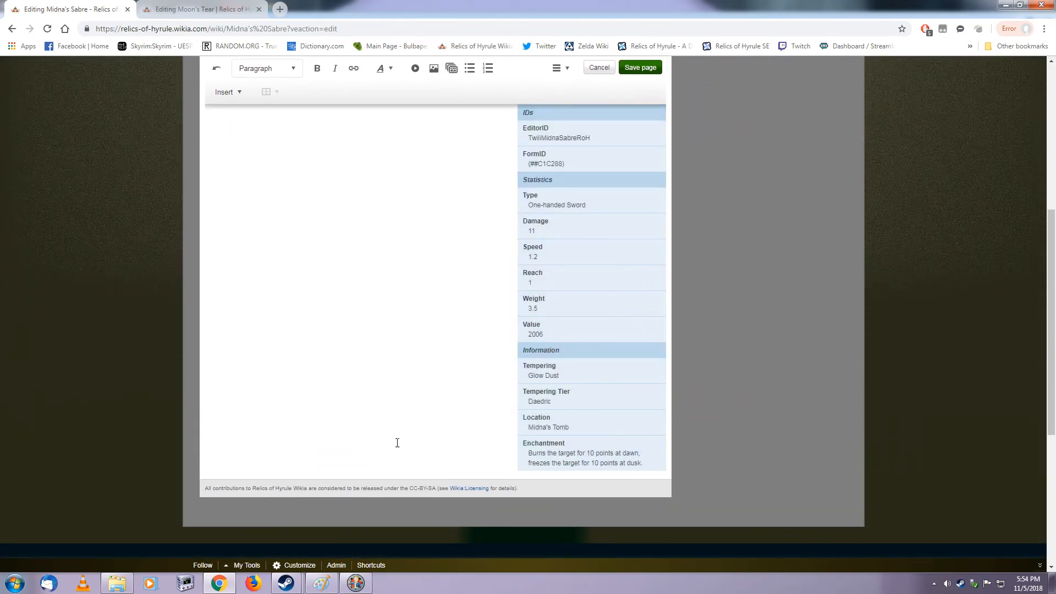
scroll(397, 443, up, 5)
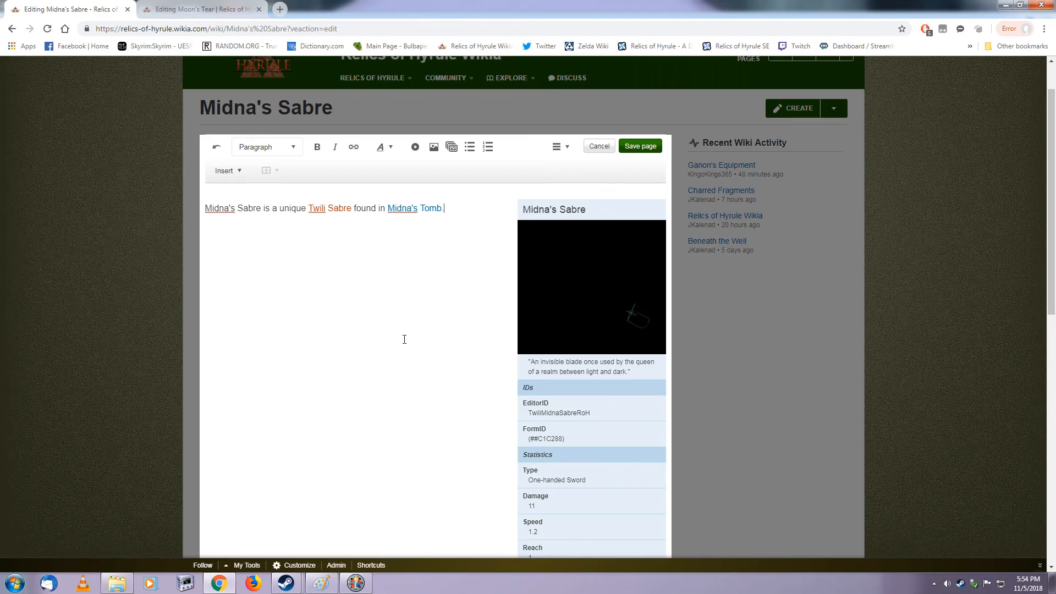
- Add a "Background and Inspiration" heading below the introductory paragraph of the Midna's Sabre page
key(Return)
click(292, 148)
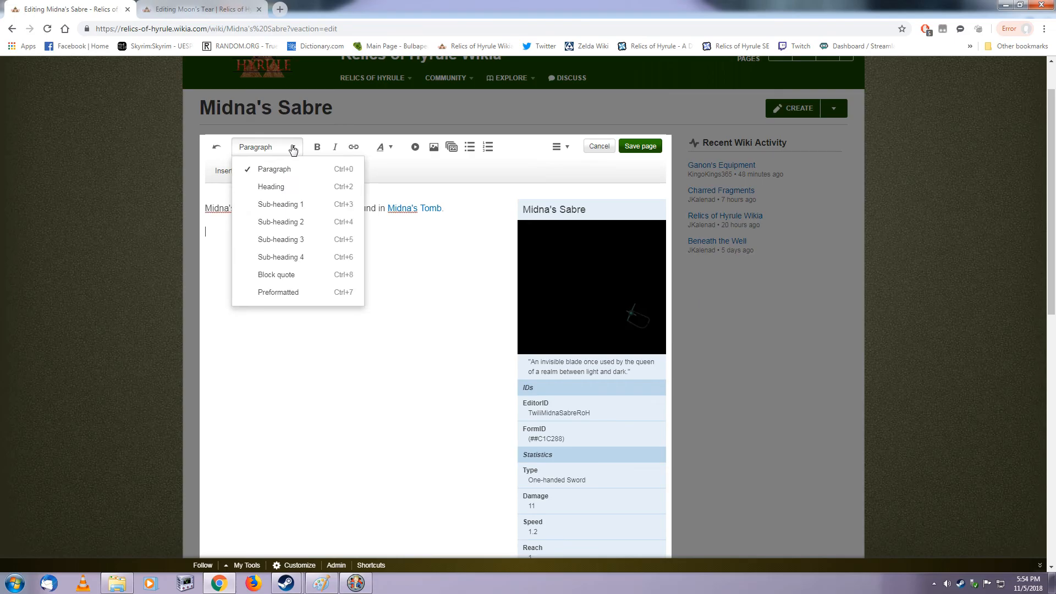
click(280, 187)
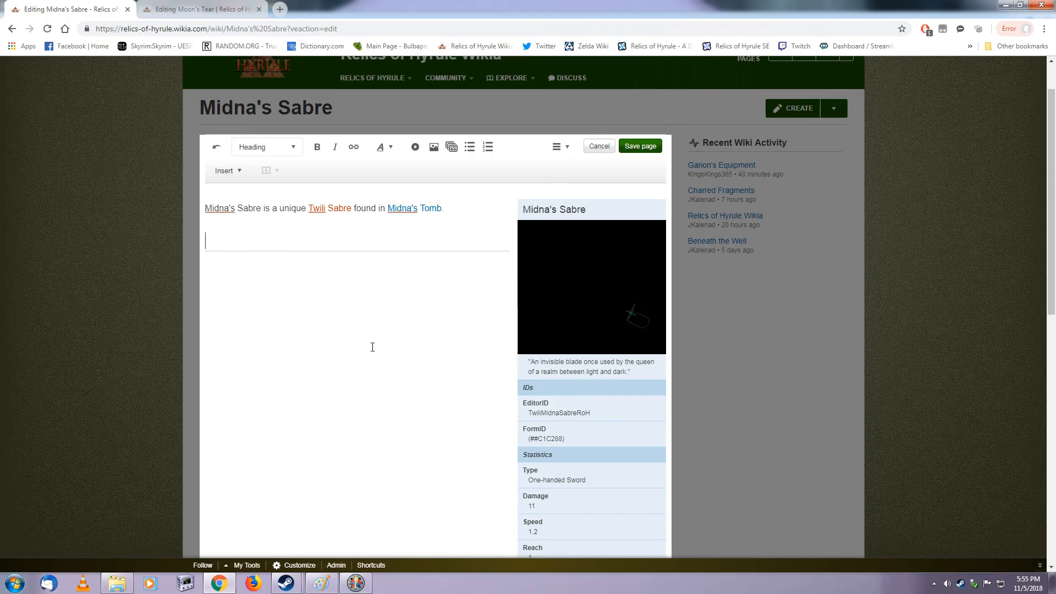
text(Backg)
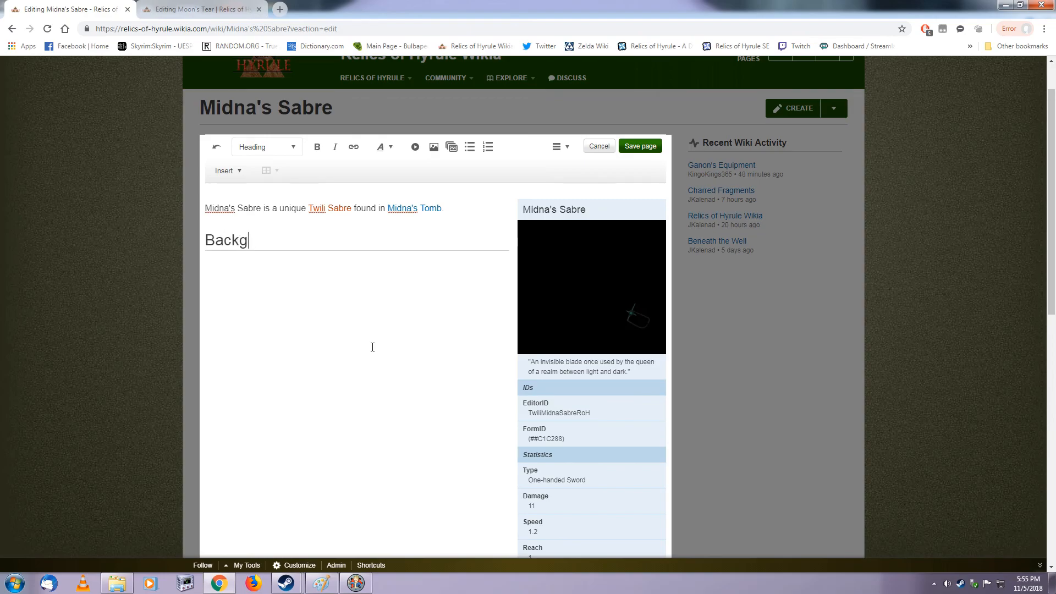
text(round and In)
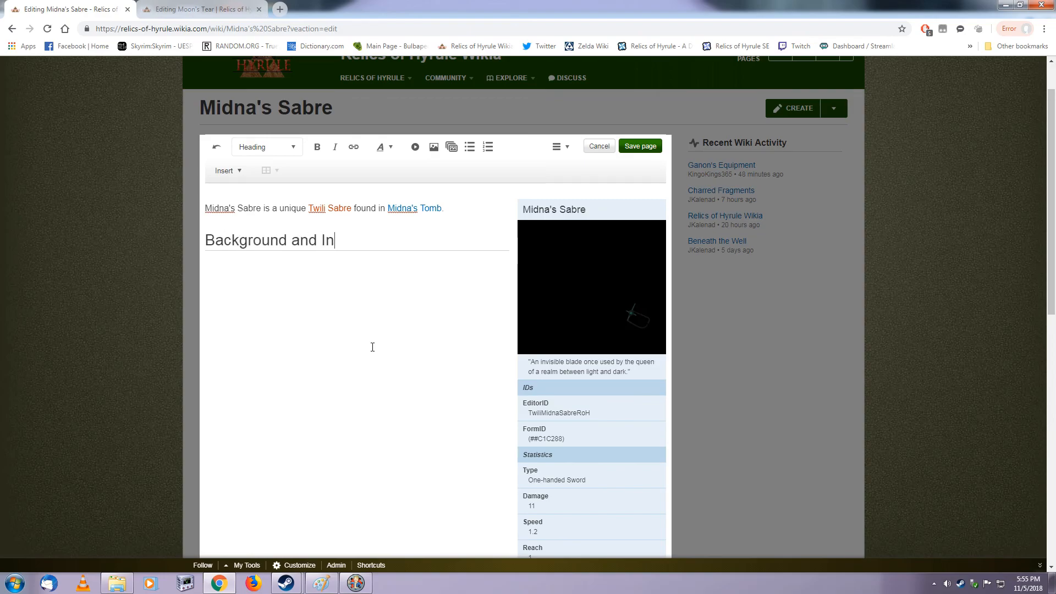
text(spiration)
key(Return)
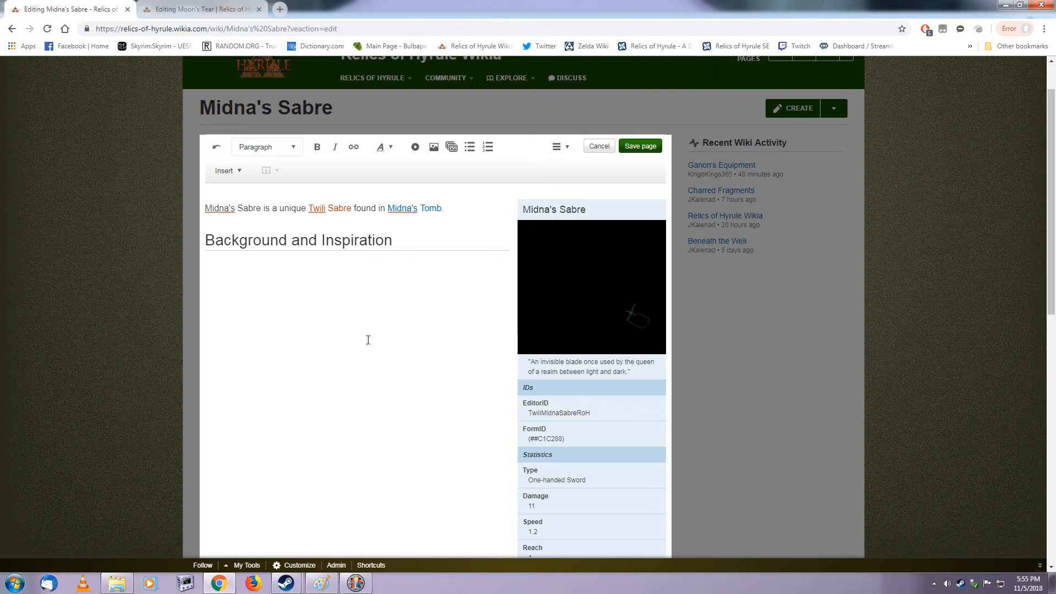
- Insert a "Lore" heading between the introductory paragraph and the Background and Inspiration heading
click(211, 238)
key(Return)
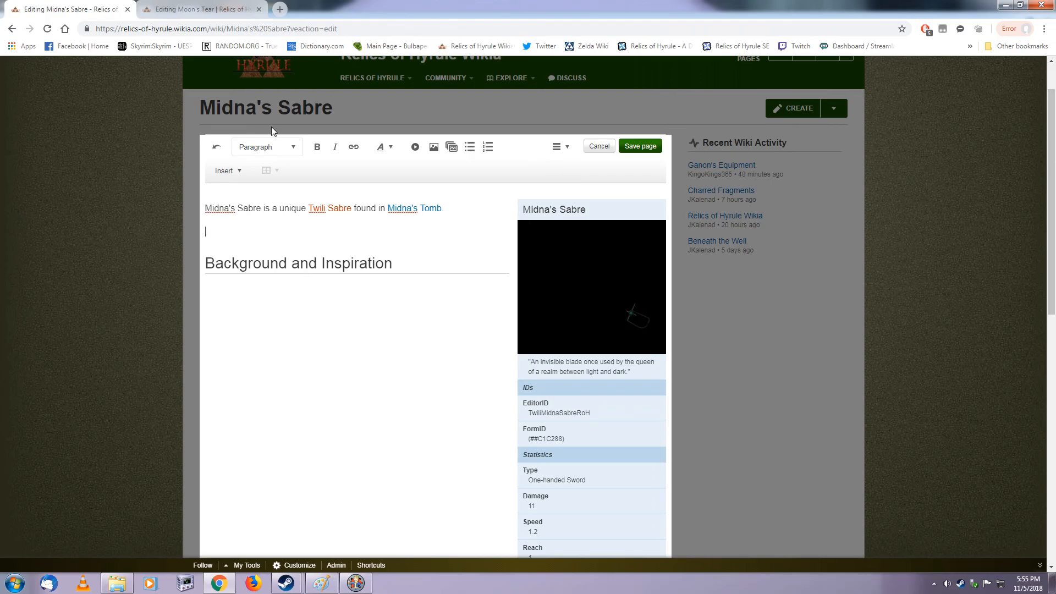
click(291, 146)
click(288, 184)
text(Lor)
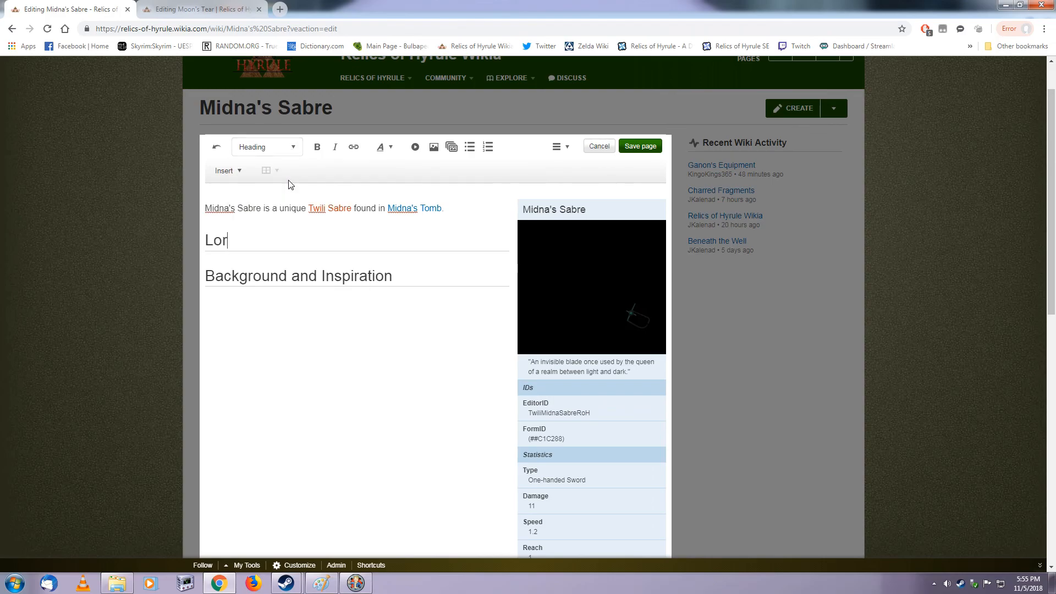
text(e)
click(401, 282)
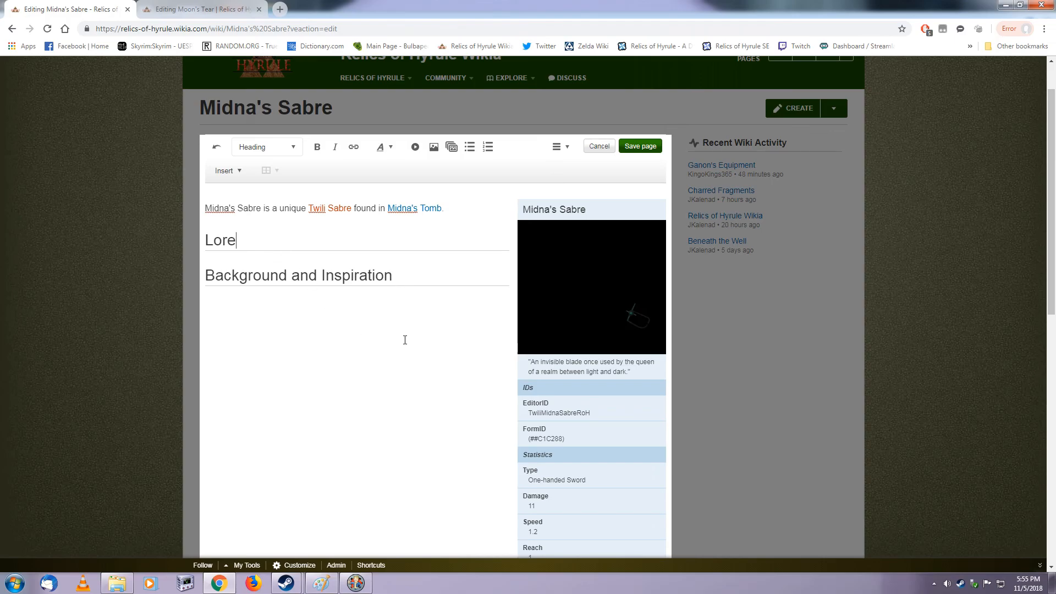
- Add a "See Also" heading at the end of the article with the entries "Twili Weapons" and "Midna's Tomb" on separate lines below it
key(Return)
click(296, 147)
click(303, 188)
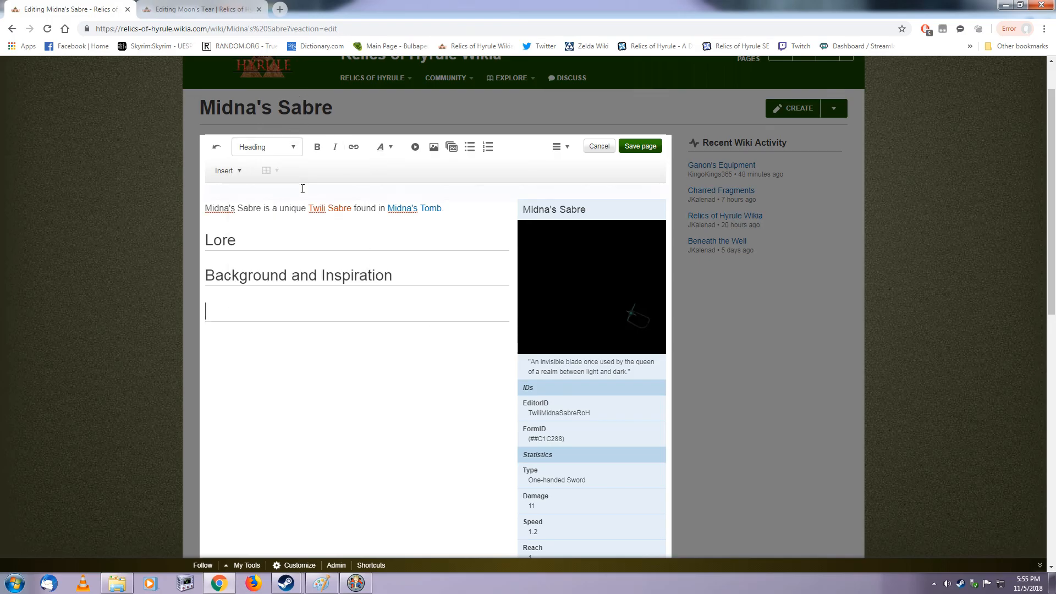
text(See Also)
key(Return)
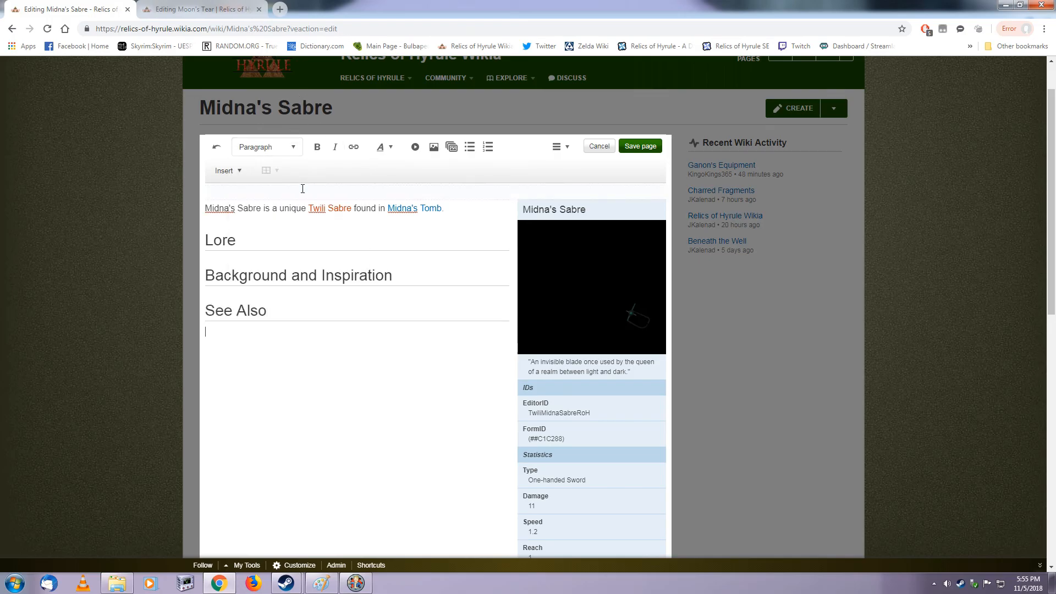
text(Twili Weapons)
key(Return)
text(Midna's)
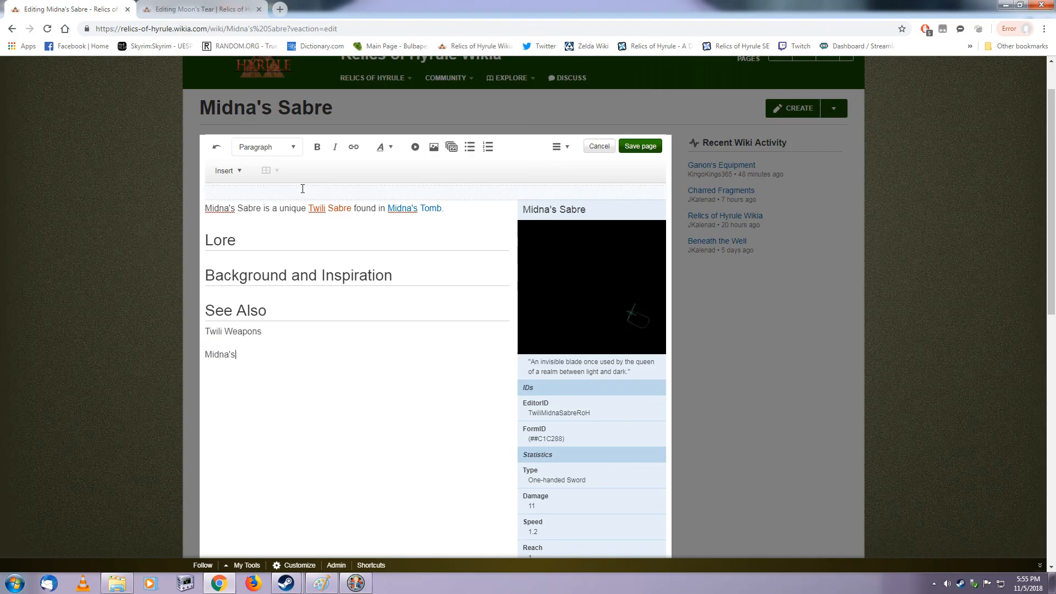
text( Tomb)
- Link the See Also entries Twili Weapons and Midna's Tomb to the wiki pages of the same names
drag(286, 333, 207, 331)
click(354, 147)
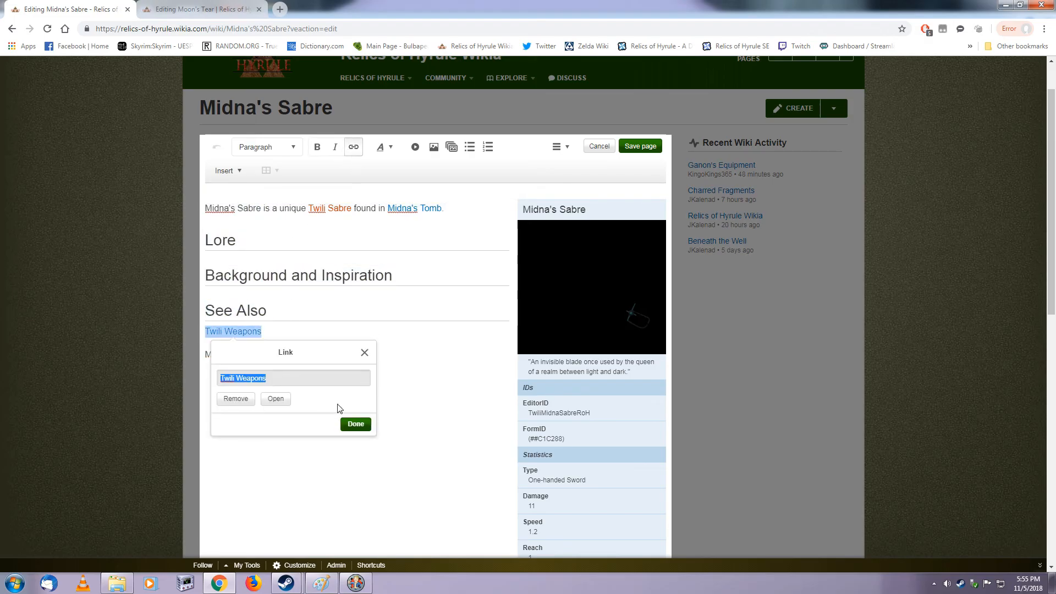
click(355, 423)
drag(373, 354, 204, 354)
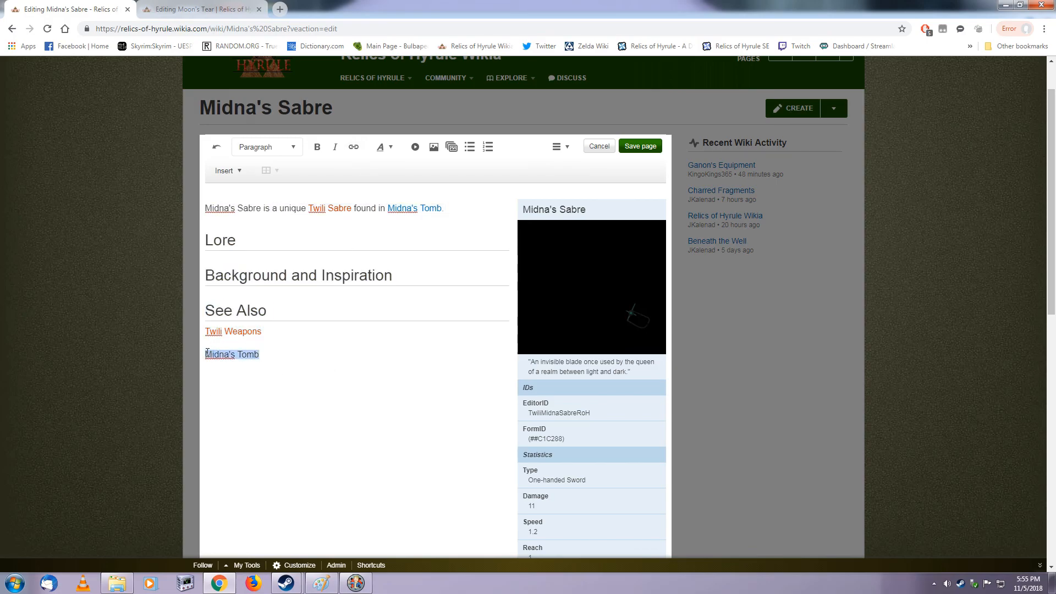
click(353, 146)
click(354, 444)
- Extend the introductory paragraph with "It has an invisible blade" after the Midna's Tomb sentence
key(Return)
key(BackSpace)
text(Ir)
key(BackSpace)
text(t has aan in)
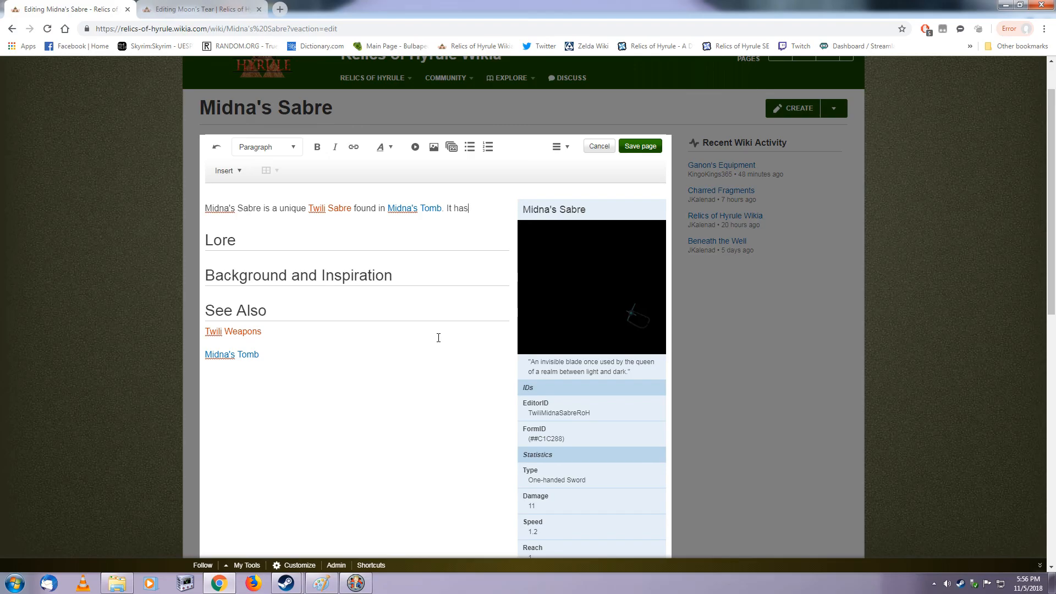
key(BackSpace)
key(BackSpace)
key(BackSpace)
key(BackSpace)
key(BackSpace)
text(n invicible)
key(BackSpace)
key(BackSpace)
key(BackSpace)
key(BackSpace)
key(BackSpace)
text(sible blade)
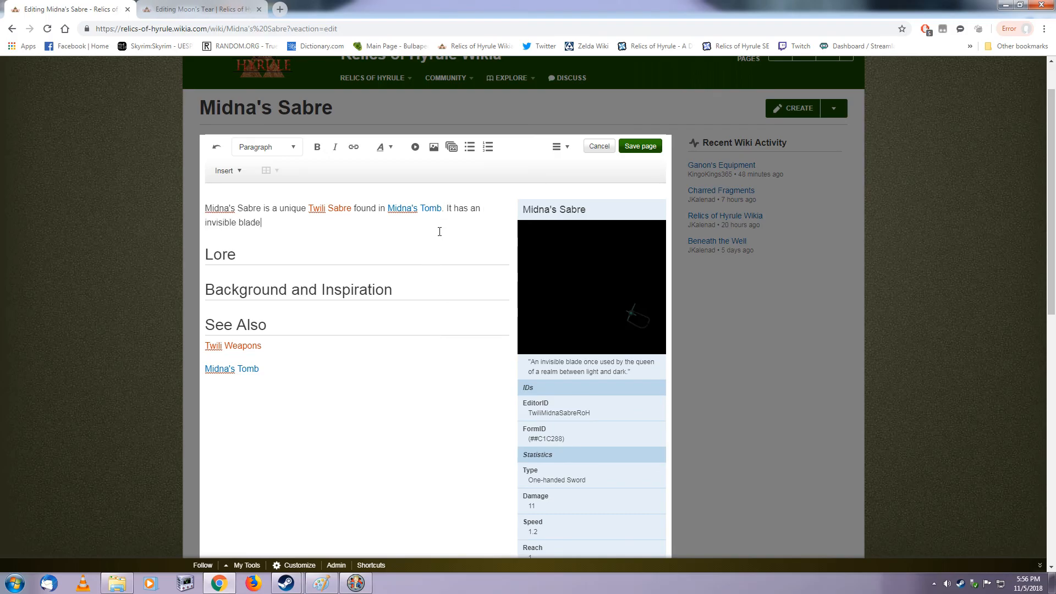
- Merge the blade remark into the first sentence as "that has an invisible blade." and begin a new sentence, "It is equal in strength to a"
click(446, 209)
key(BackSpace)
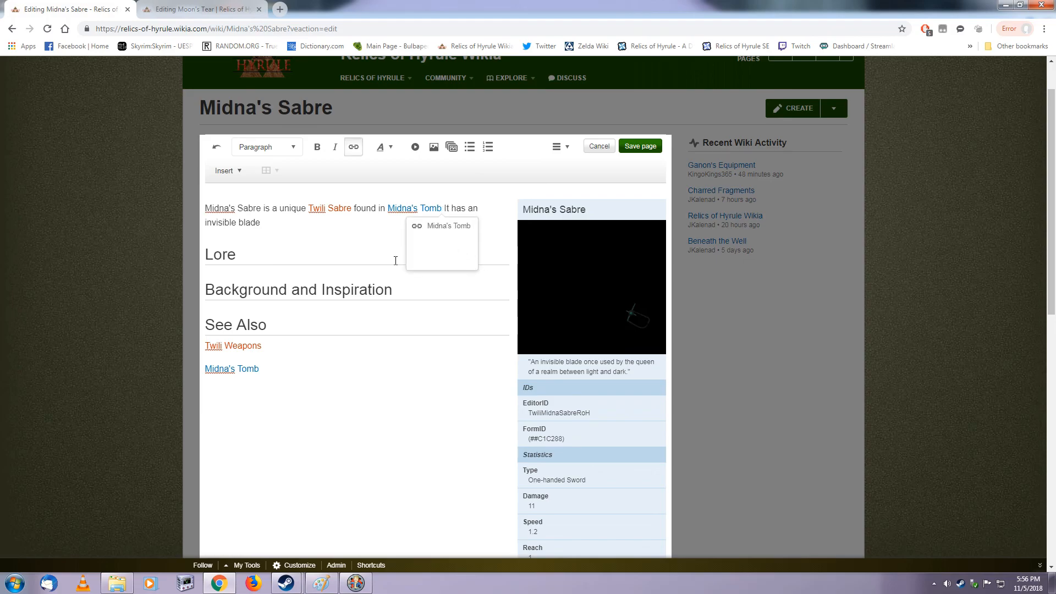
key(Delete)
key(Delete)
key(Delete)
text(that)
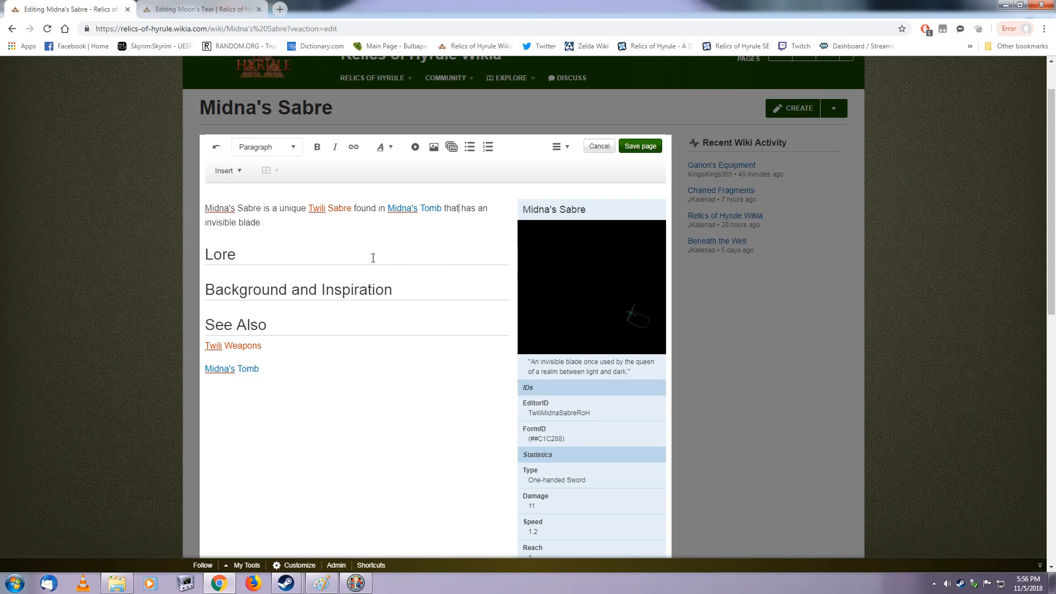
text( has an invisible blade. It is equal in strength to )
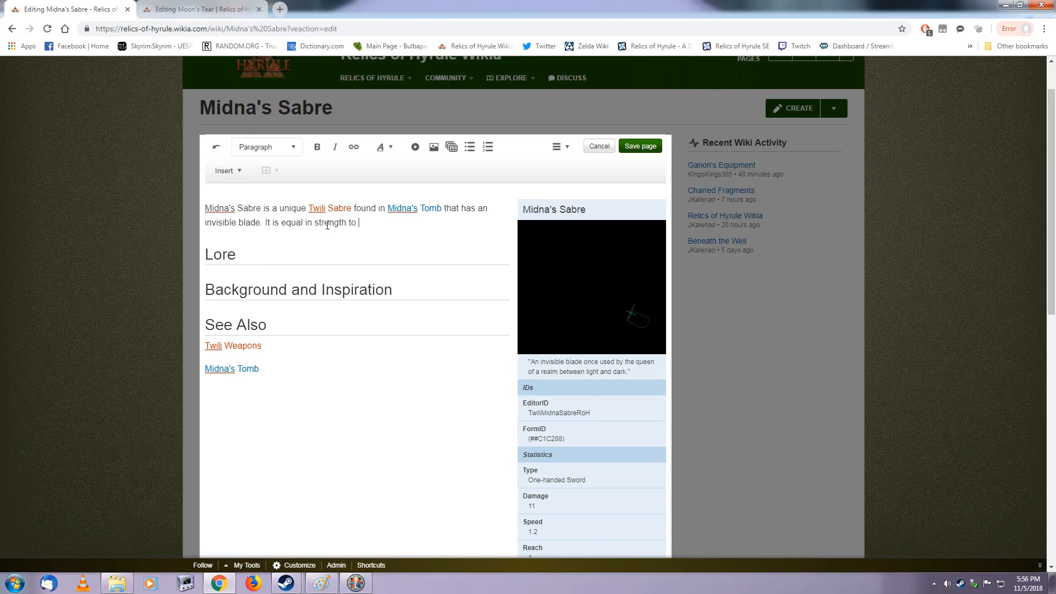
text(a)
- Open the UESP Skyrim wiki in a new tab, search for skyrim weapons and examine the base damage values in the Swords table
middle_click(157, 46)
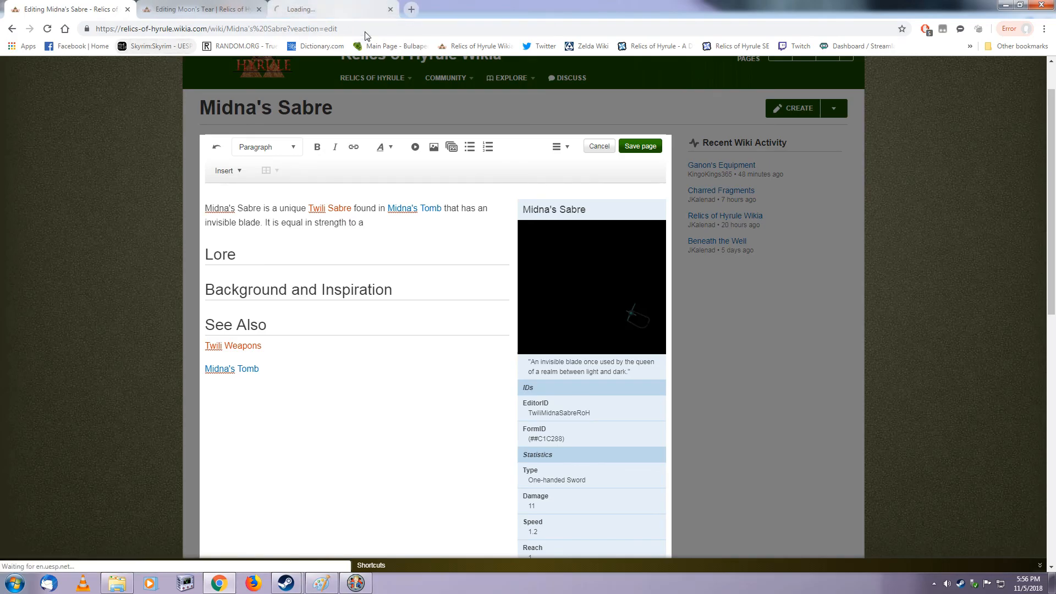
click(341, 10)
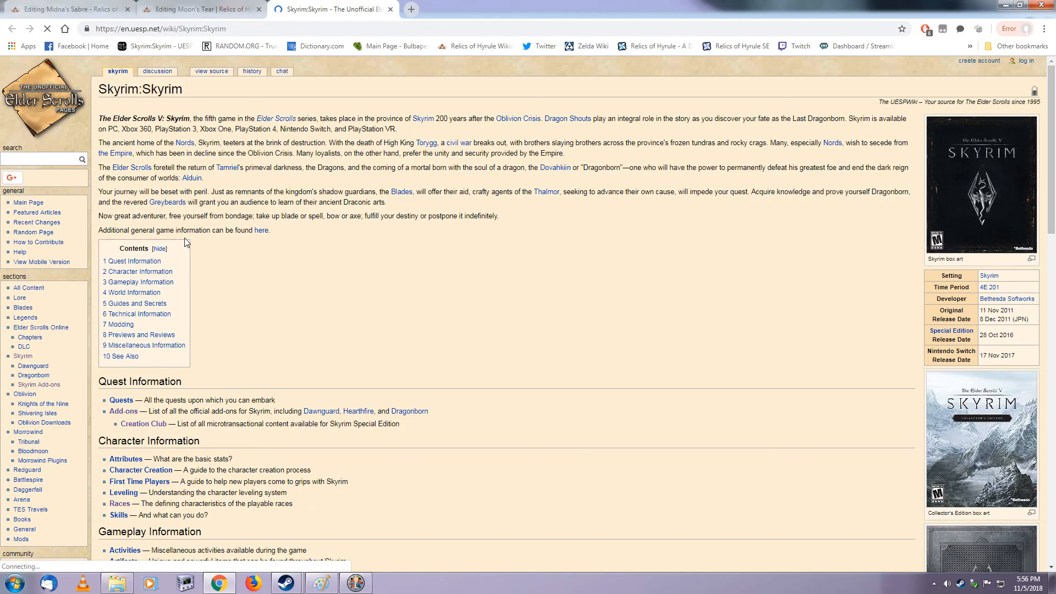
text(skyrim wep)
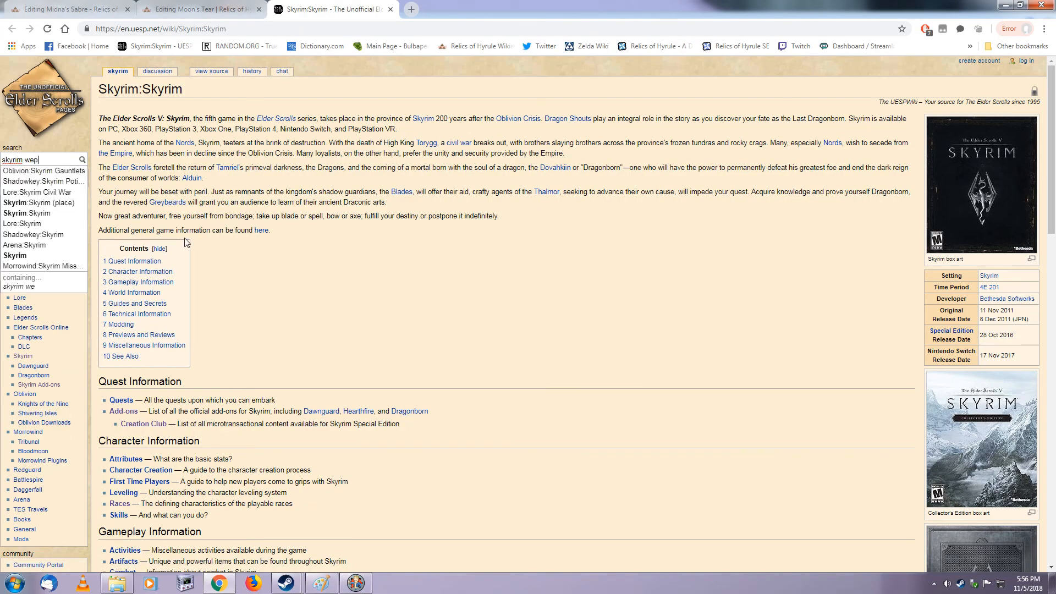
key(BackSpace)
text(apons)
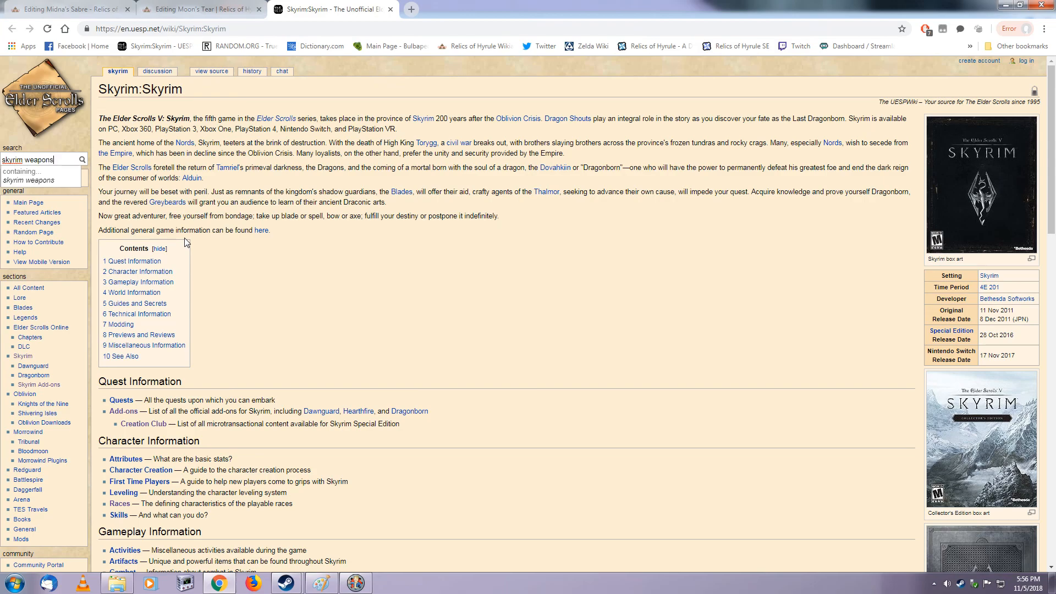
key(Return)
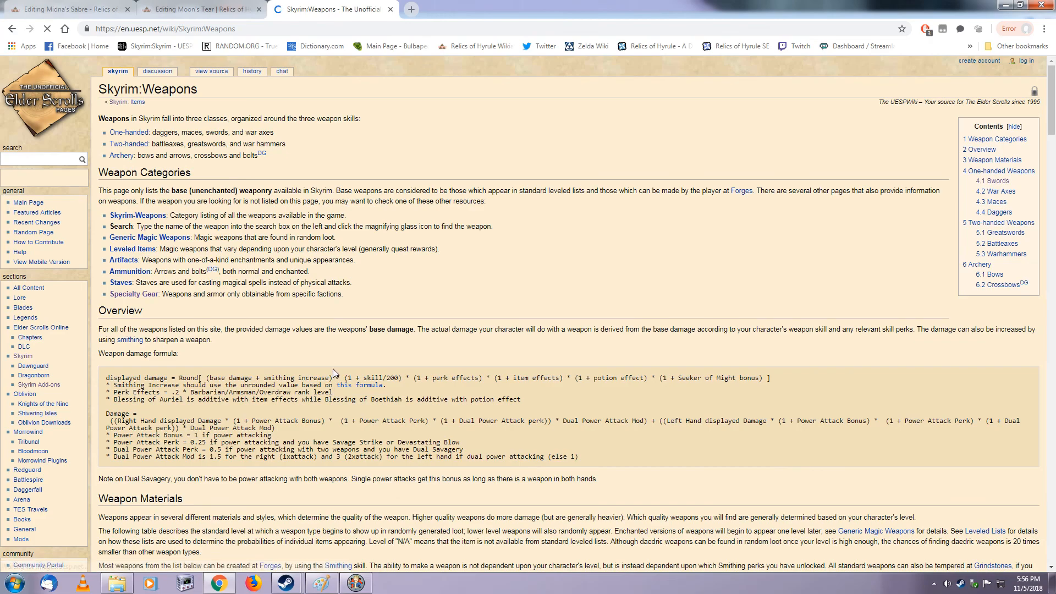
scroll(319, 418, down, 20)
scroll(305, 434, up, 1)
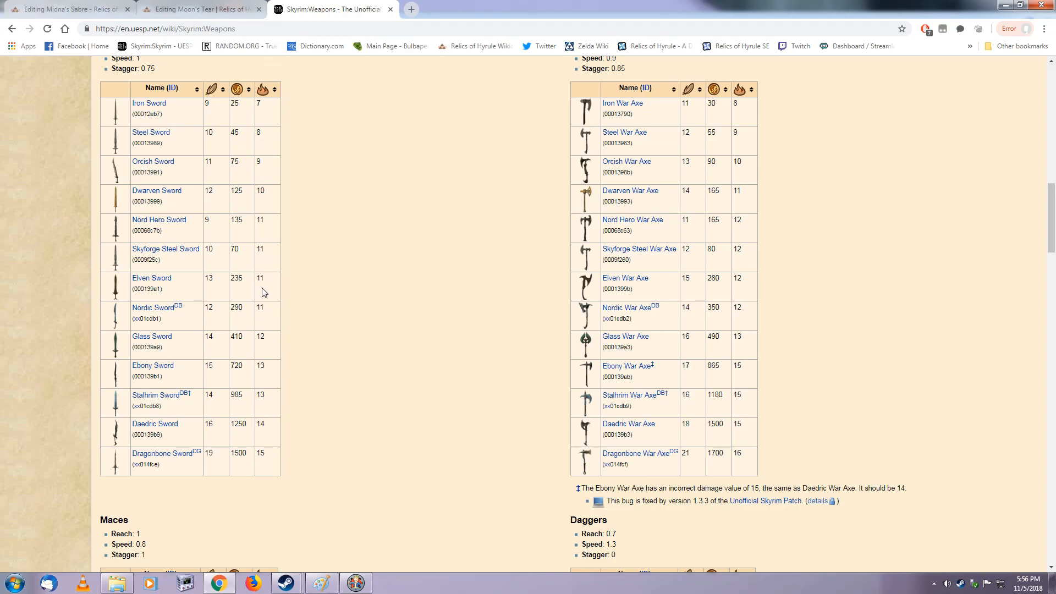
- Back on the Midna's Sabre page, continue the strength comparison with "an Elven Sword, but swings"
click(187, 9)
click(70, 10)
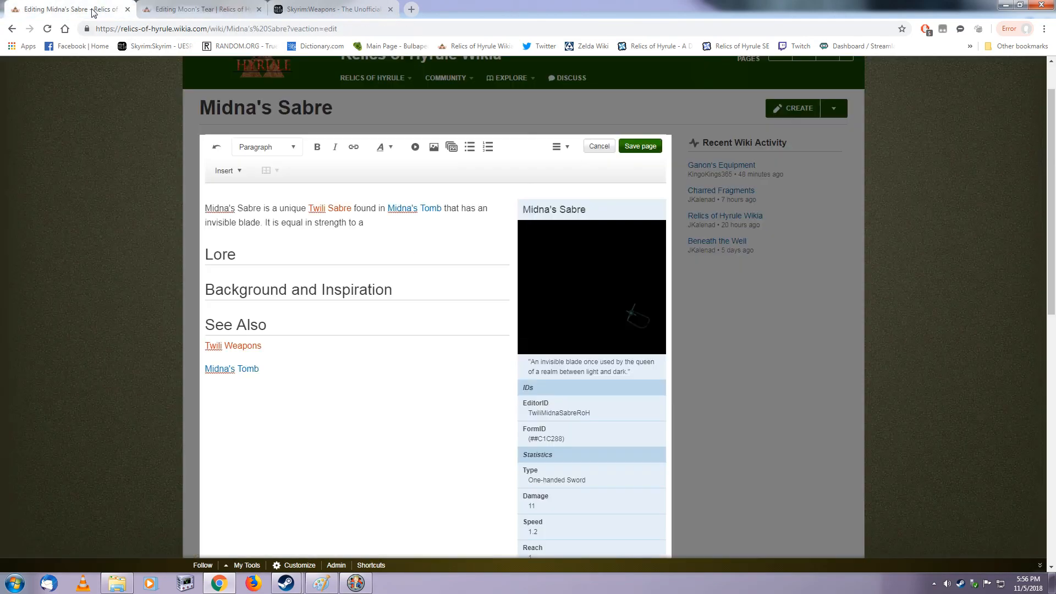
key(BackSpace)
text(n Elven Sword, but swings)
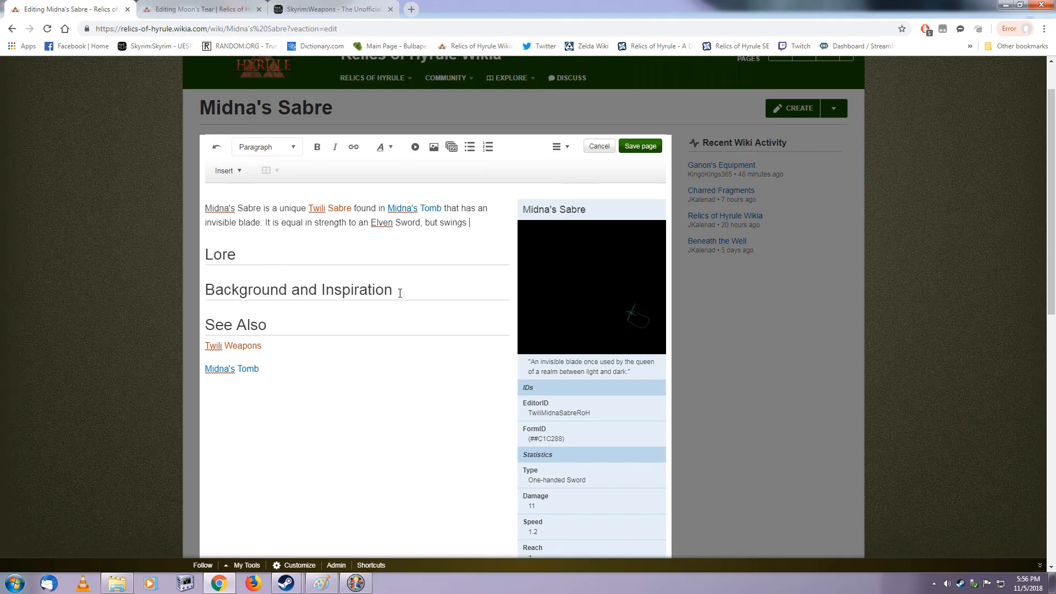
- Check the speed values of swords and the other one-handed weapons on the UESP weapons page
click(303, 6)
scroll(479, 330, up, 6)
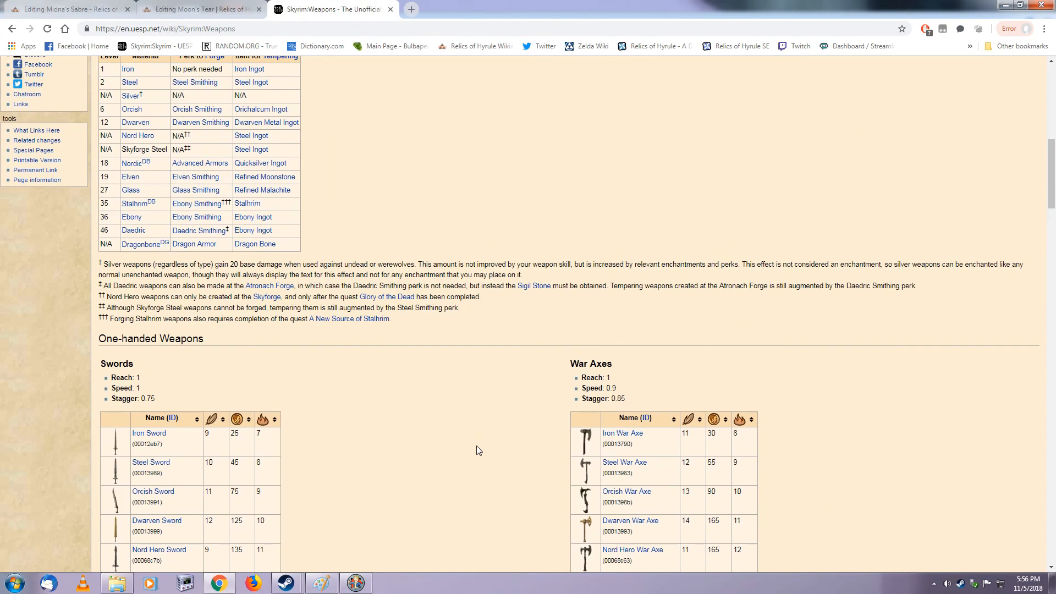
scroll(476, 448, down, 9)
scroll(479, 452, down, 3)
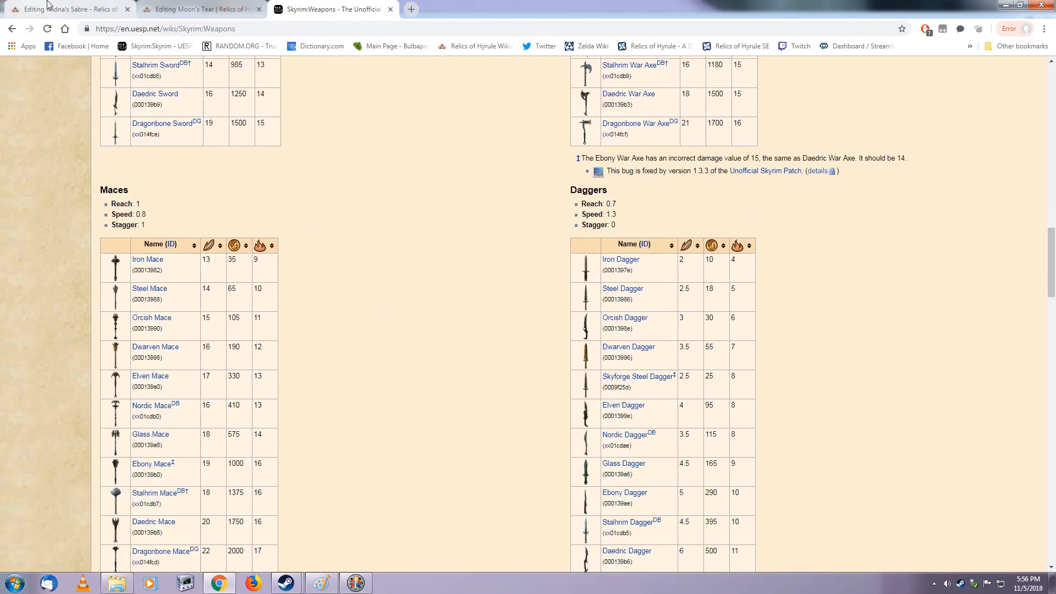
- Finish the comparison sentence on the Midna's Sabre page with "more quickly and weighs less."
click(72, 9)
text(more quickly.)
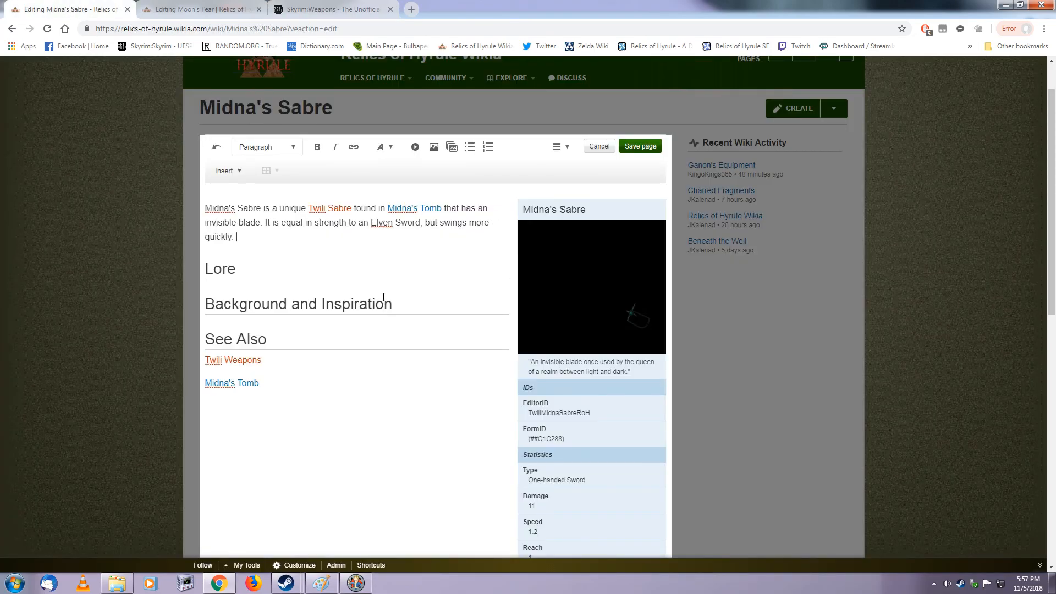
key(BackSpace)
text(and weight)
key(BackSpace)
key(BackSpace)
text(s)
scroll(429, 349, down, 1)
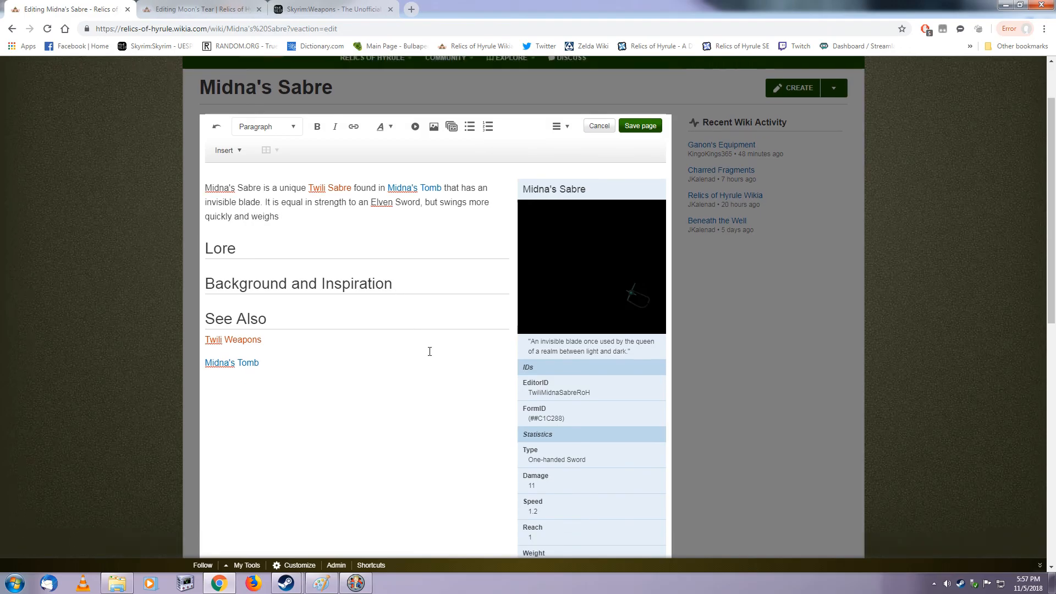
scroll(429, 349, up, 1)
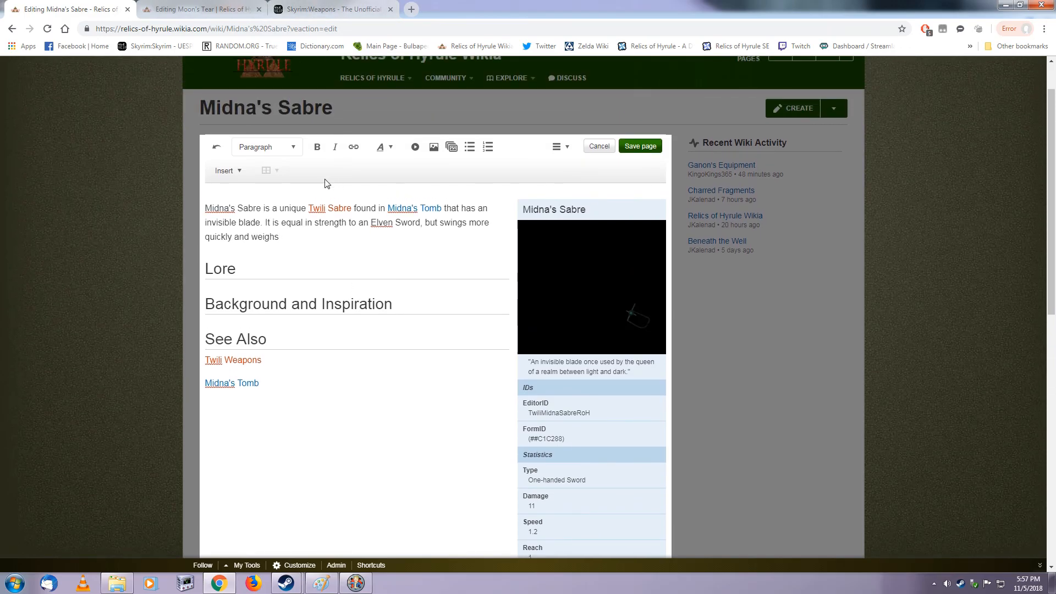
text(less.)
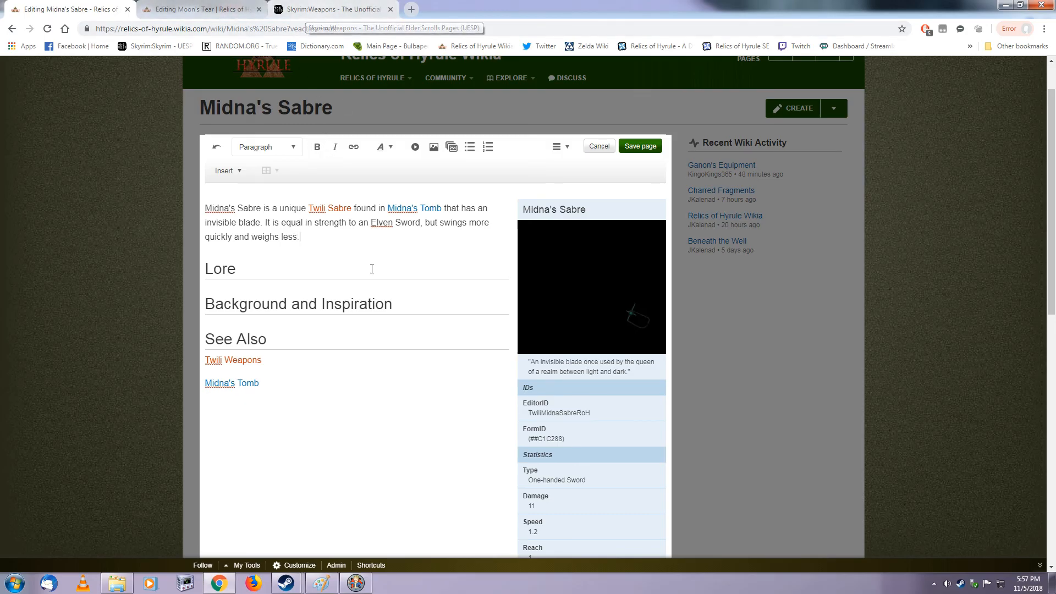
- Add a second introductory paragraph above the Lore heading reading "It is tempered with a sample of Glow Dust."
key(Return)
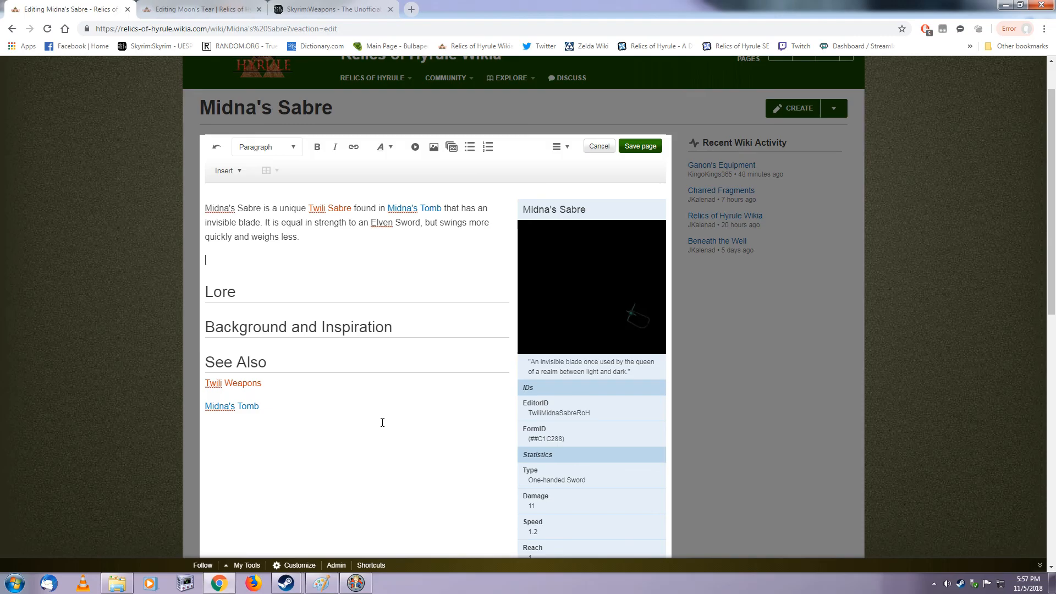
text(I)
text(It is tempered )
text(with a )
text(single of)
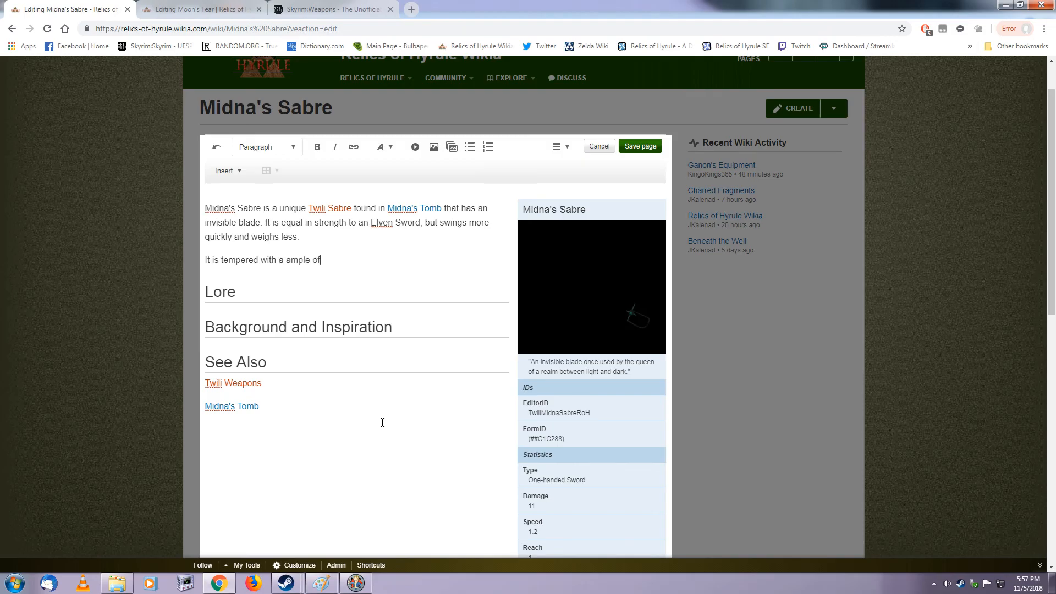
key(BackSpace)
key(BackSpace)
key(BackSpace)
key(BackSpace)
key(BackSpace)
key(BackSpace)
key(BackSpace)
key(BackSpace)
key(BackSpace)
text(sample of Glow Dust.)
- Select the words "Glow Dust" in the second paragraph, find the Skyrim:Glow Dust article on UESP, and copy its address
drag(324, 267, 367, 262)
click(330, 9)
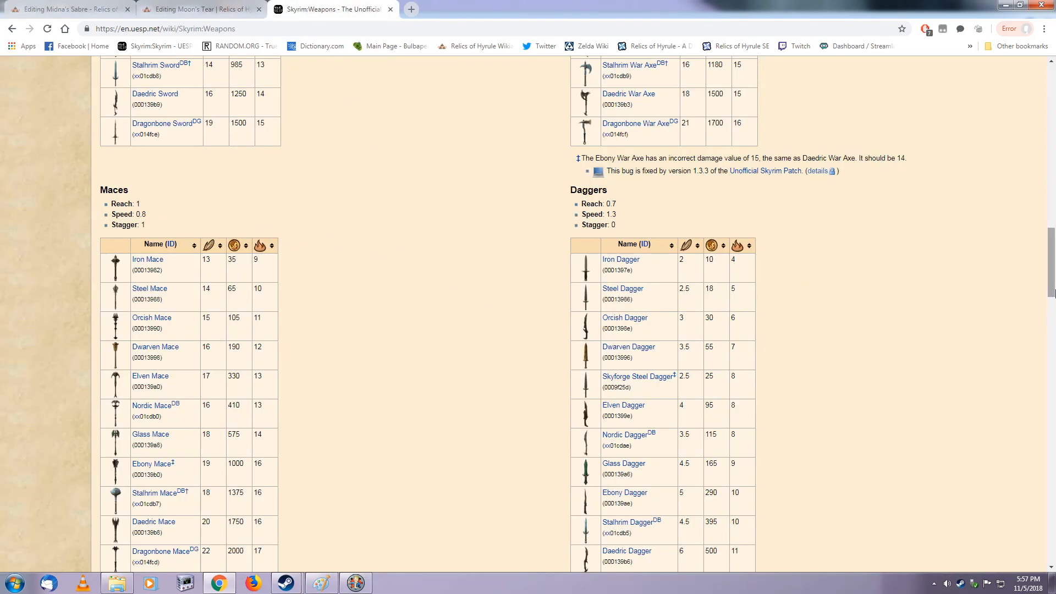
drag(1054, 294, 1054, 122)
text(glow dust)
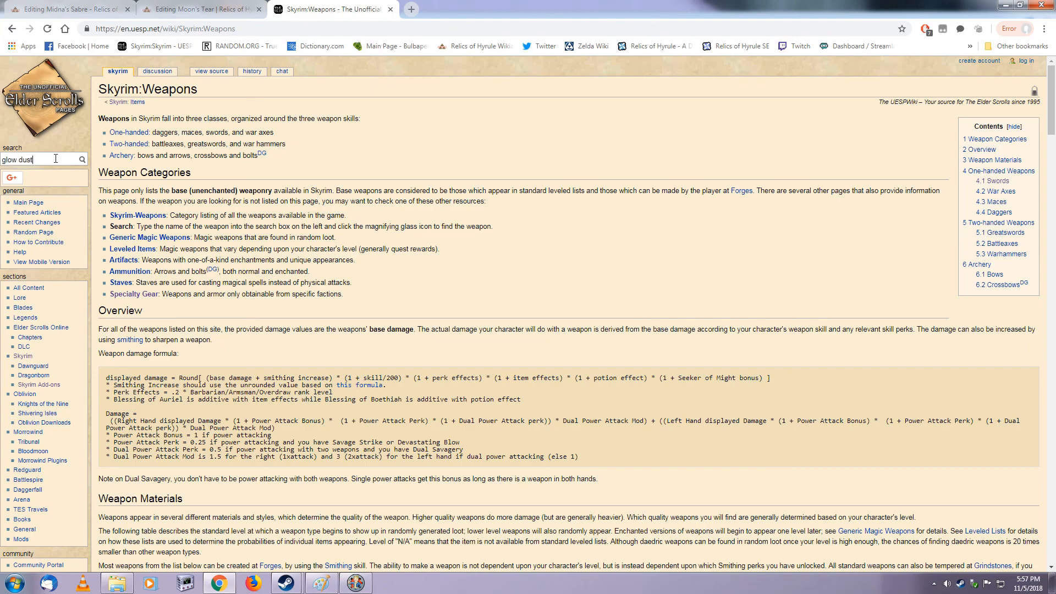
key(Return)
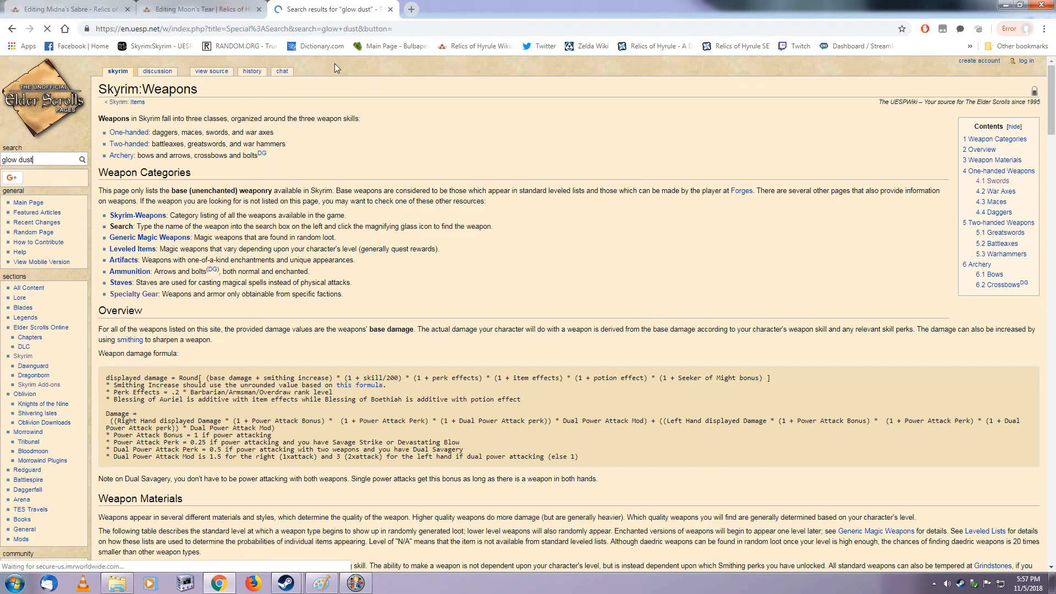
click(150, 187)
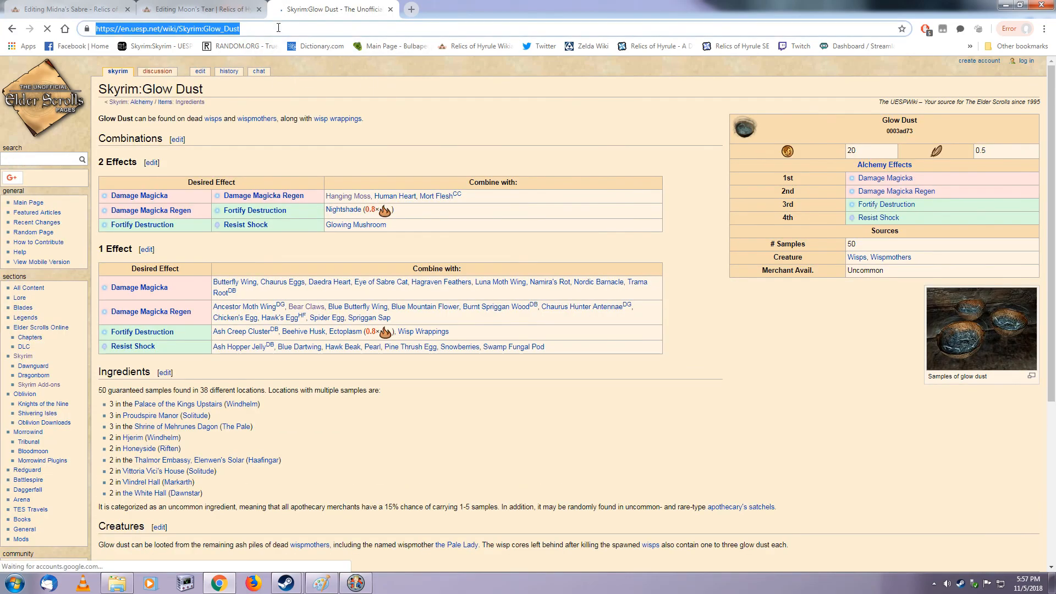
click(66, 8)
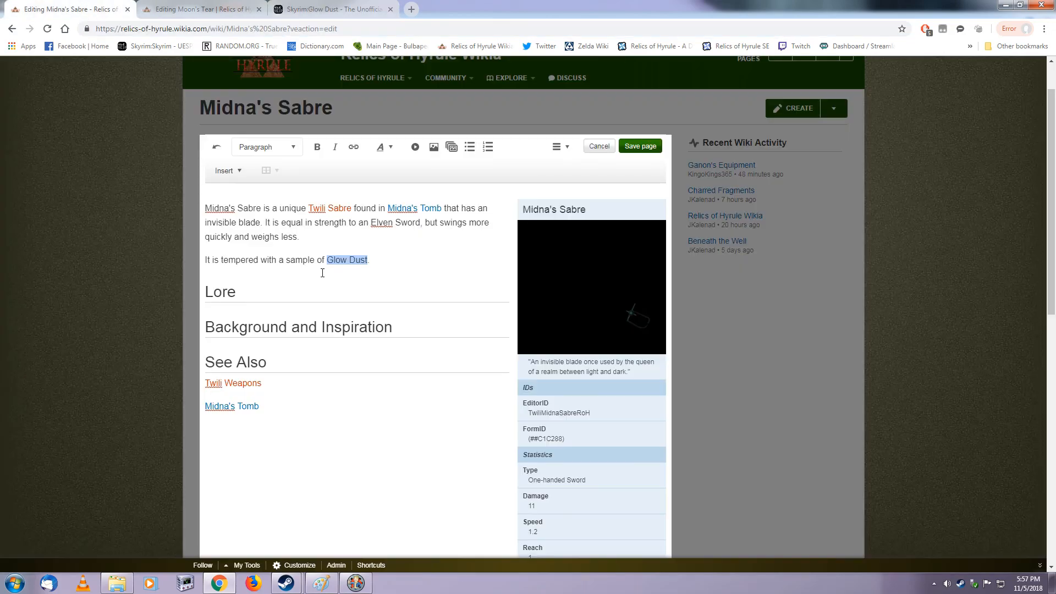
click(354, 150)
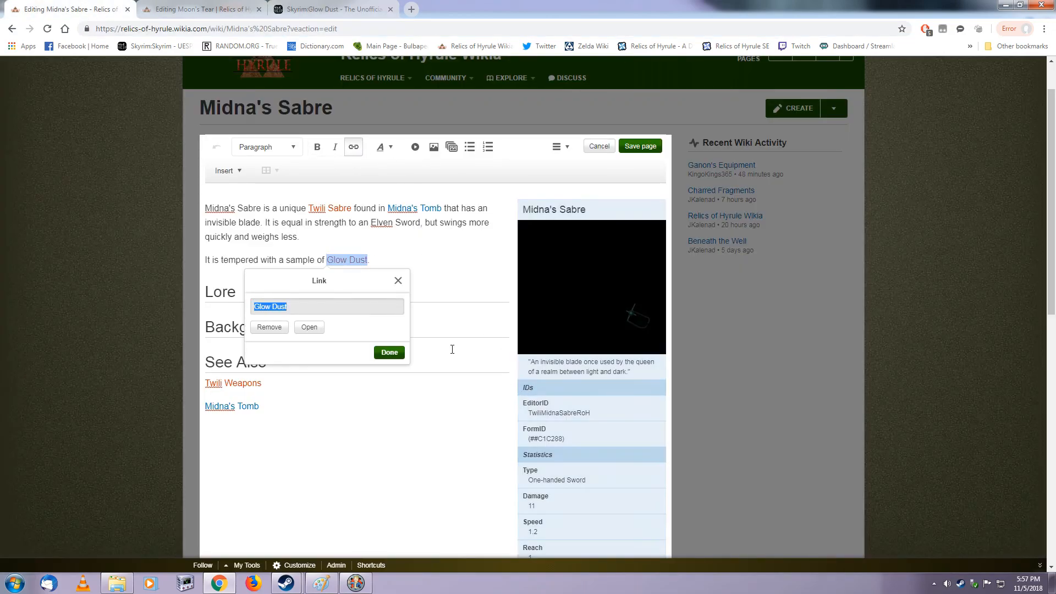
text(https://en.uesp.net/wiki/Skyrim:Glow_Dust)
click(391, 339)
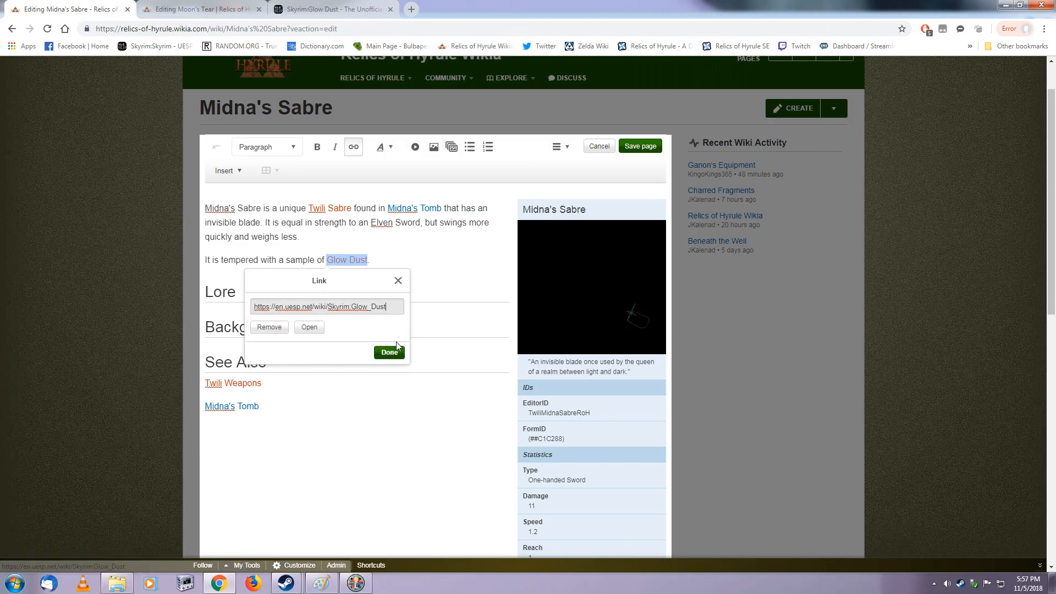
click(387, 350)
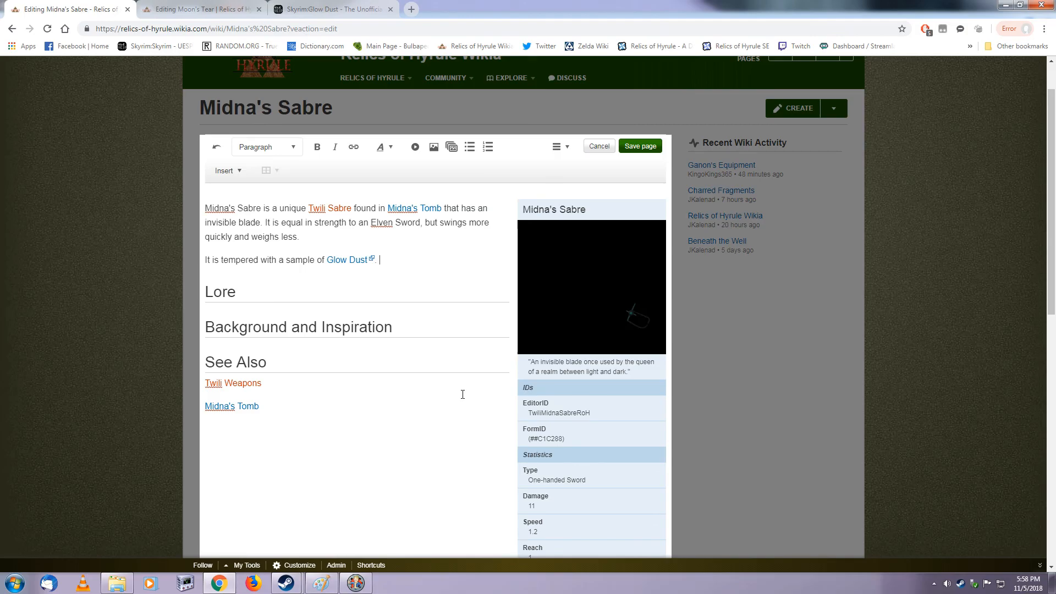
- Append to the second paragraph: "Foes struck by Midna's Sabre will take 10 points of Fire Damage at dawn, and 10 points of Frost damage at dusk."
text(Foes struck by Midna's Sab)
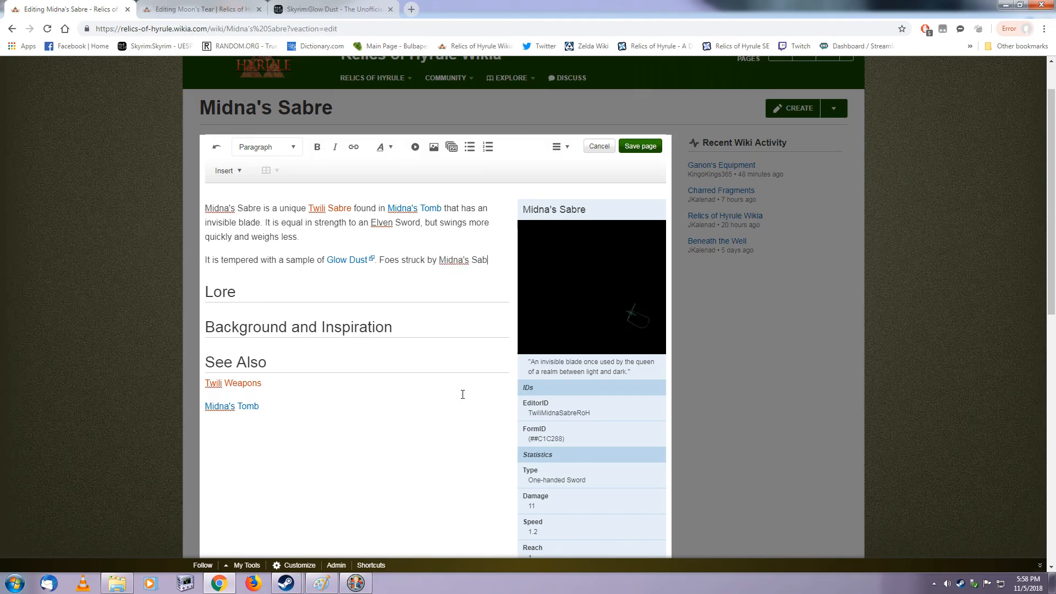
text(re will t)
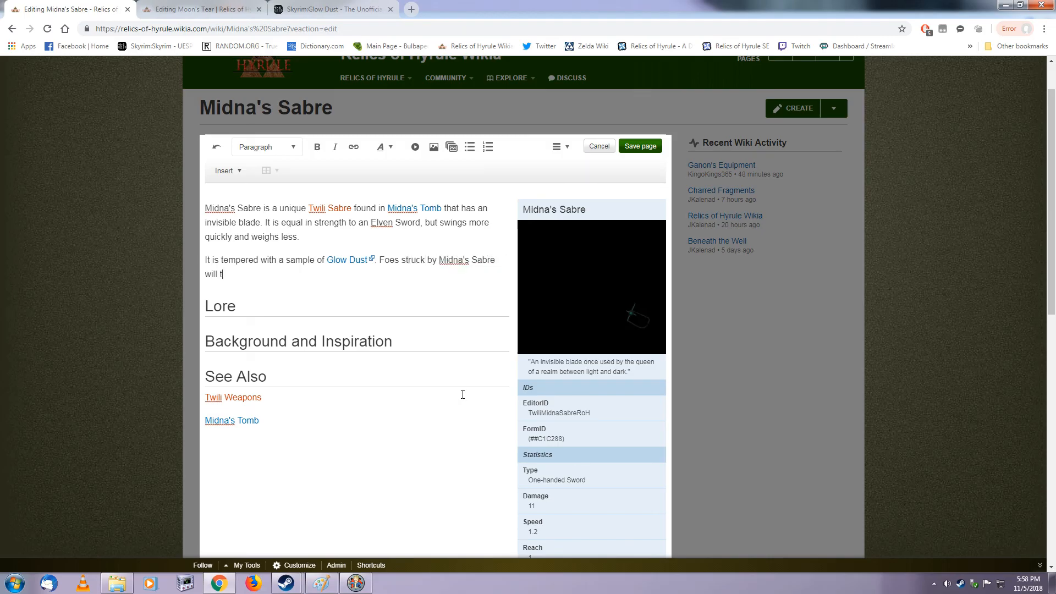
text(ake 10 points of Fire Damage )
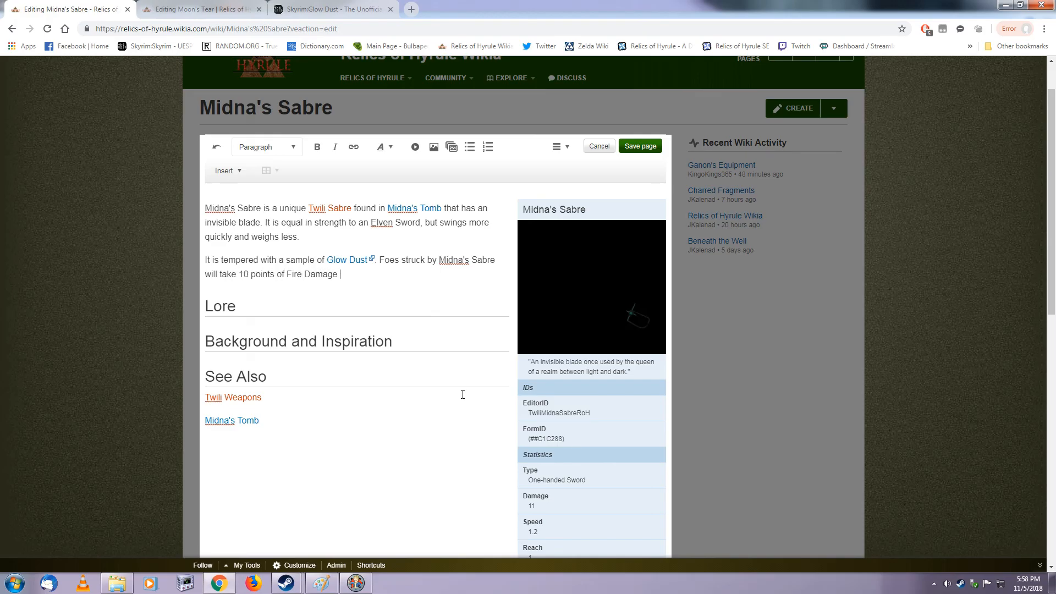
text(at dawn, and 10 points of fro)
key(BackSpace)
key(BackSpace)
text(Frost damage at night)
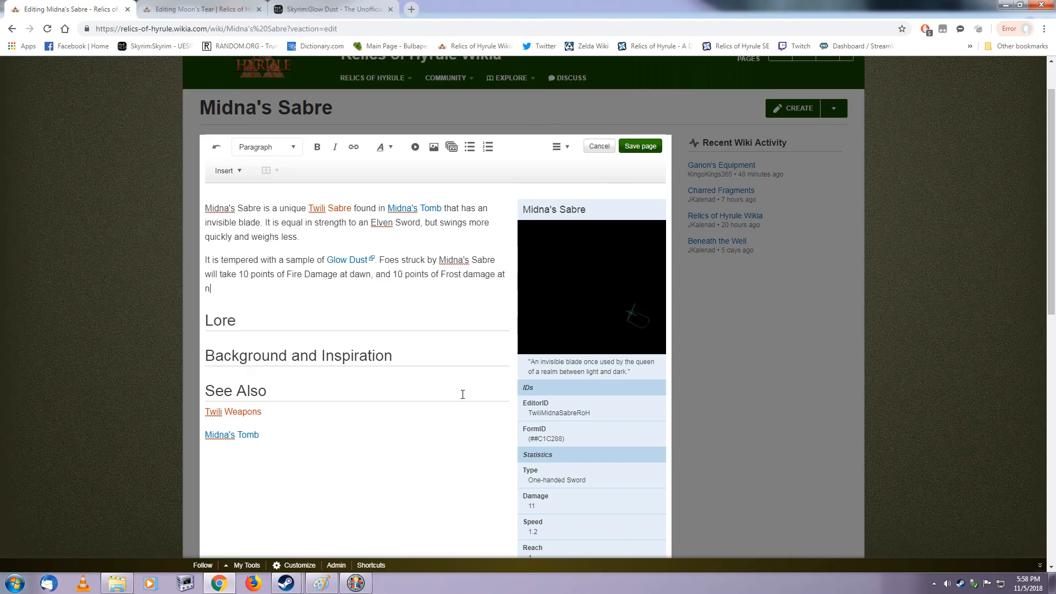
key(BackSpace)
key(BackSpace)
key(BackSpace)
key(BackSpace)
key(BackSpace)
text(dusk.)
- Insert the time range "(5:00 AM to 7:00 AM)" after the word "dawn" in the second paragraph
click(372, 278)
text(()
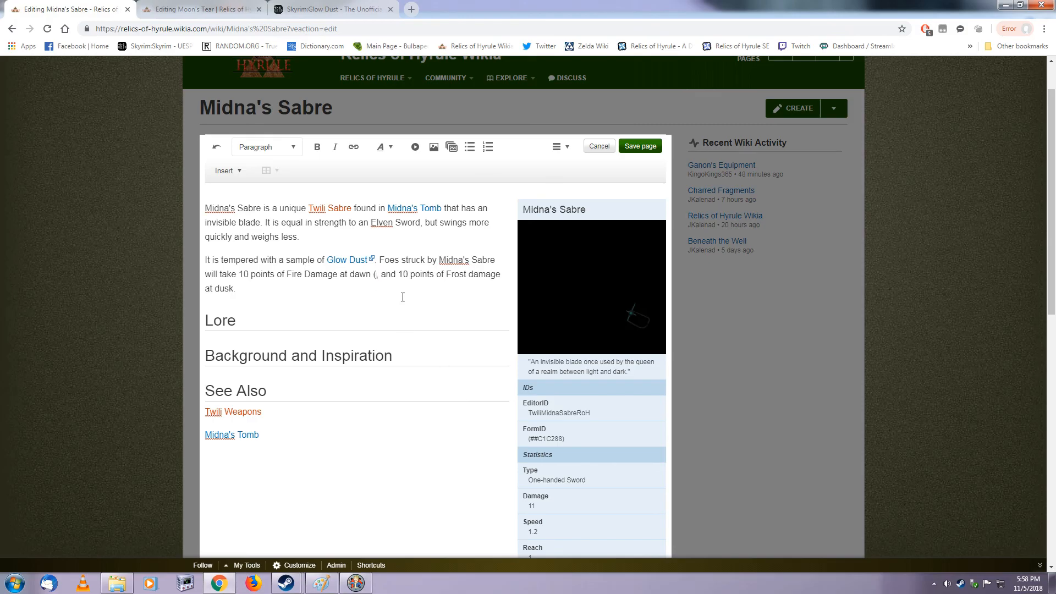
text(5:00)
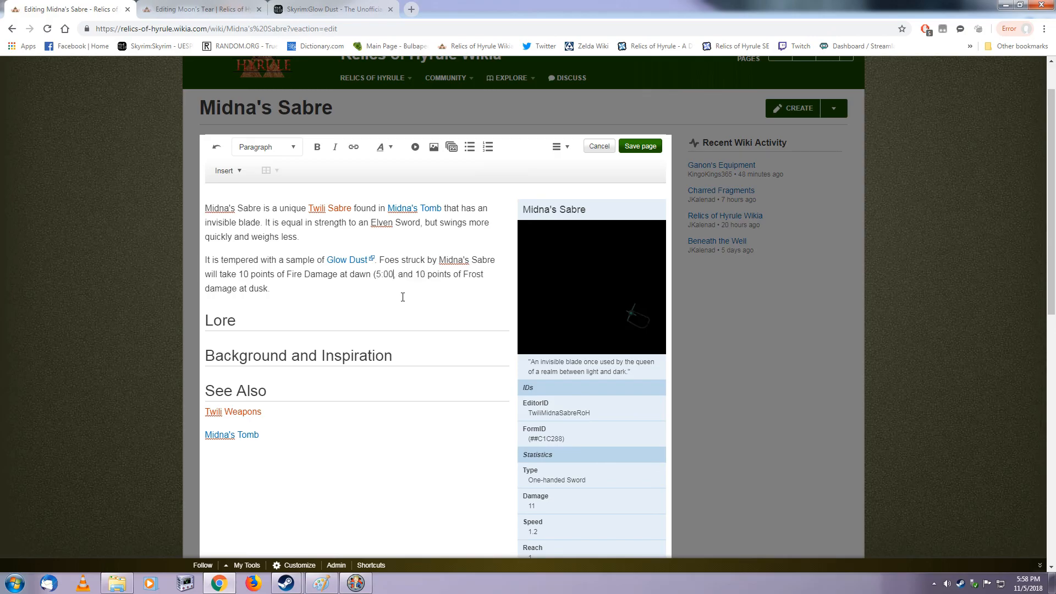
text( AM to 7 )
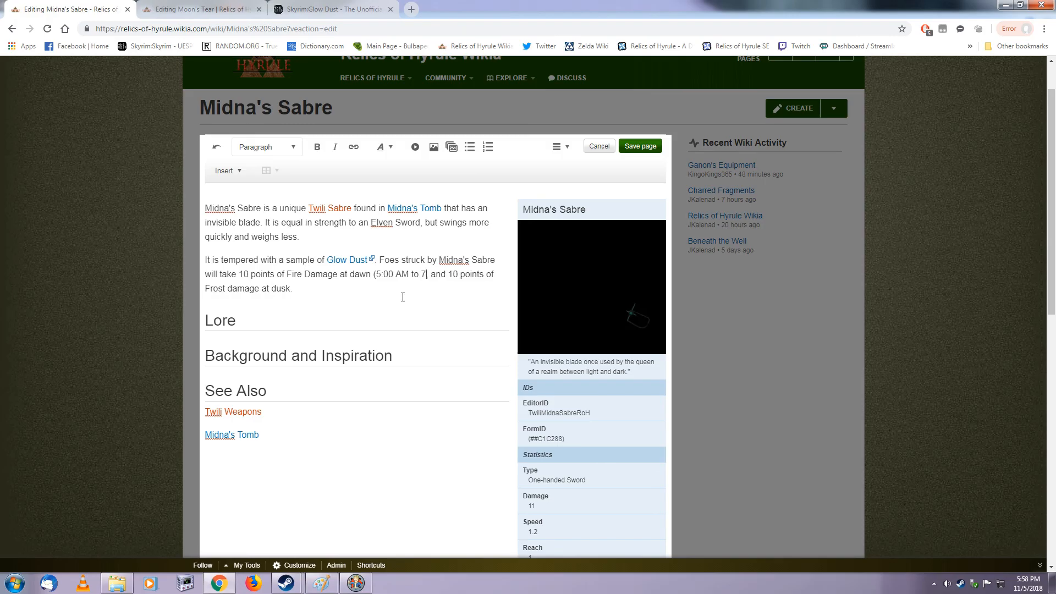
text(:00AM)
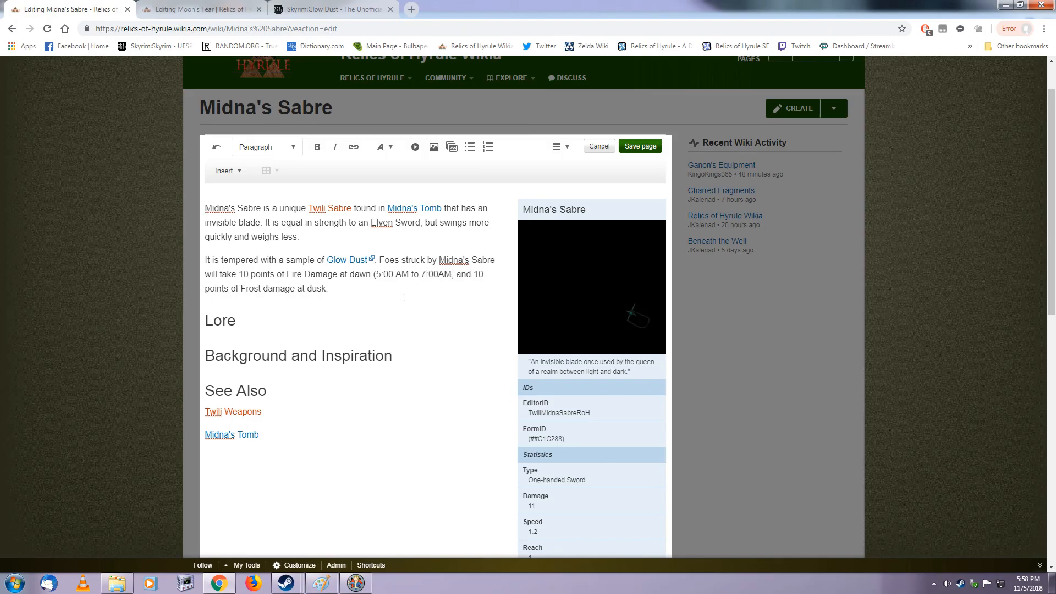
key(Left)
key(Left)
click(454, 275)
text())
- Copy the dawn time range to after "dusk" and change it to "(5:00 PM to 7:00 PM)."
drag(378, 274, 456, 275)
key(ctrl+c)
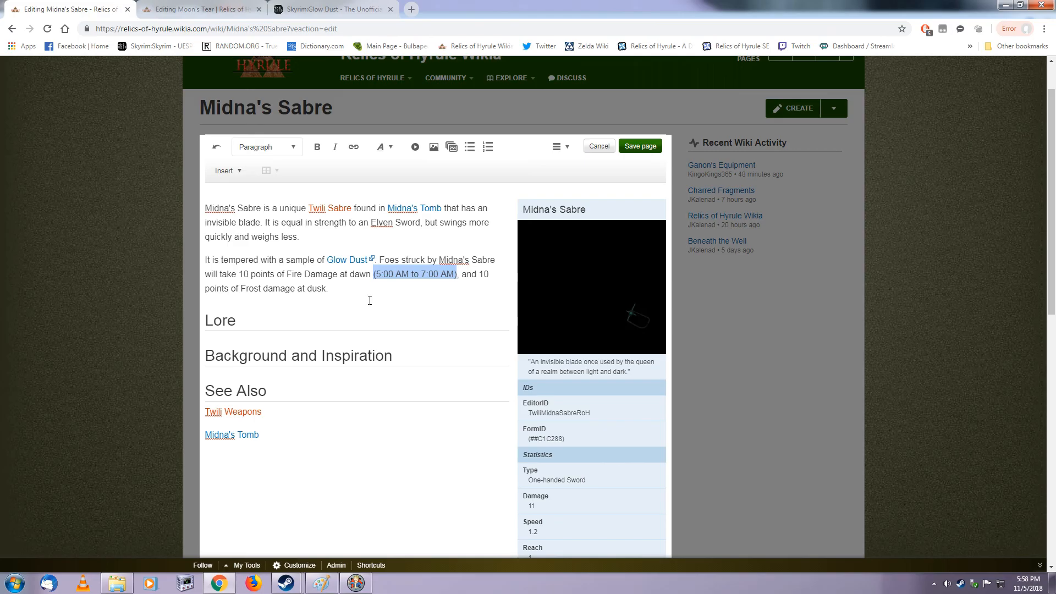
click(329, 290)
key(ctrl+v)
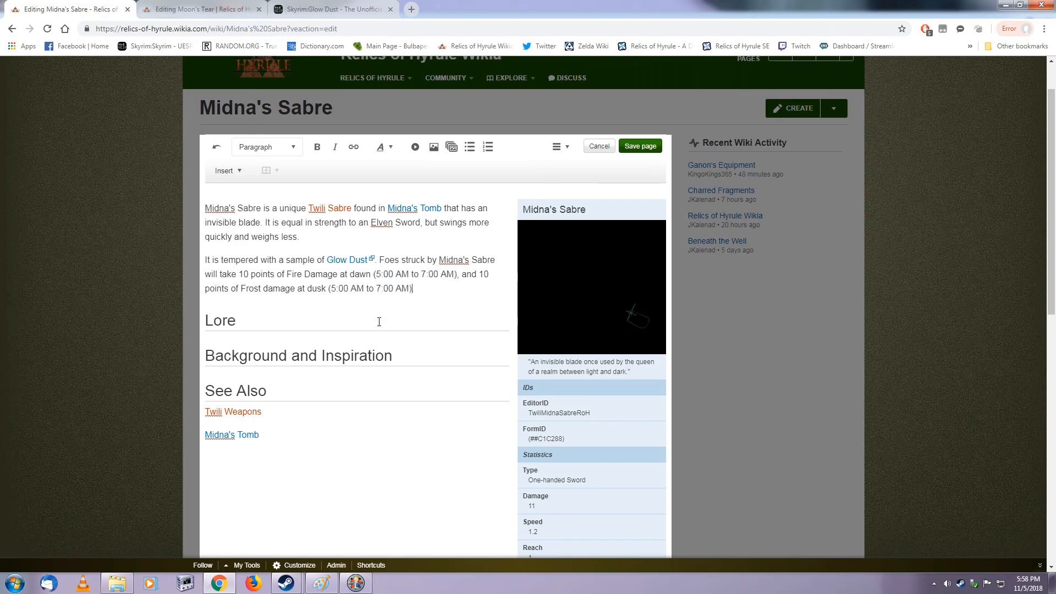
double_click(349, 289)
text(PM)
click(414, 295)
key(BackSpace)
key(BackSpace)
key(BackSpace)
key(BackSpace)
text(PM).)
- Remove the empty Lore and Background and Inspiration headings from the page
click(420, 355)
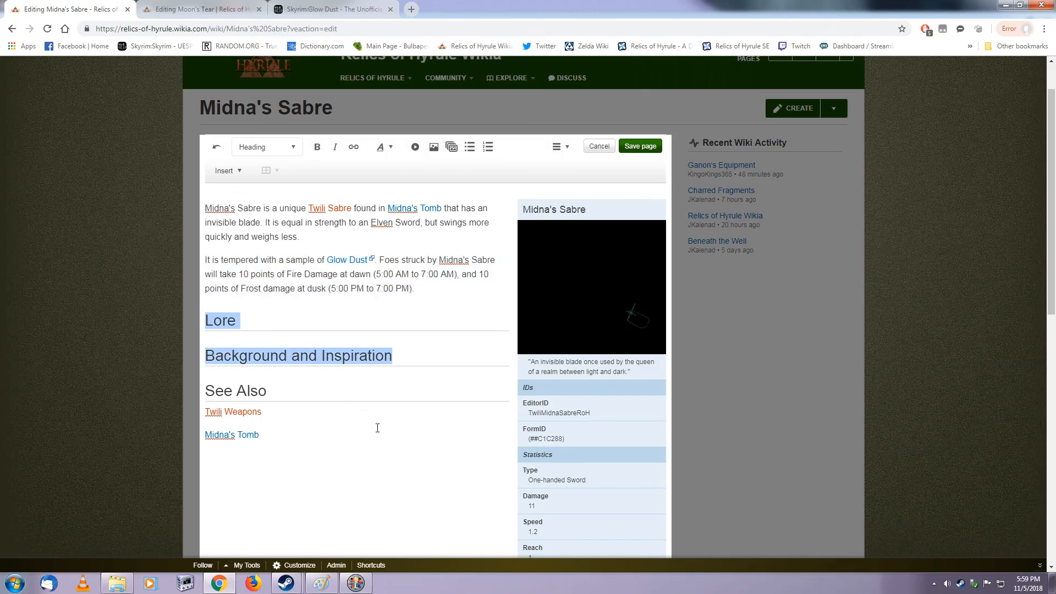
key(BackSpace)
key(BackSpace)
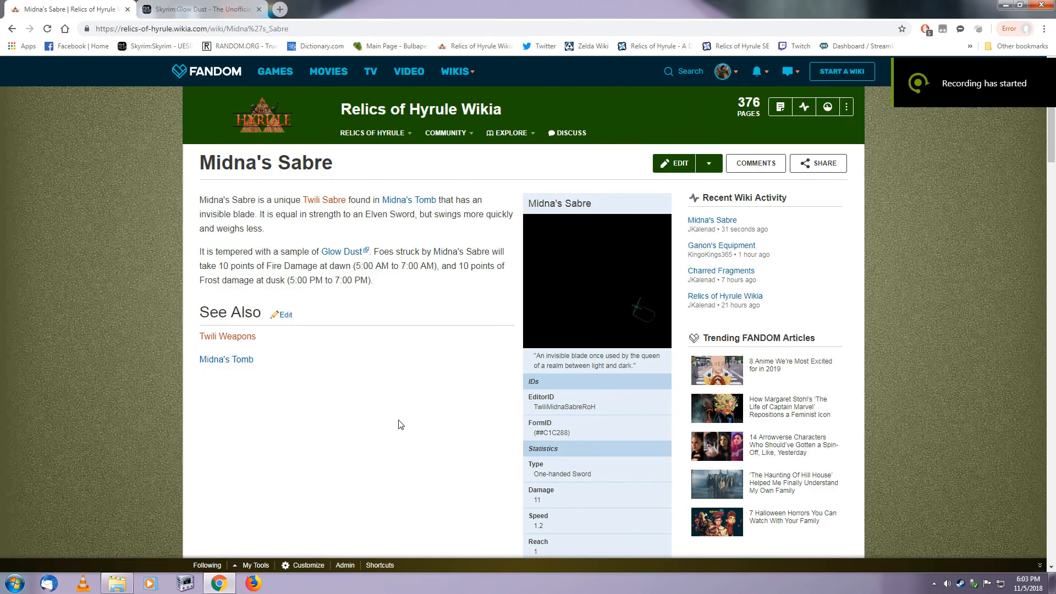
- Add the categories Weapon, Swords and Relics of Hyrule Canon to the Midna's Sabre page
scroll(400, 425, down, 6)
click(285, 435)
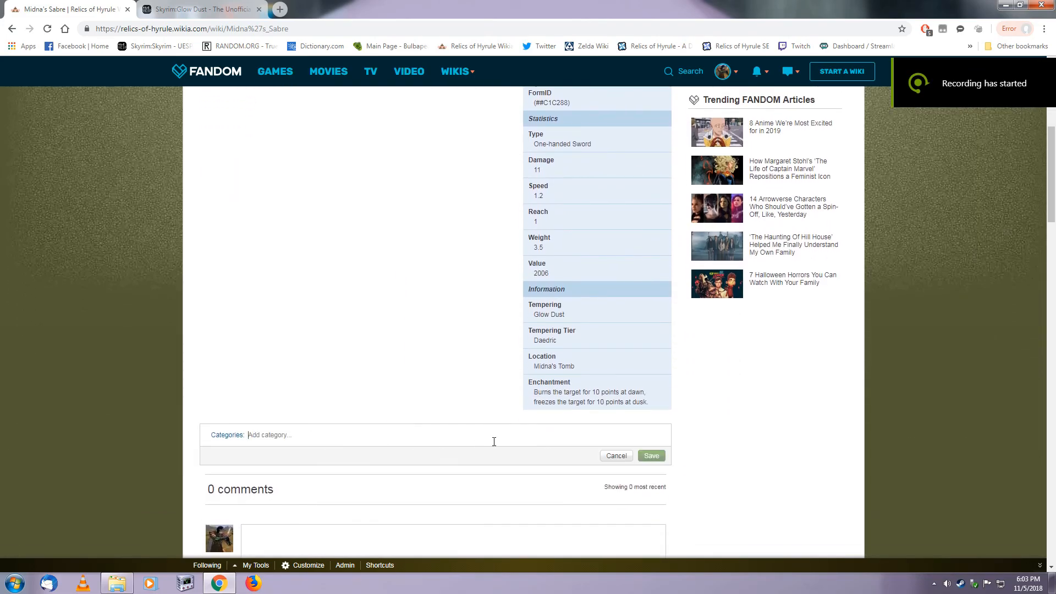
text(Weapon)
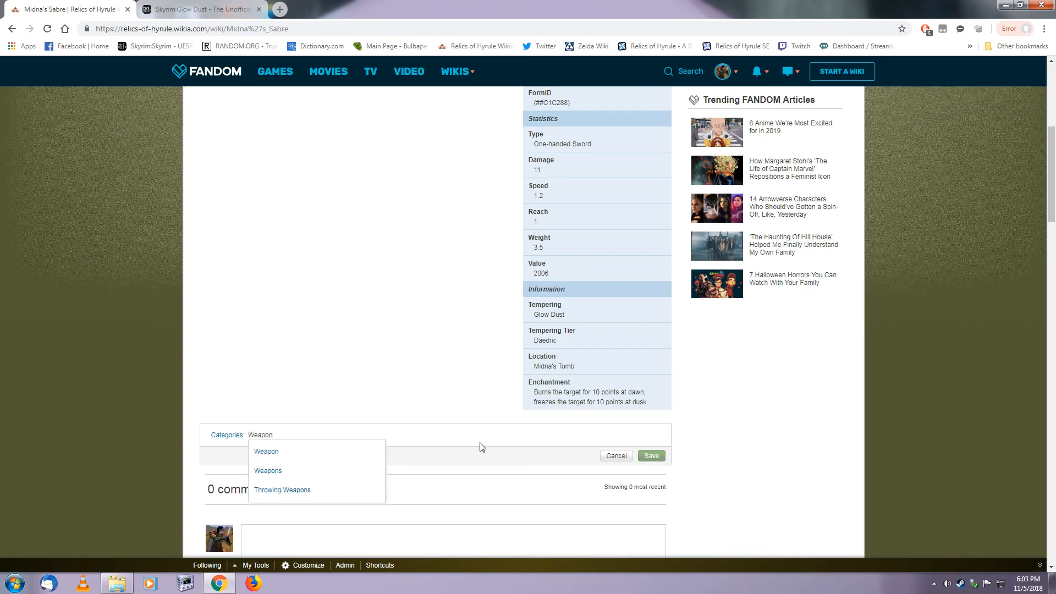
click(319, 452)
text(Sword)
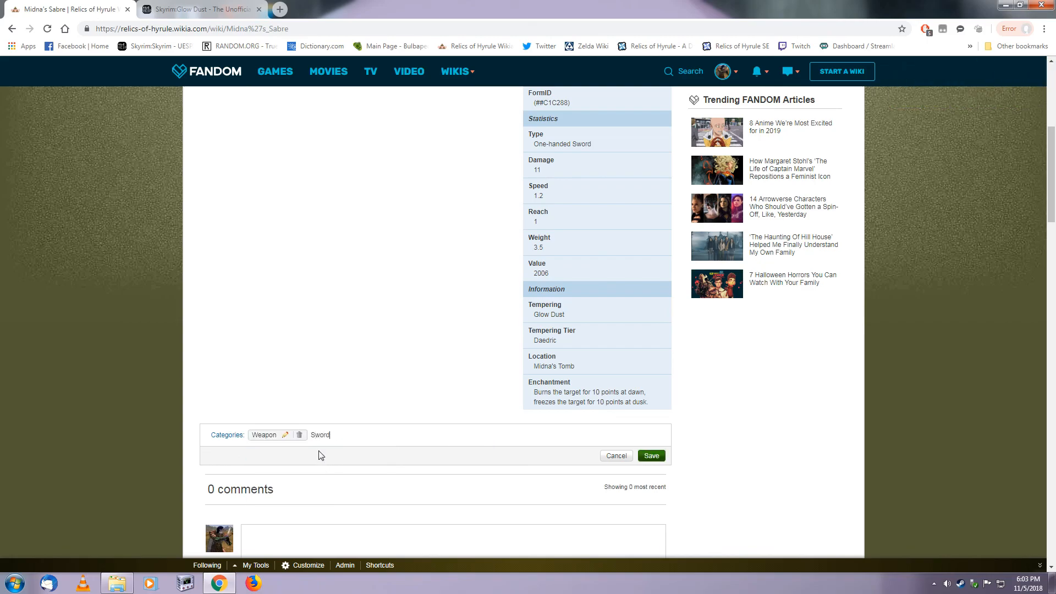
click(335, 449)
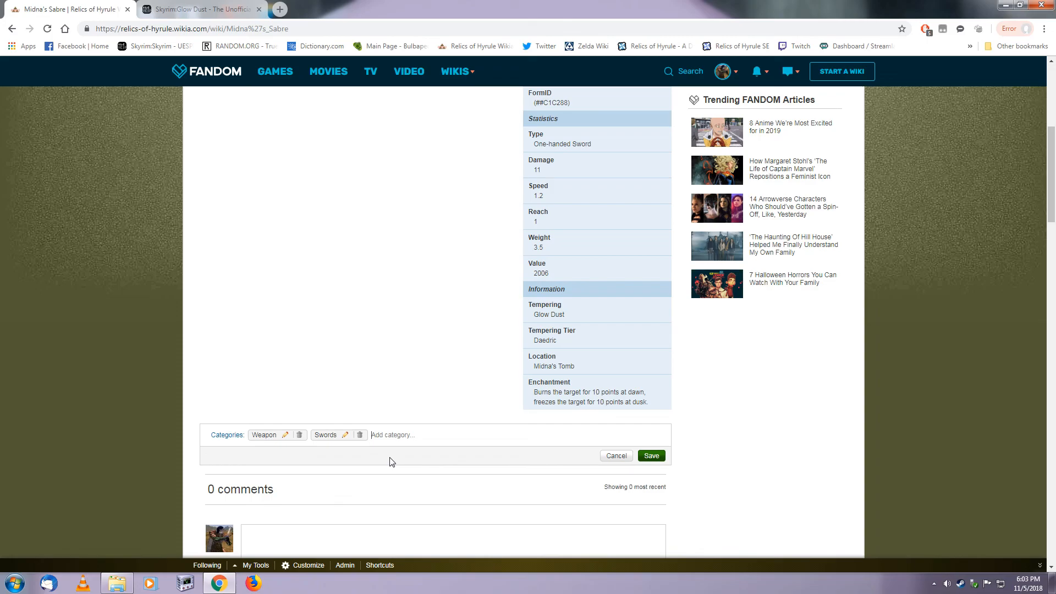
text(Relics)
click(406, 456)
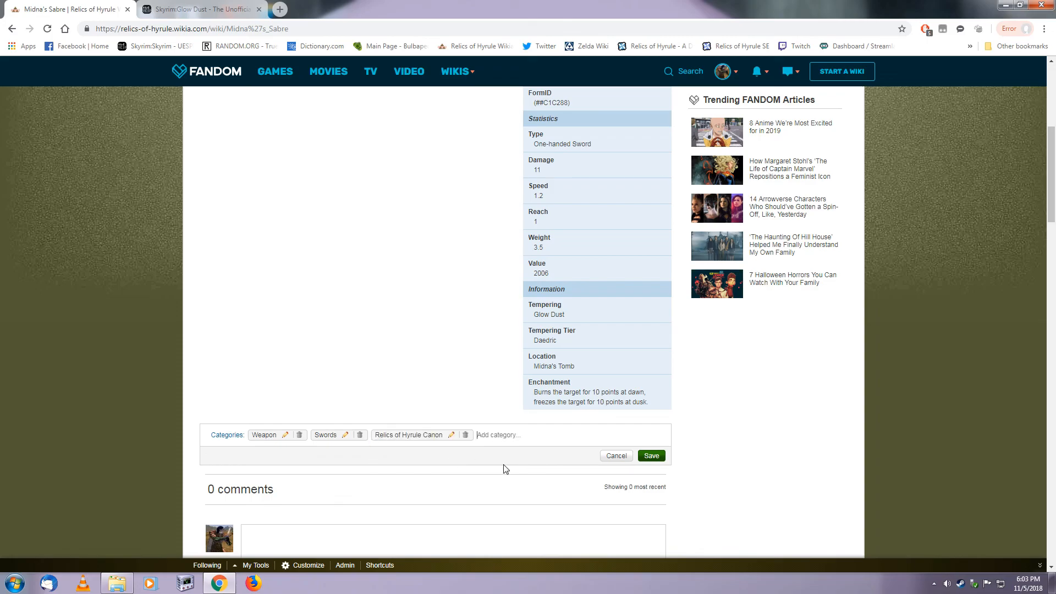
text(Twilight)
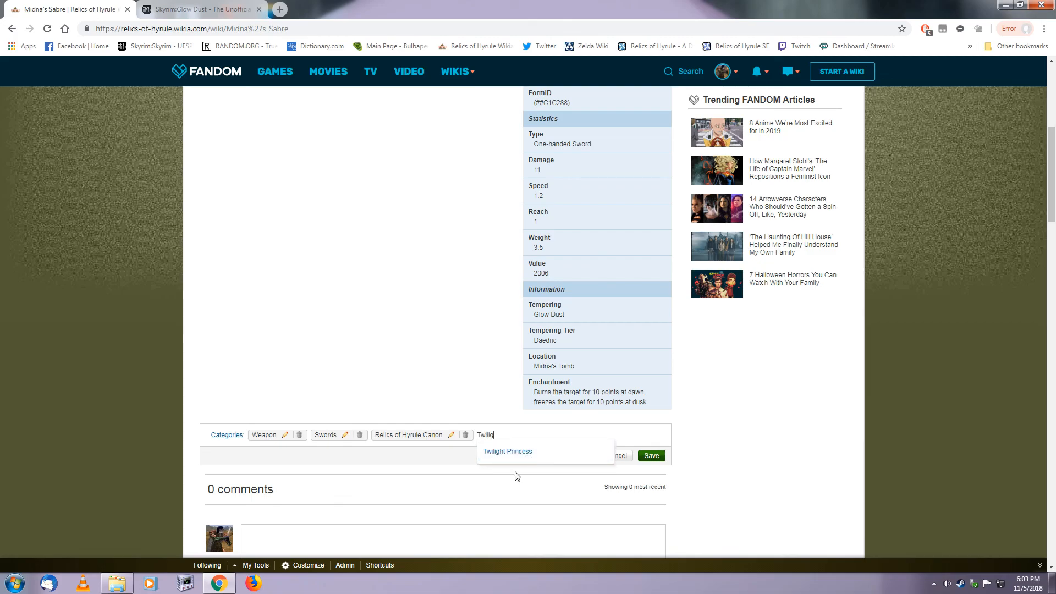
key(BackSpace)
key(BackSpace)
key(BackSpace)
key(BackSpace)
key(BackSpace)
key(BackSpace)
key(BackSpace)
key(BackSpace)
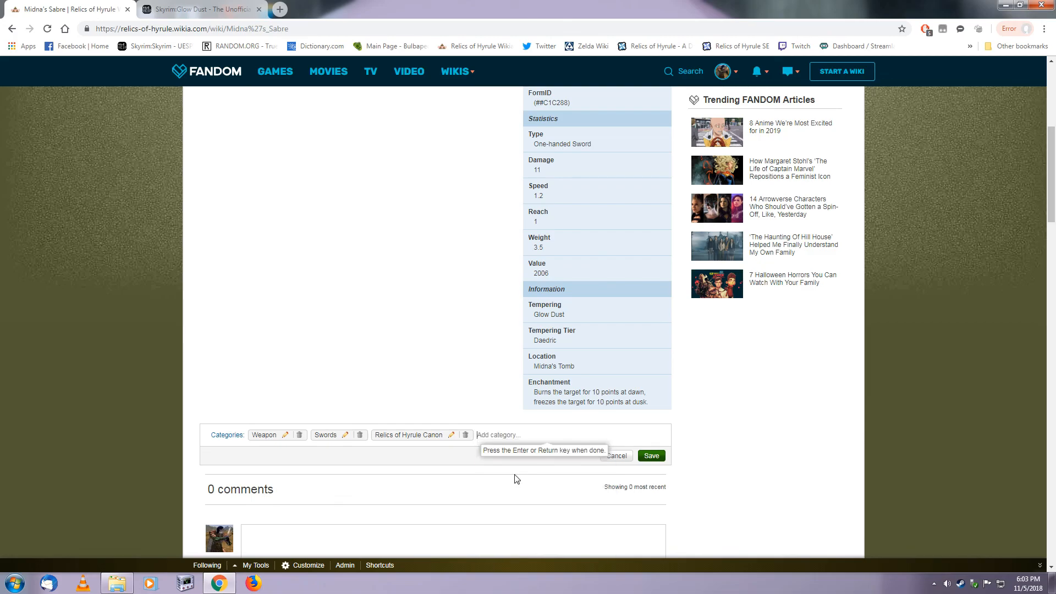
- Add the categories Missing Background, Missing Lore and Incomplete to the Midna's Sabre page
text(Back)
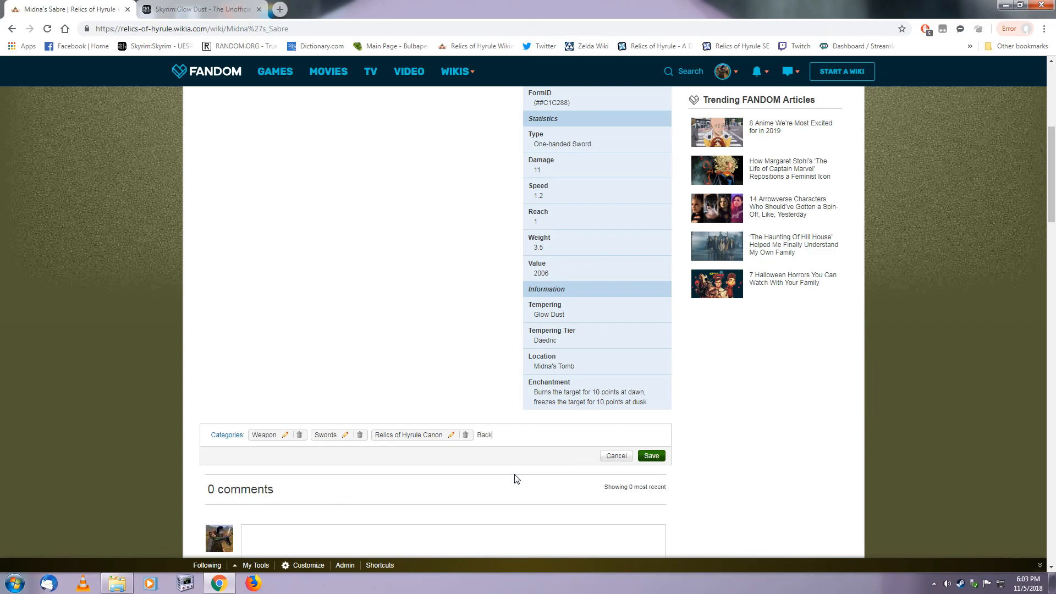
click(522, 453)
text(Miss)
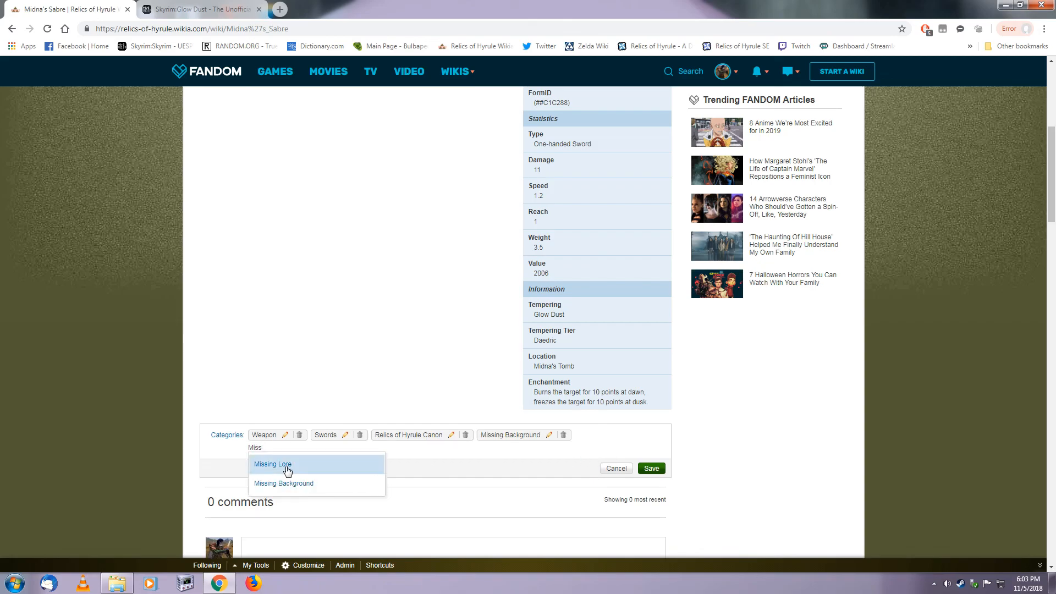
click(283, 466)
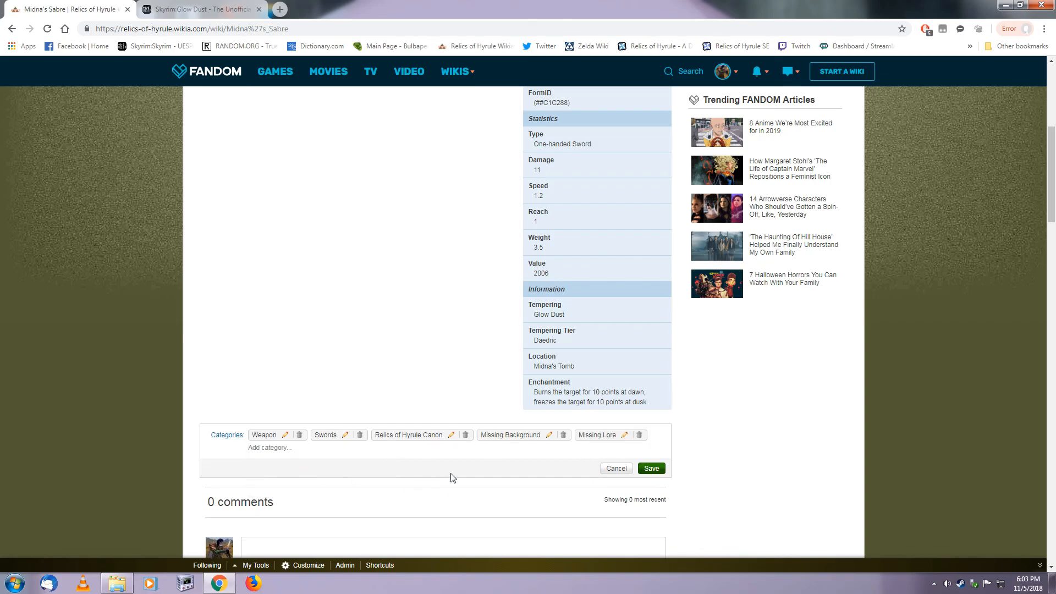
key(Return)
scroll(444, 489, down, 8)
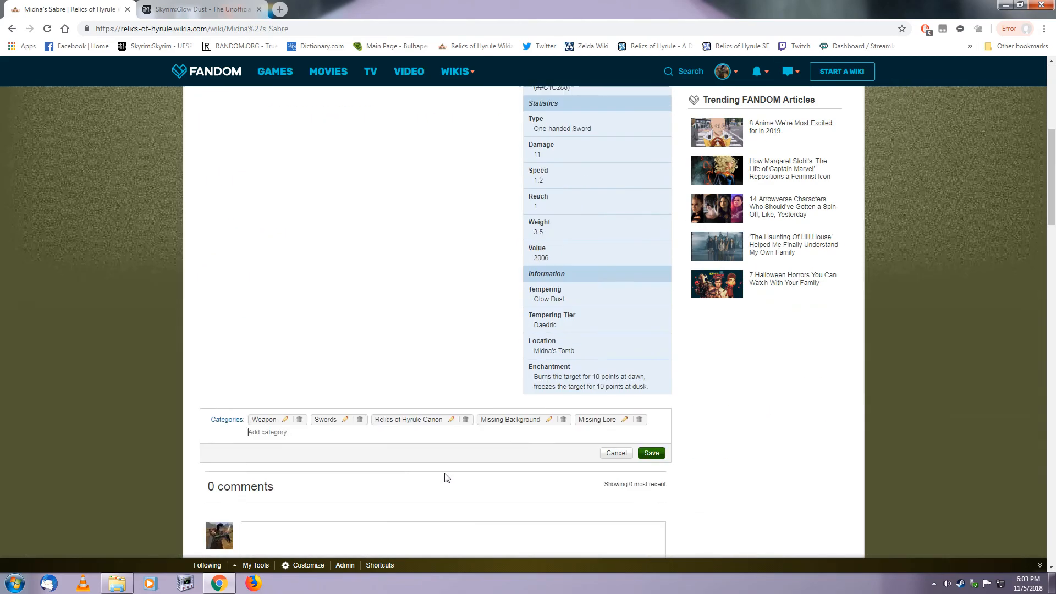
text(Incomp)
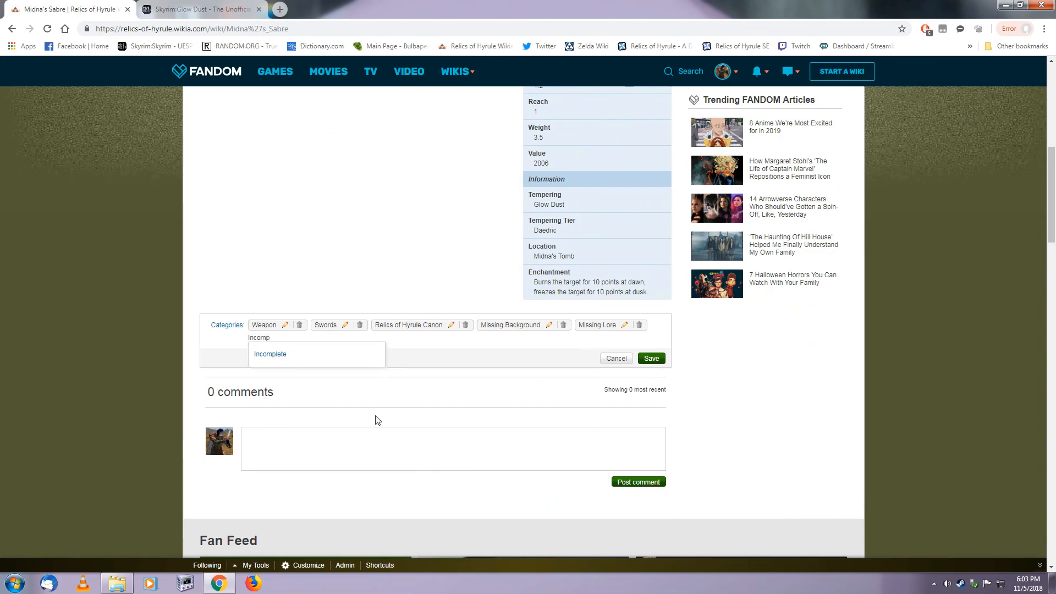
click(322, 356)
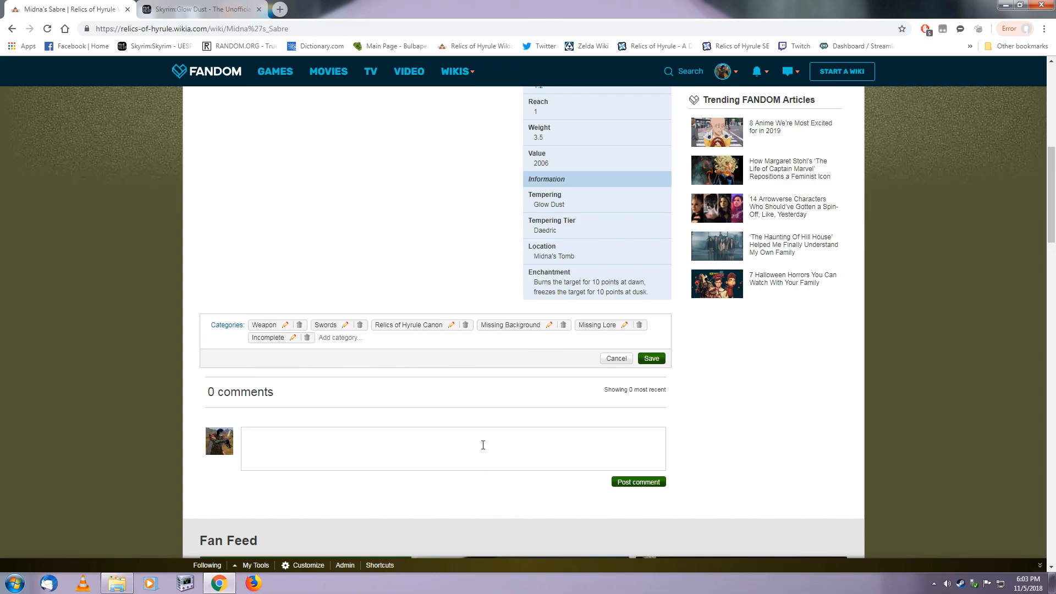
scroll(483, 445, up, 2)
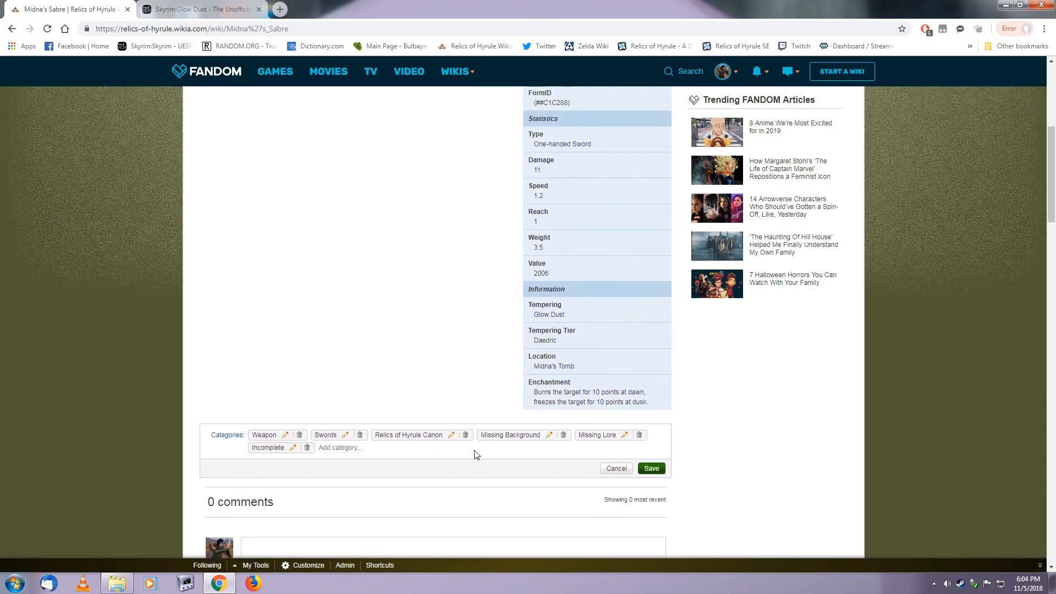
scroll(448, 464, up, 5)
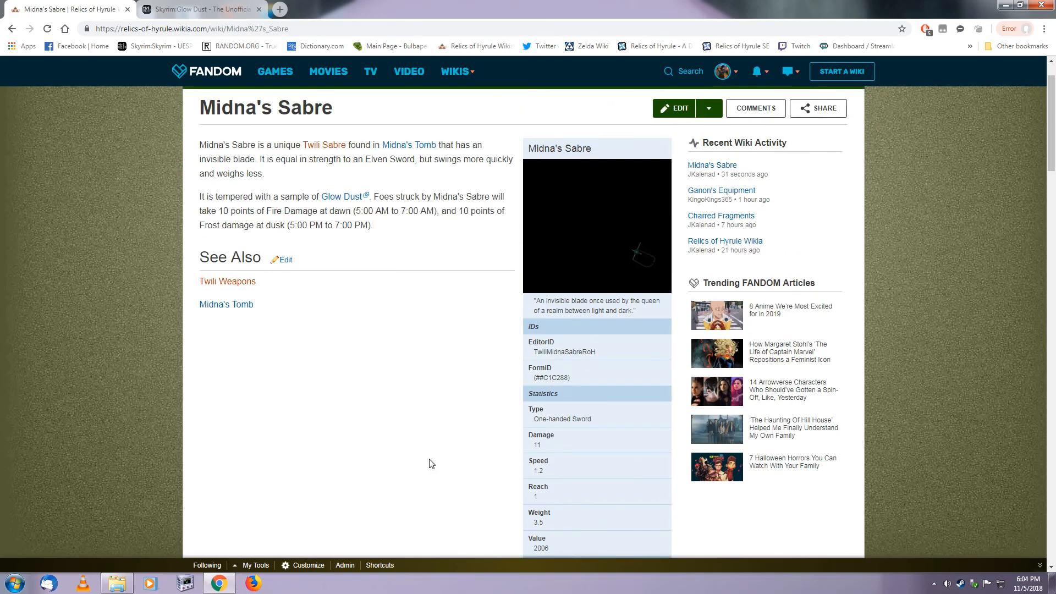
- Save the newly added categories on the Midna's Sabre page
scroll(428, 462, down, 7)
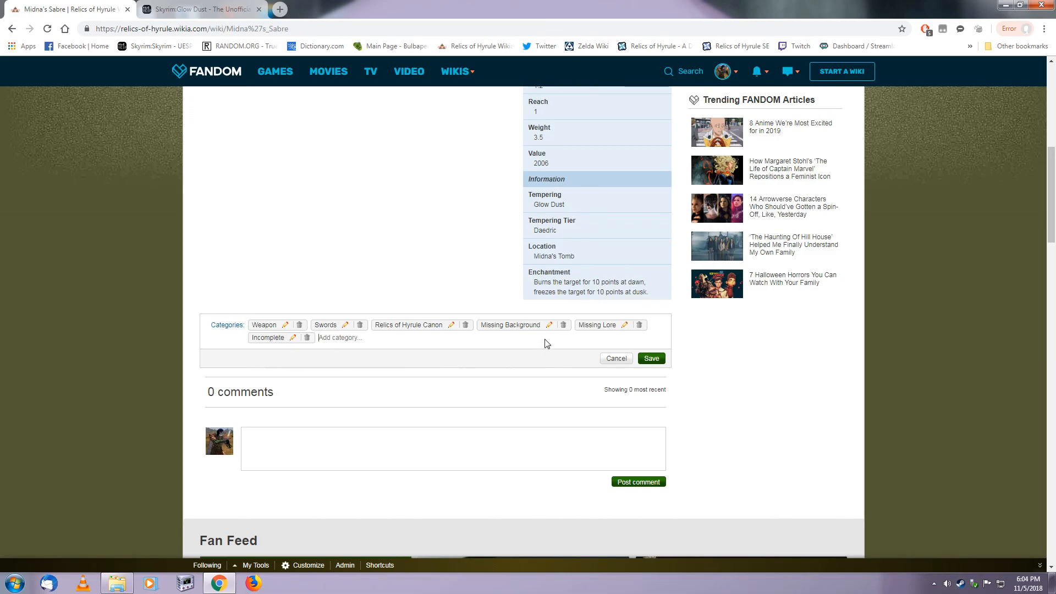
click(652, 358)
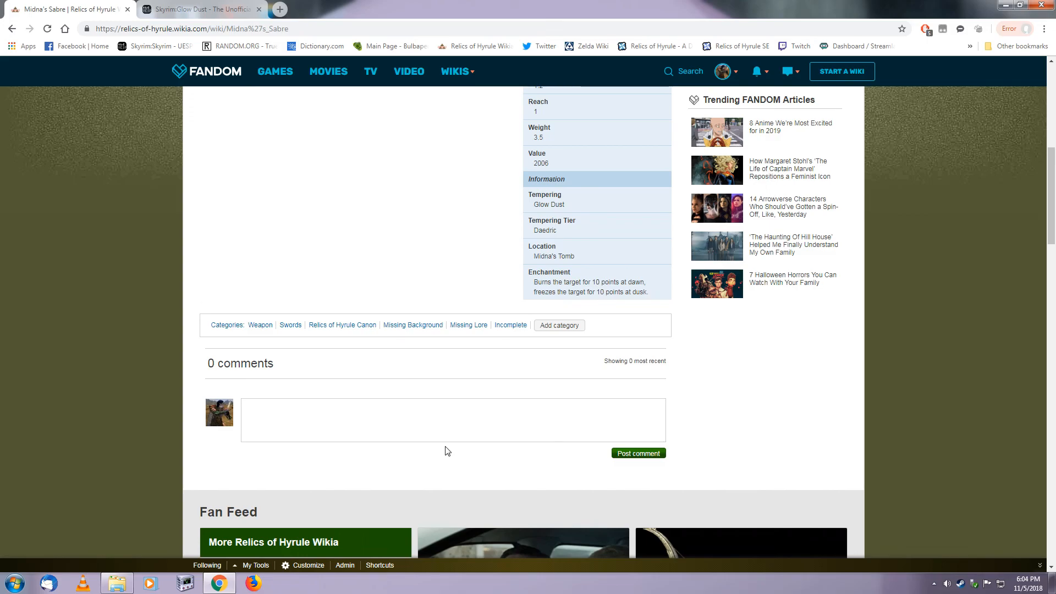
scroll(448, 452, up, 8)
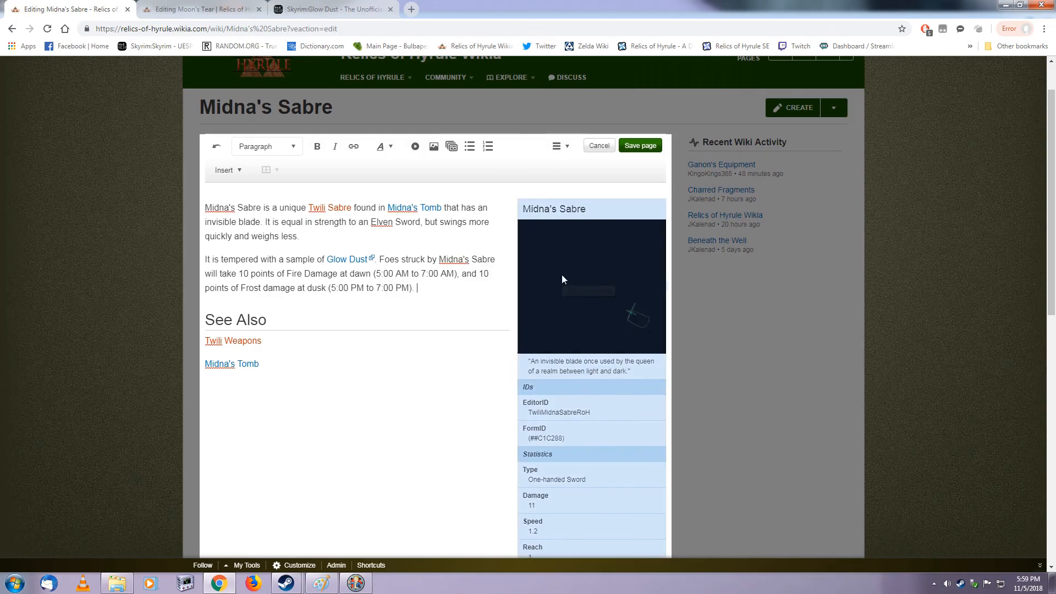
- Check the infobox, introductory text and See Also links in the Midna's Sabre draft and save the page
scroll(562, 279, down, 3)
scroll(562, 275, down, 2)
scroll(555, 365, up, 5)
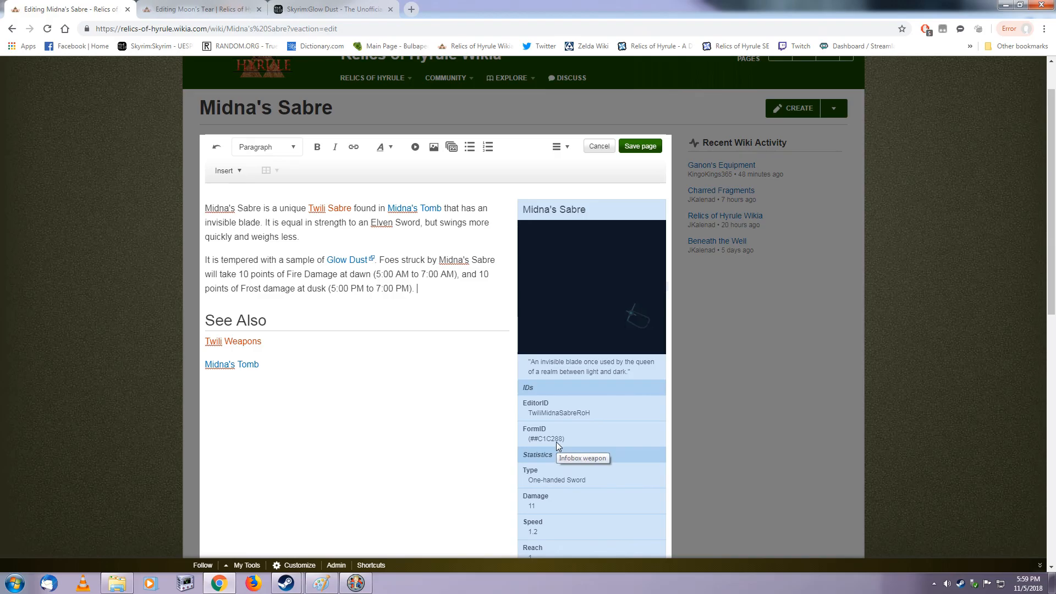
scroll(556, 442, down, 1)
scroll(582, 483, down, 2)
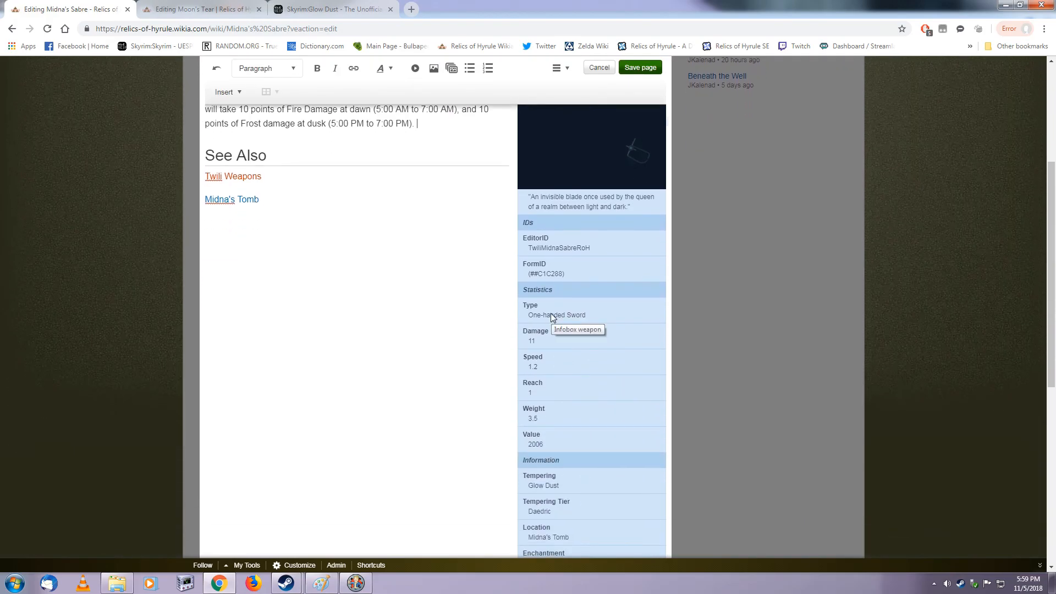
scroll(568, 413, down, 1)
scroll(414, 462, up, 5)
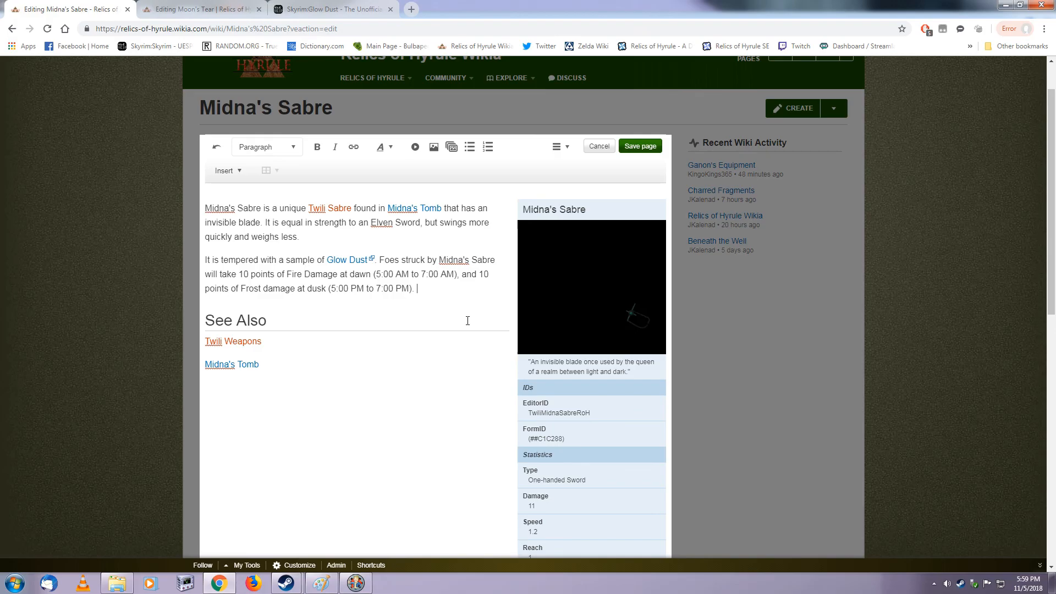
click(642, 147)
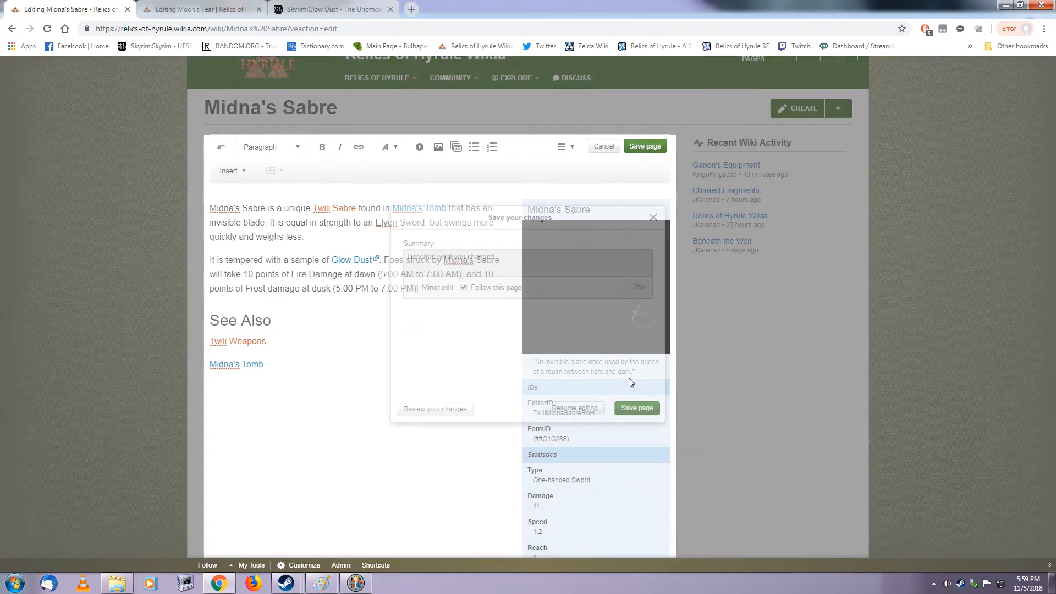